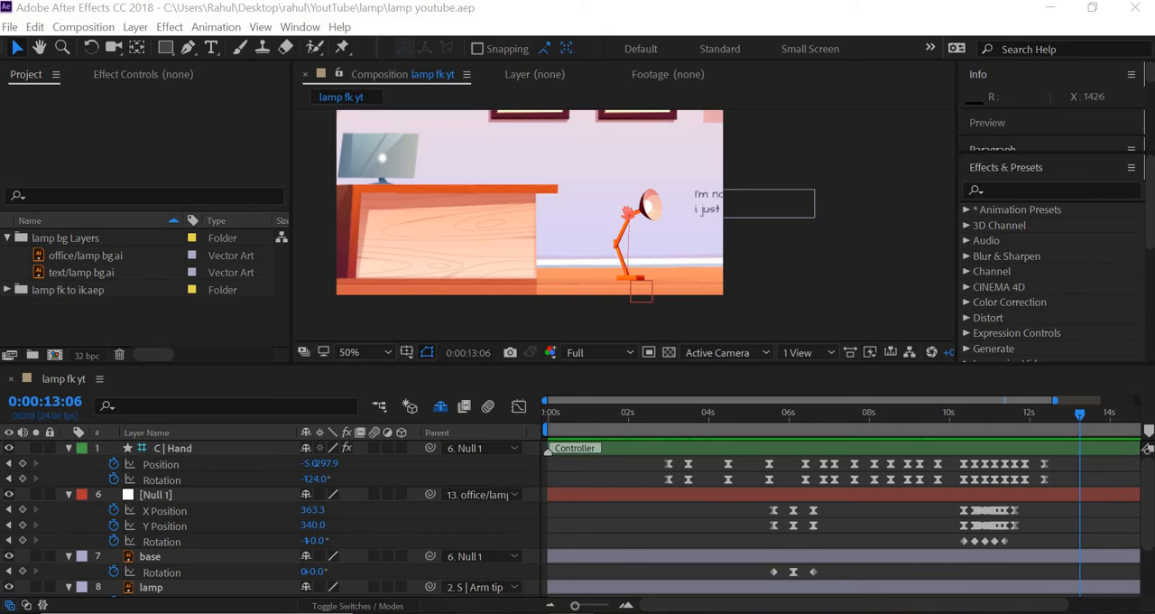
# Open the lamp youtube record.aep project
pyautogui.click(20, 47)
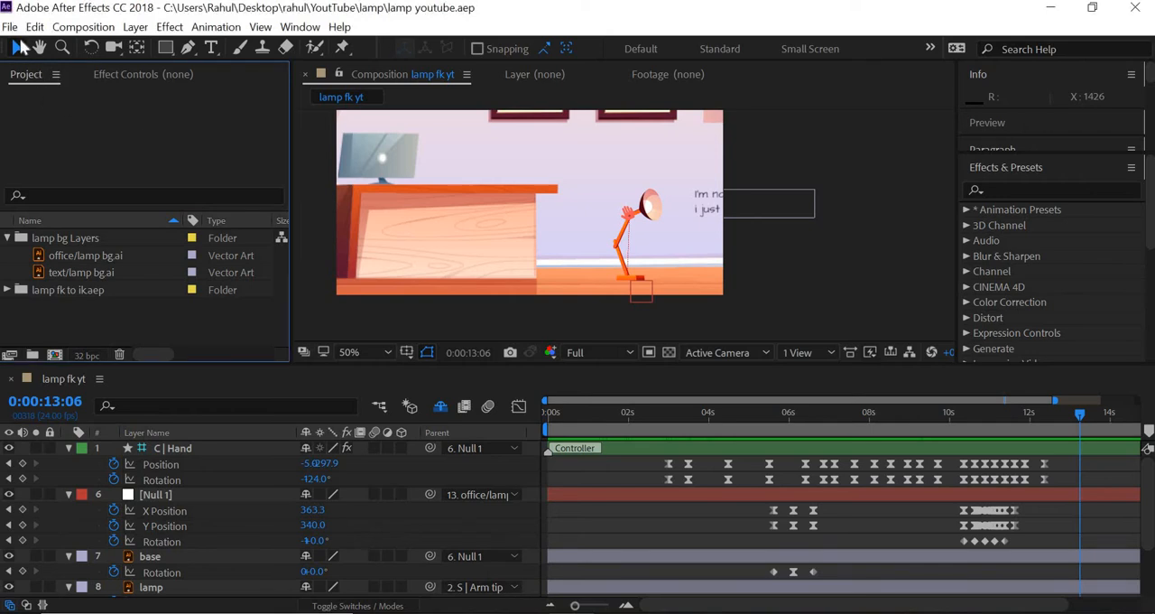
pyautogui.click(11, 27)
pyautogui.moveTo(54, 97)
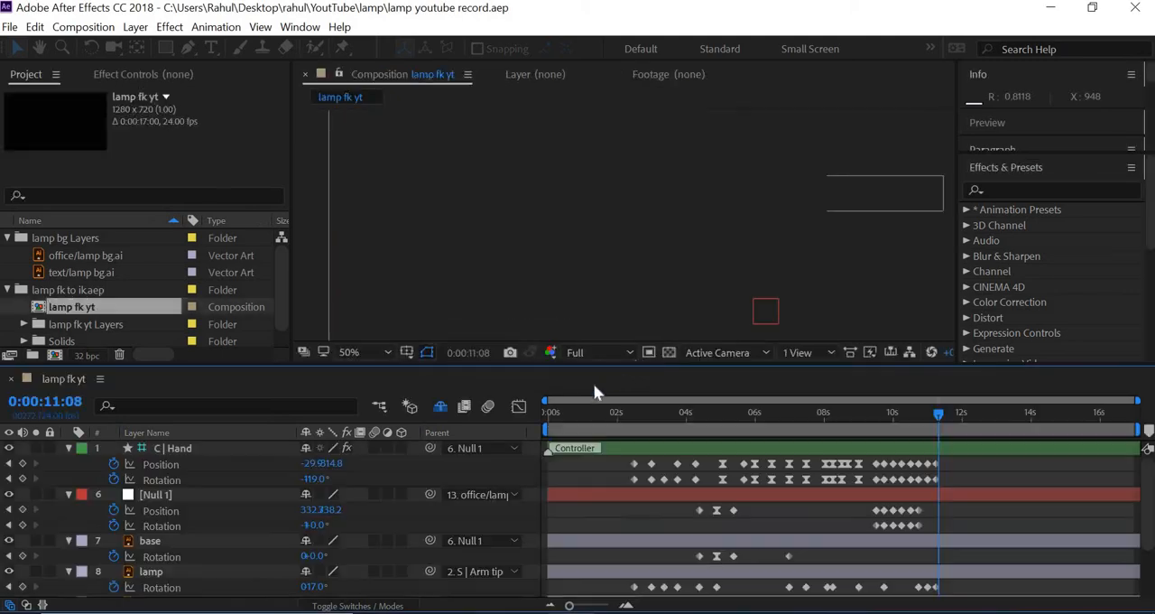
# Play the lamp animation from the beginning, and replay the jump from about 0:00:04:13
pyautogui.press('Home')
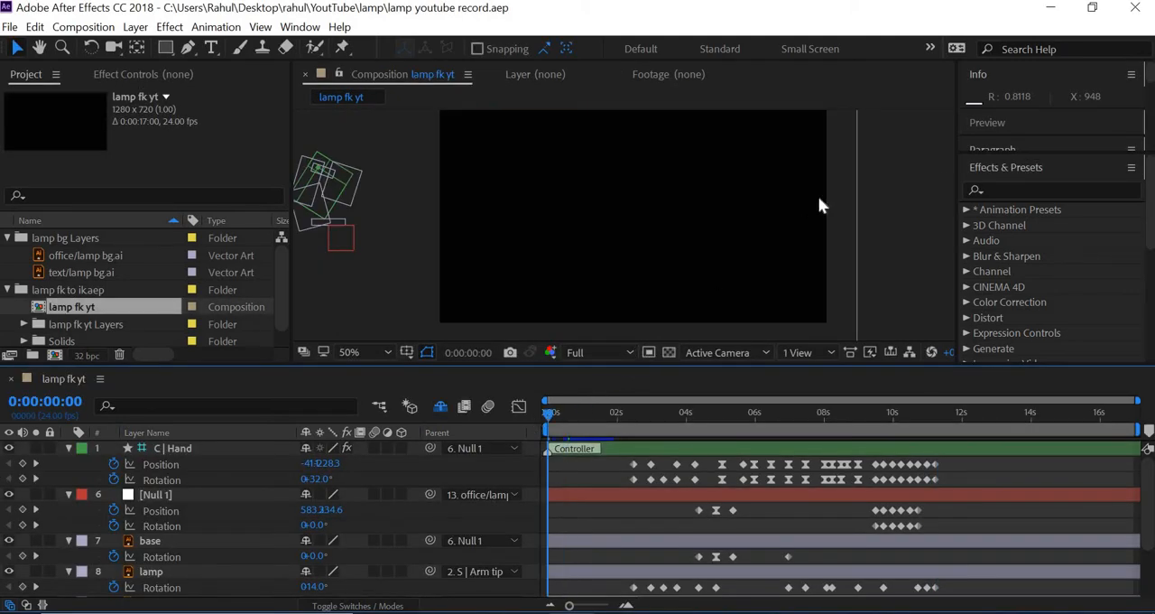
pyautogui.press('space')
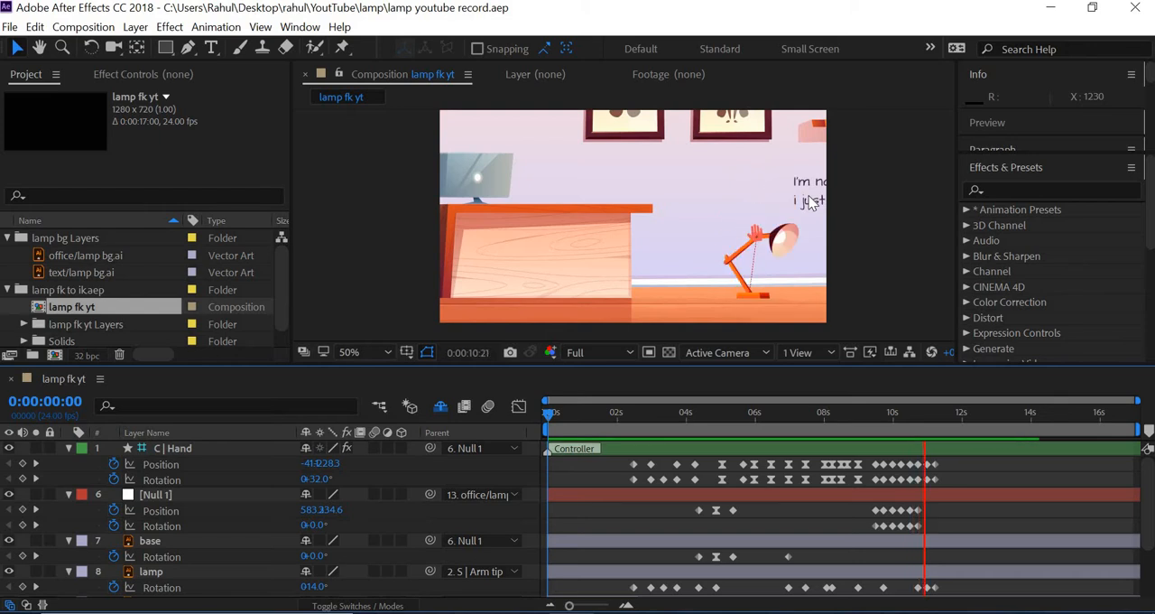
pyautogui.press('space')
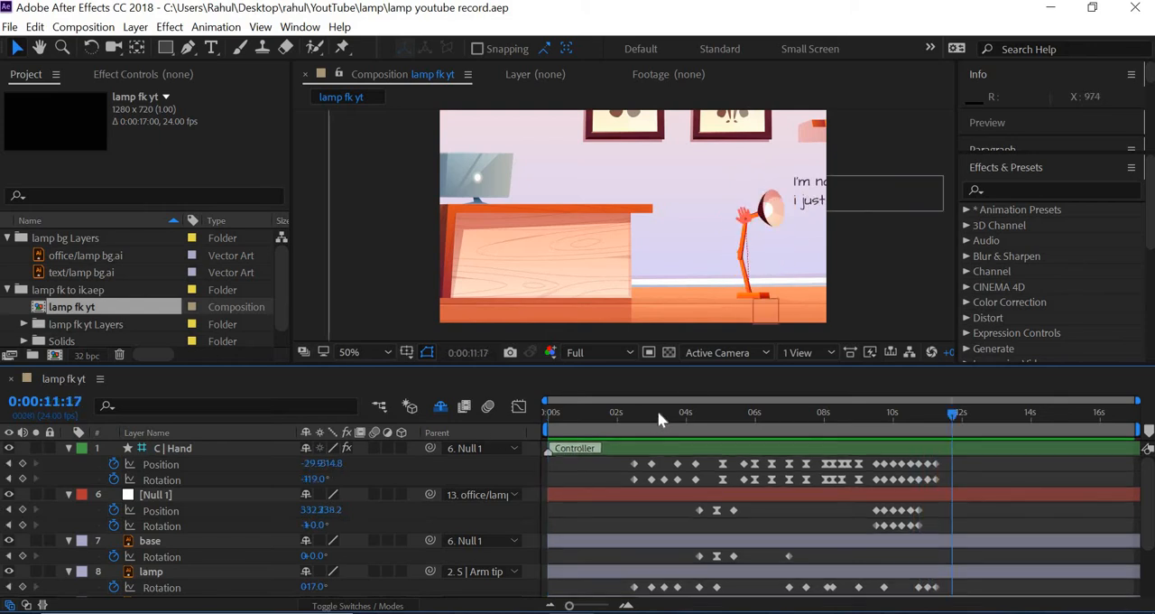
pyautogui.press('Home')
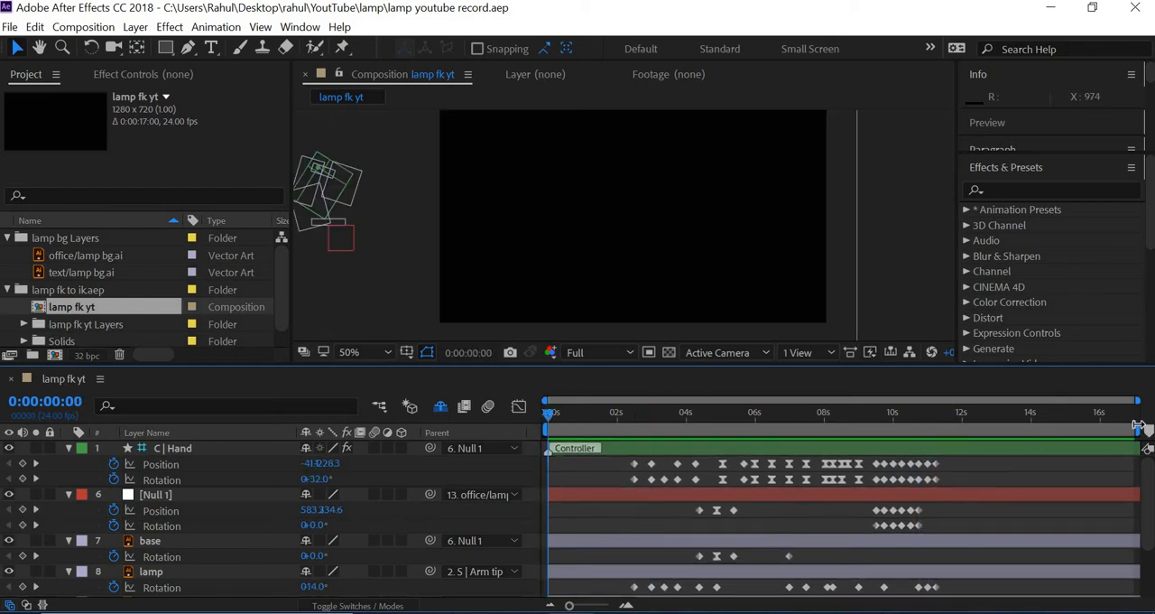
pyautogui.moveTo(709, 422)
pyautogui.mouseDown()
pyautogui.moveTo(915, 422)
pyautogui.moveTo(707, 422)
pyautogui.mouseUp()
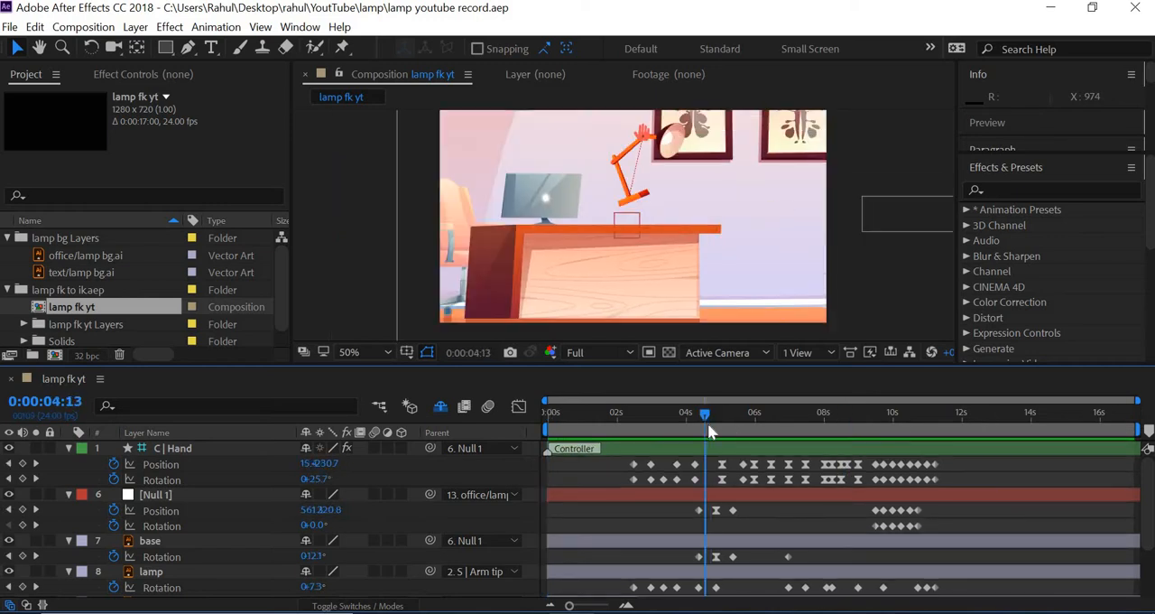
pyautogui.press('space')
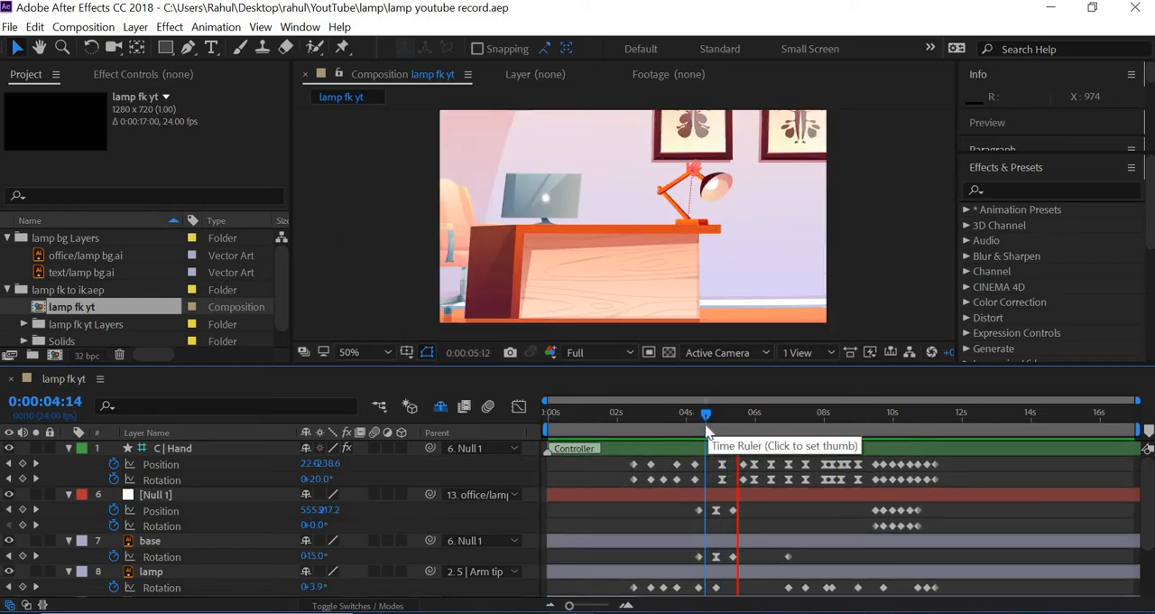
pyautogui.press('space')
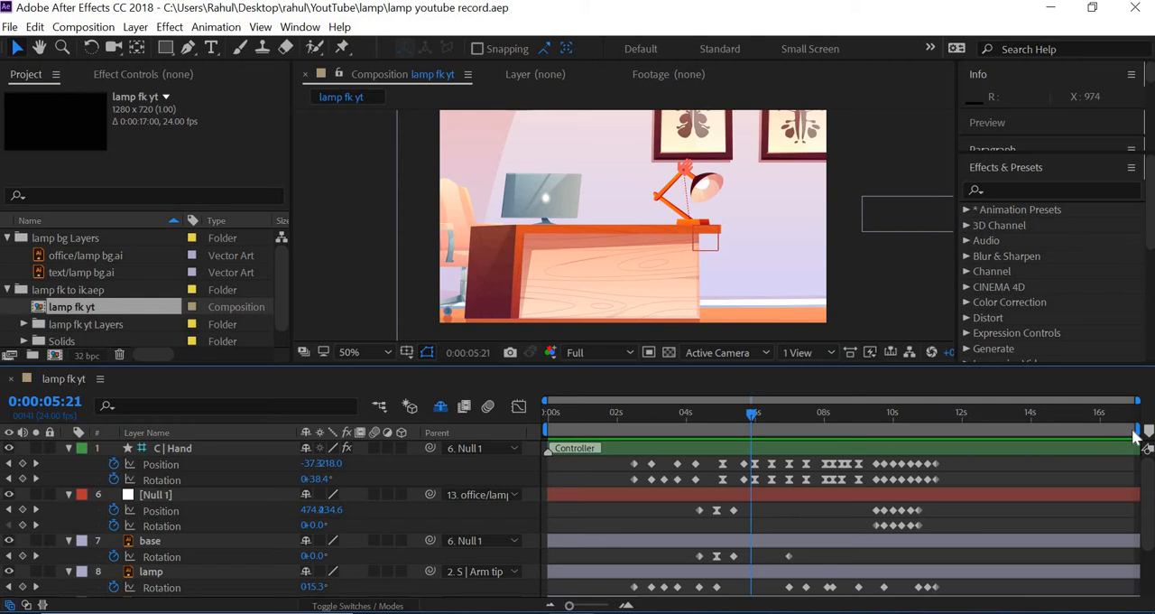
# Shorten the work area to end at about 7 seconds and preview the animation from the beginning
pyautogui.moveTo(1136, 430); pyautogui.dragTo(789, 424)
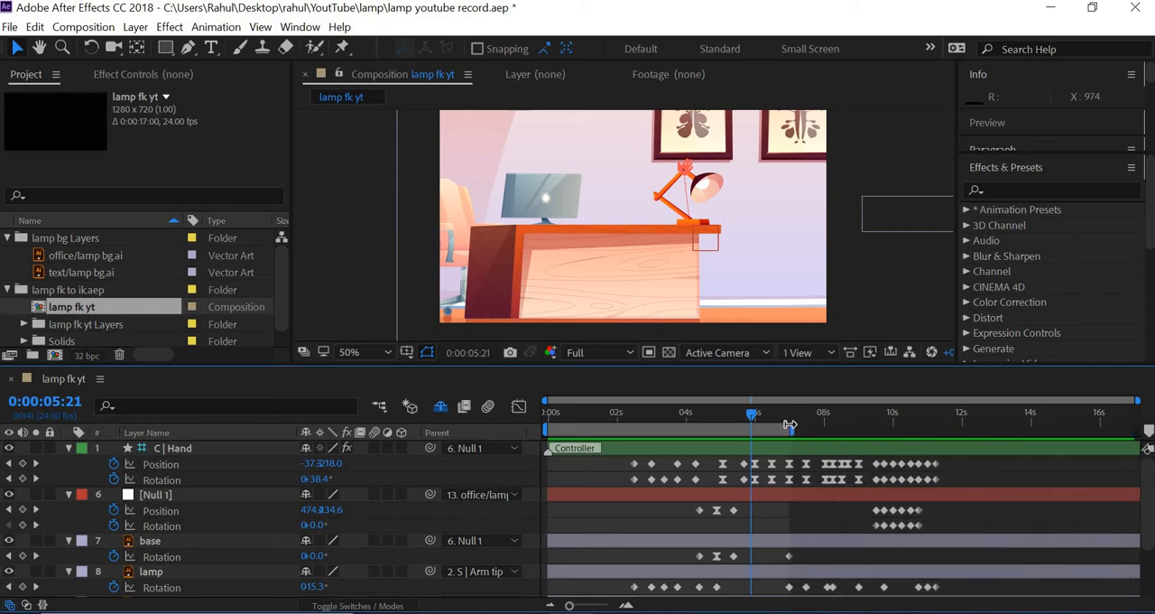
pyautogui.press('Home')
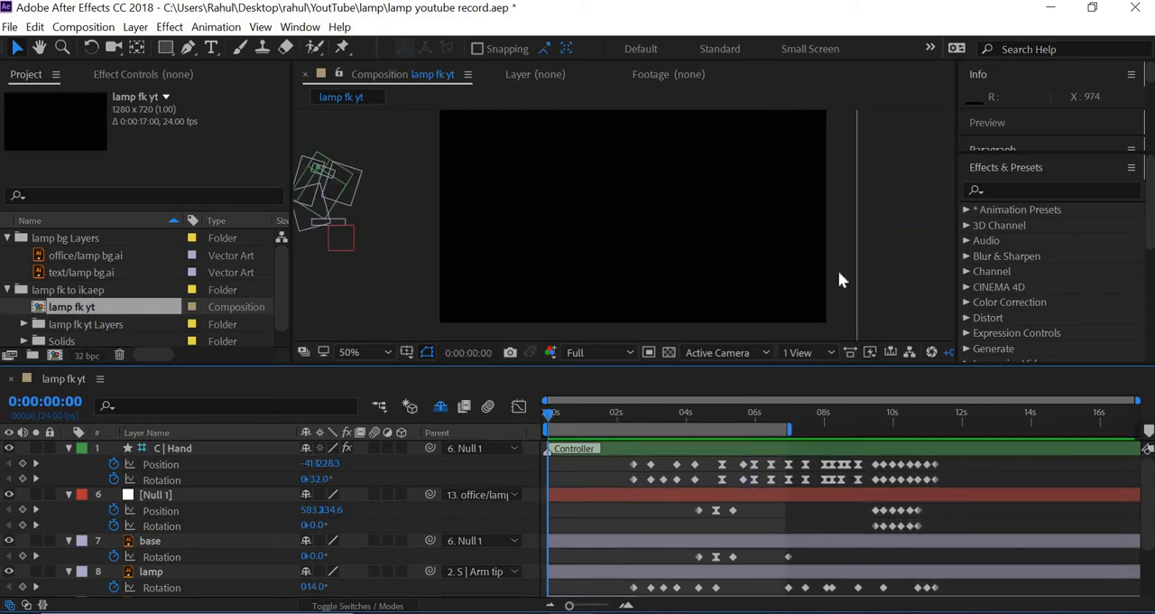
pyautogui.press('space')
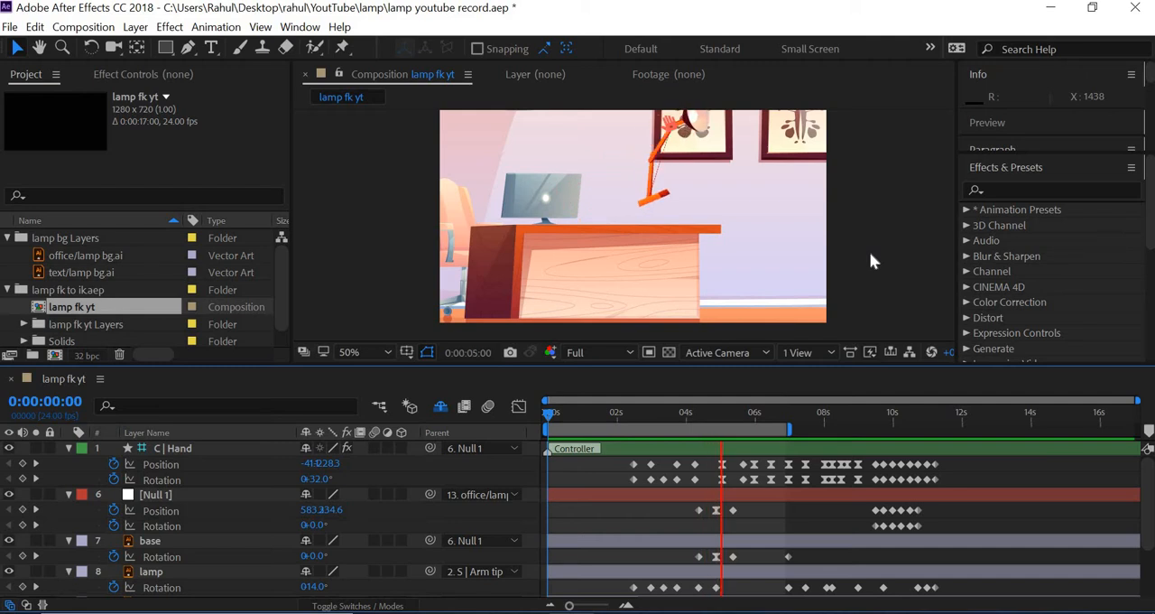
pyautogui.press('space')
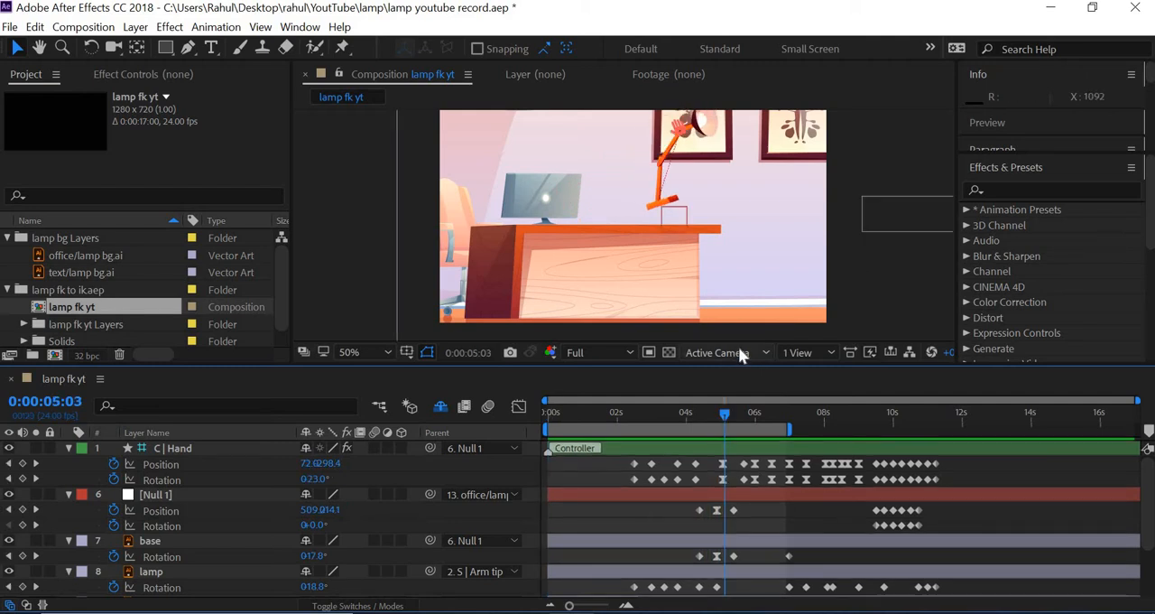
# Enlarge the timeline area to show all animated layers, and scrub the opening from 0:00:00:00 to 0:00:03:22
pyautogui.moveTo(727, 364); pyautogui.dragTo(729, 333)
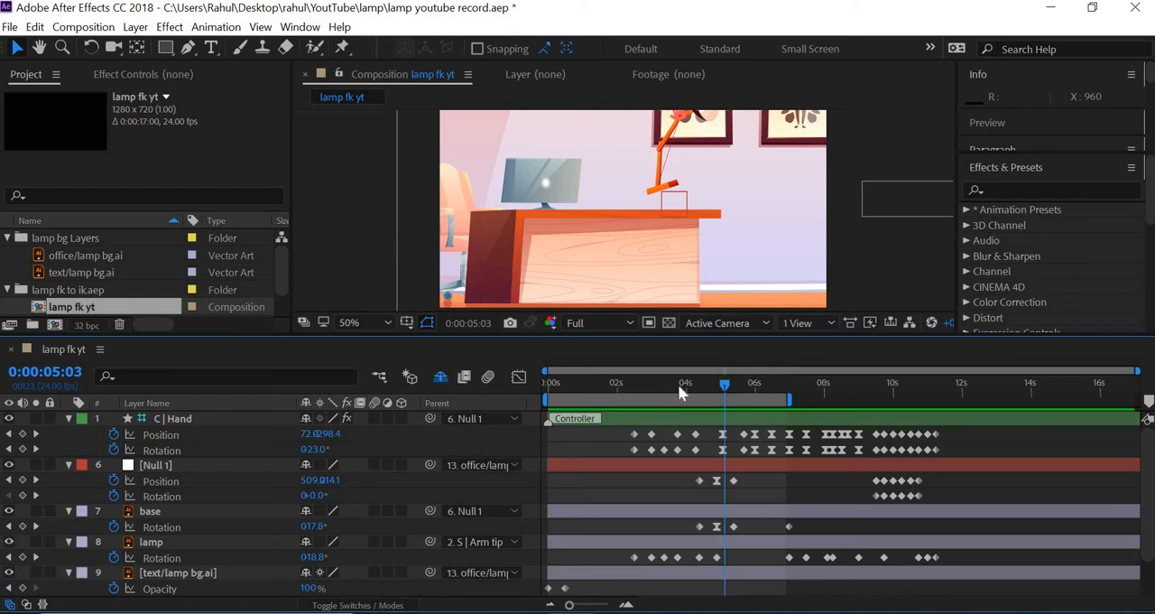
pyautogui.moveTo(568, 376); pyautogui.dragTo(516, 371)
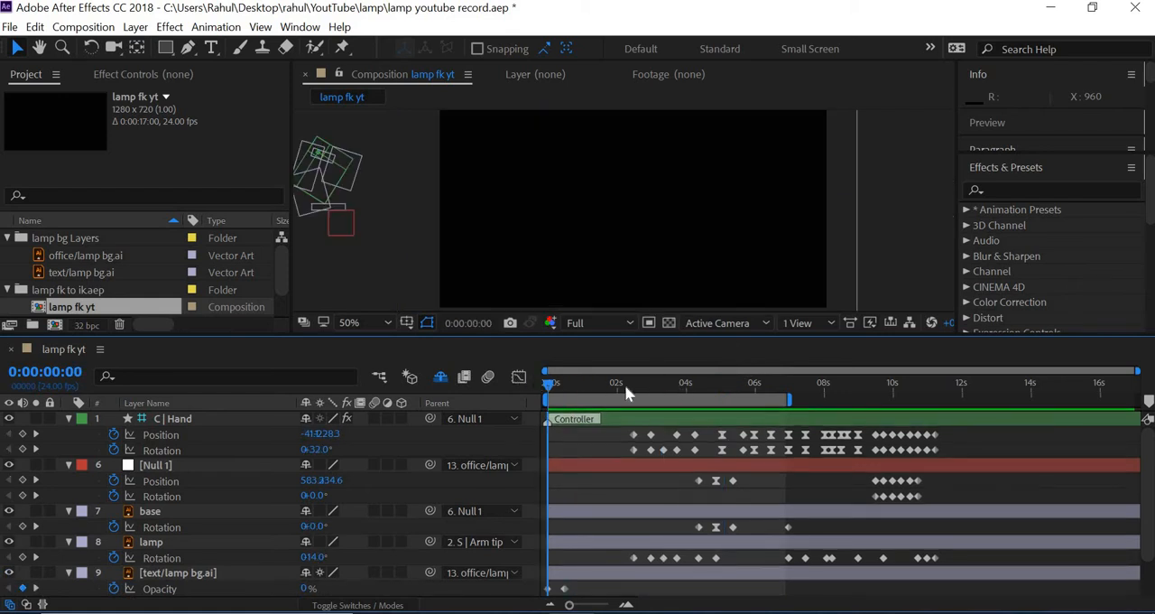
pyautogui.moveTo(624, 384); pyautogui.dragTo(684, 397)
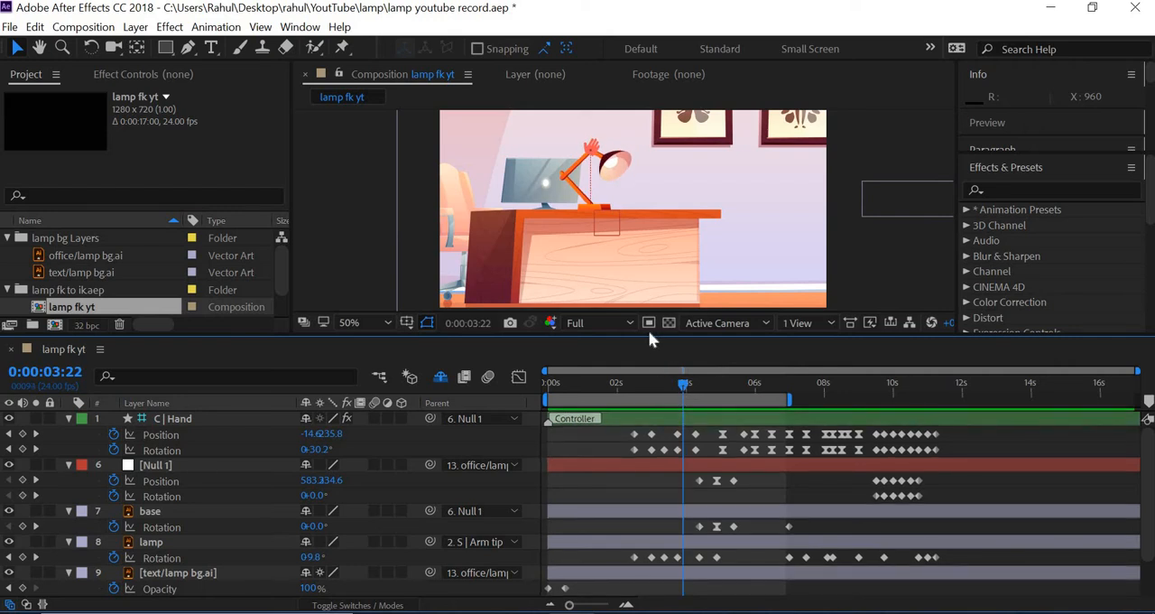
pyautogui.moveTo(651, 331); pyautogui.dragTo(706, 212)
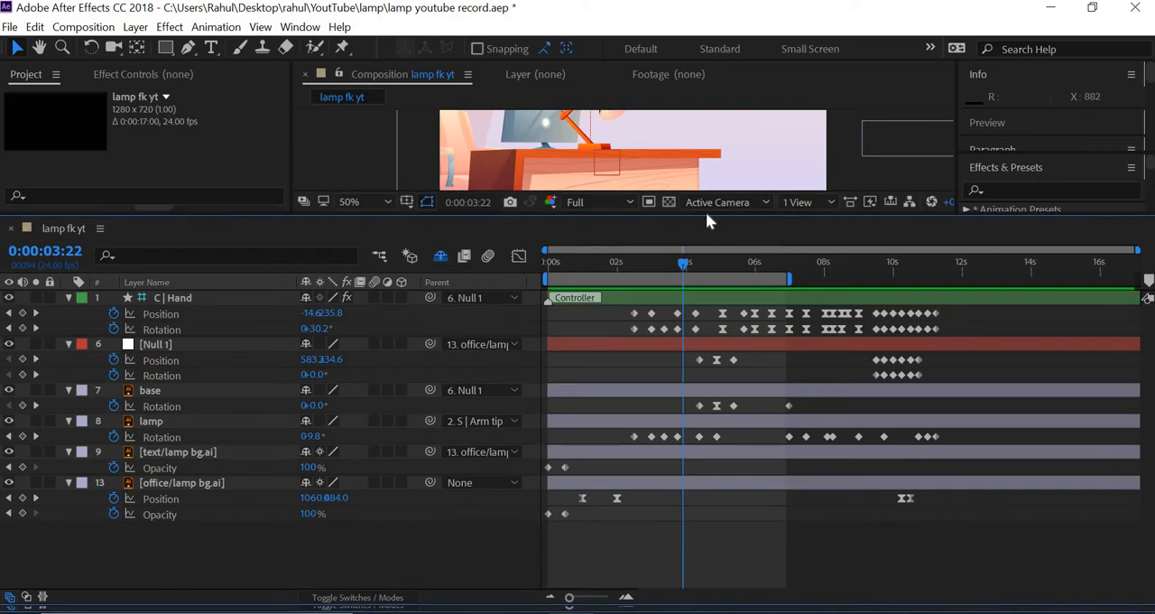
# Step back through the C | Hand layer's position keyframes to the first one at 0:00:02:12
pyautogui.click(9, 313)
pyautogui.click(9, 313)
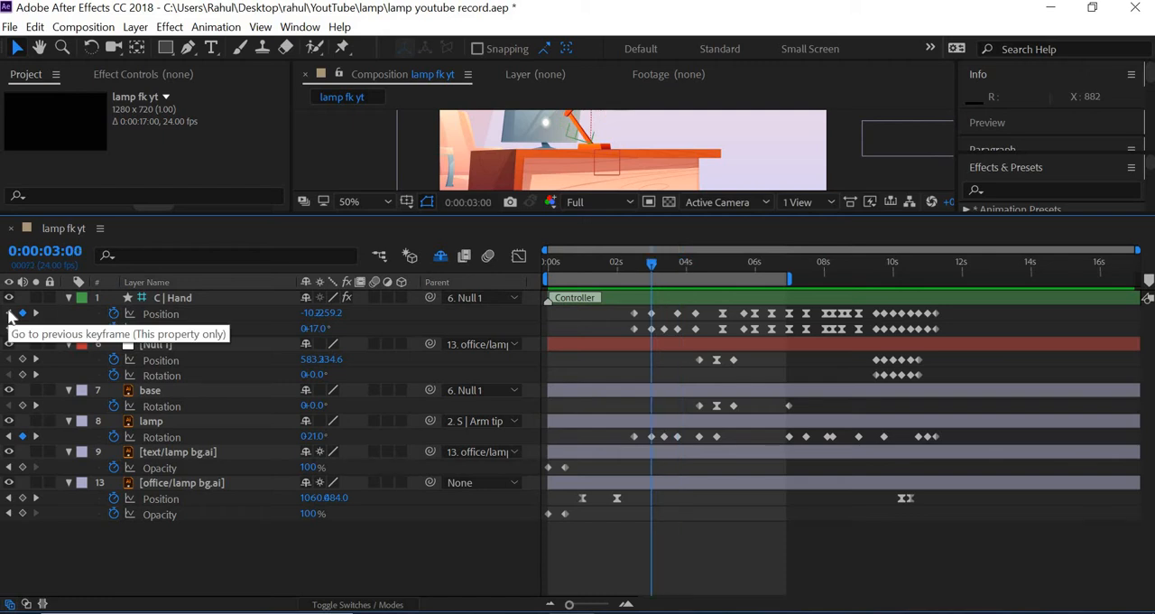
pyautogui.click(9, 313)
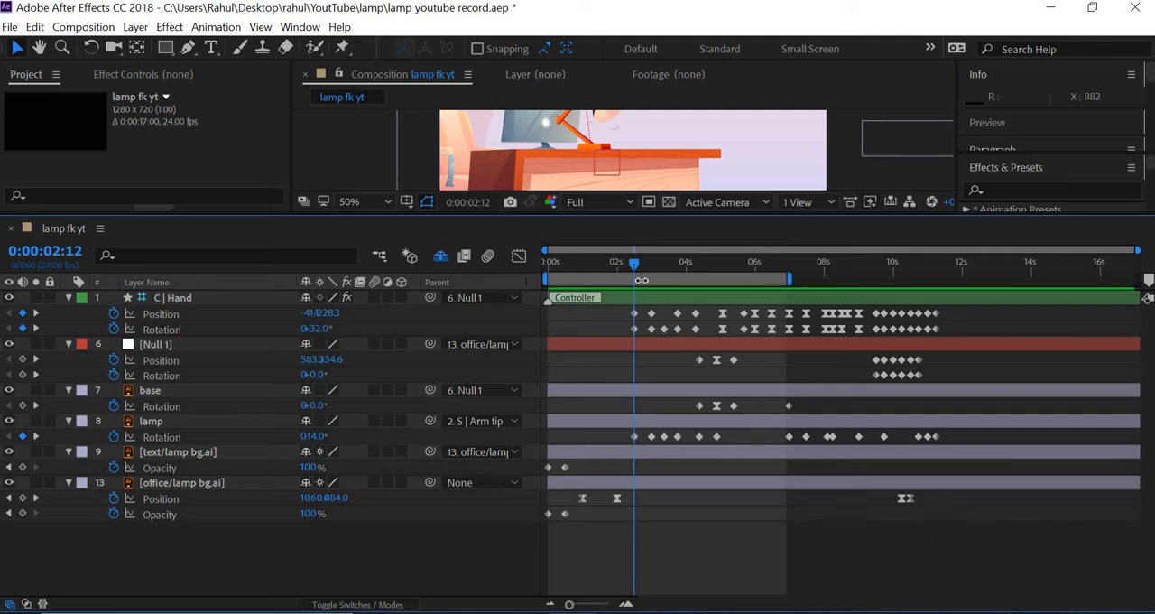
# Shift all keyframes from 0:00:02:12 onward on the hand, null, base, lamp and office background layers so they start at 0:00:03:00
pyautogui.moveTo(619, 262); pyautogui.dragTo(658, 264)
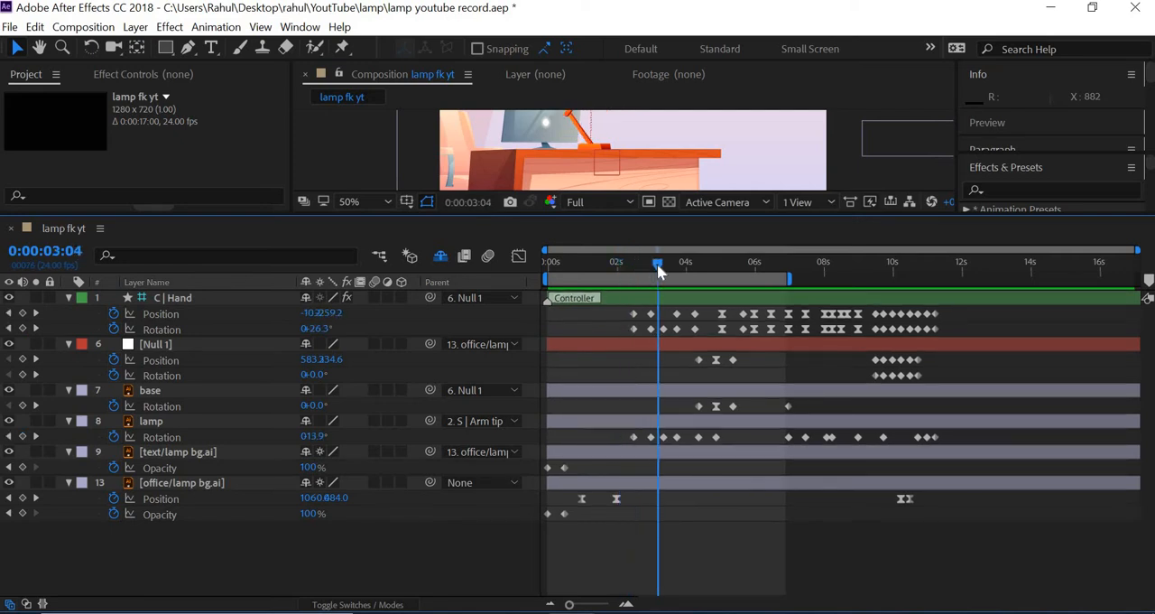
pyautogui.click(491, 206)
pyautogui.press('Right')
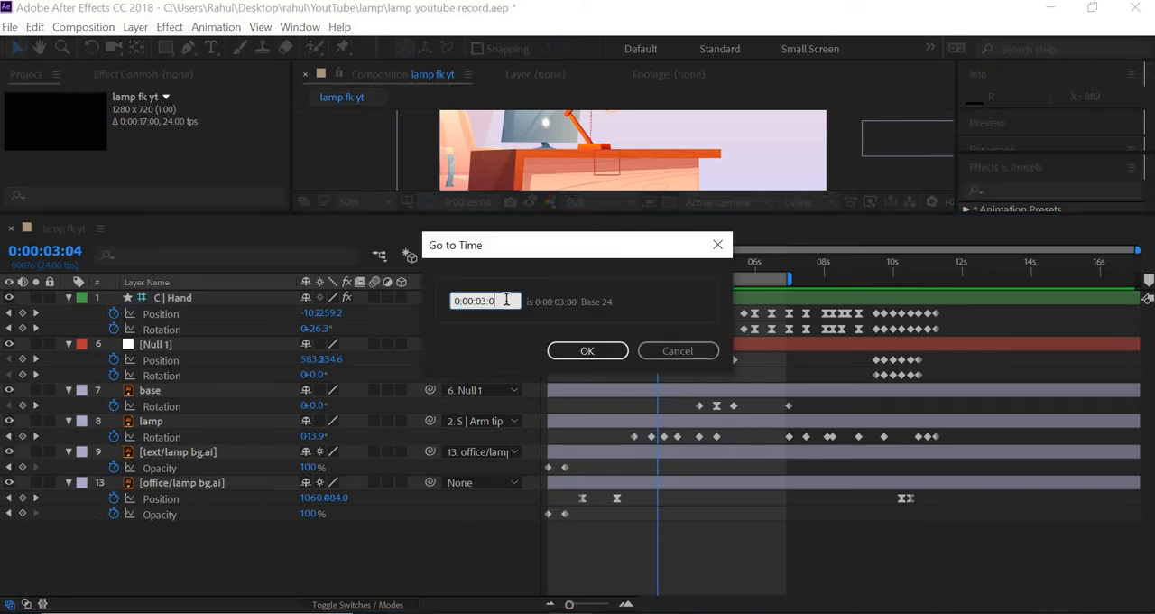
pyautogui.write('0')
pyautogui.click(585, 350)
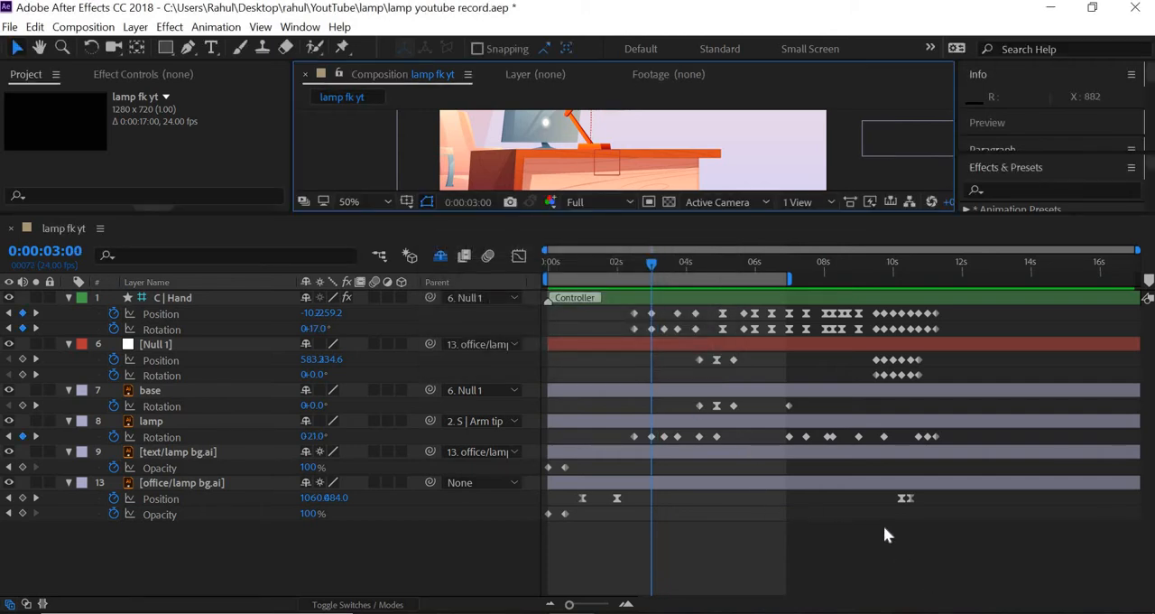
pyautogui.moveTo(981, 580); pyautogui.dragTo(630, 311)
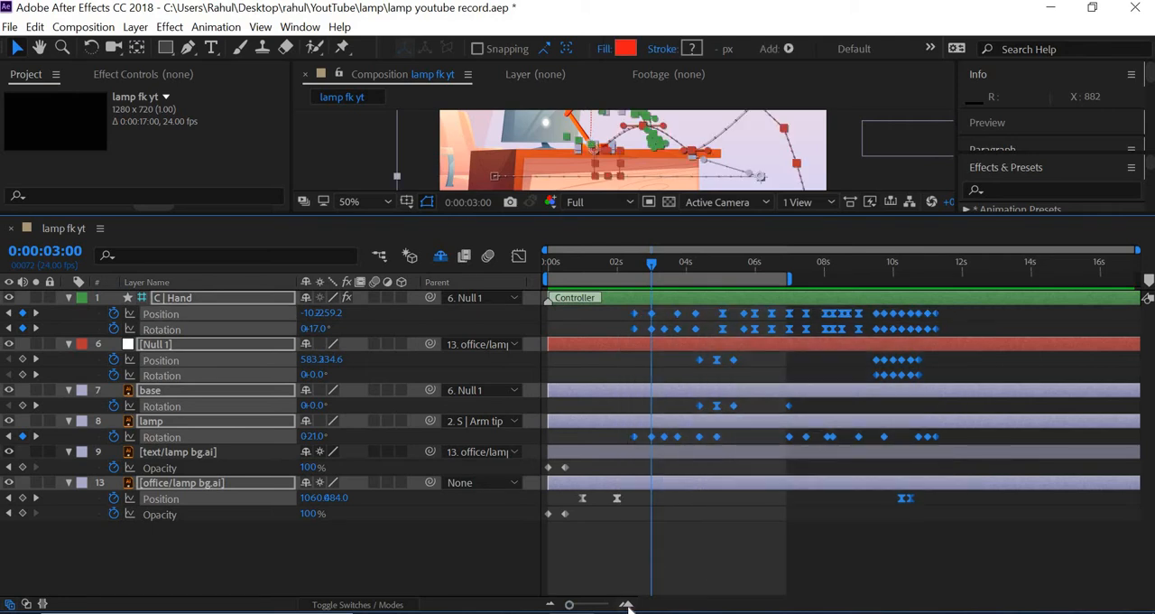
pyautogui.click(627, 605)
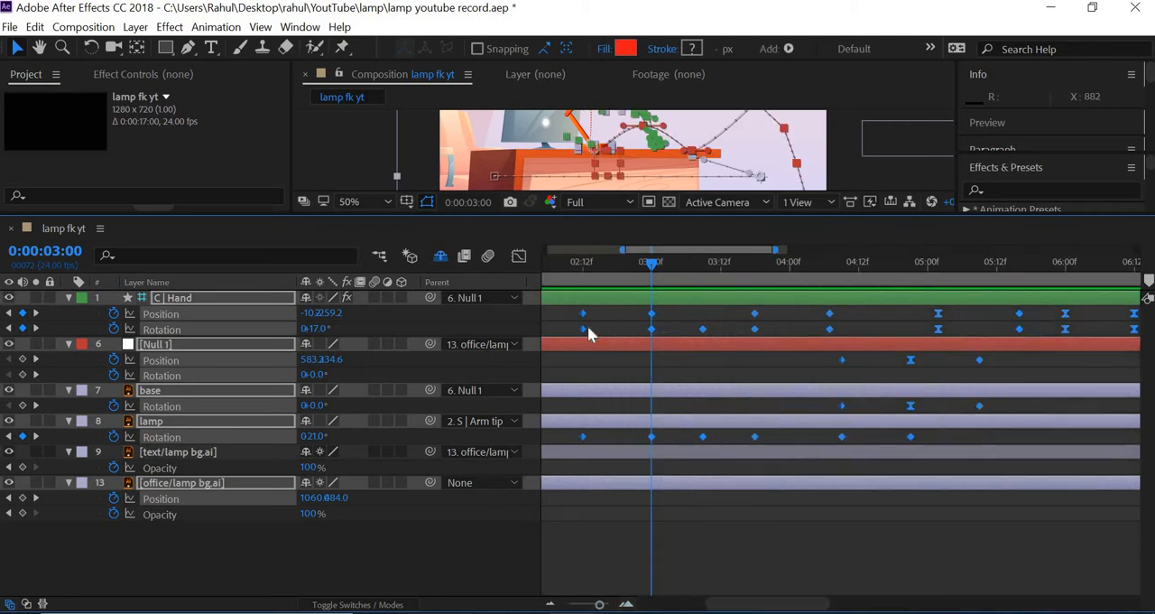
pyautogui.moveTo(582, 328); pyautogui.dragTo(651, 333)
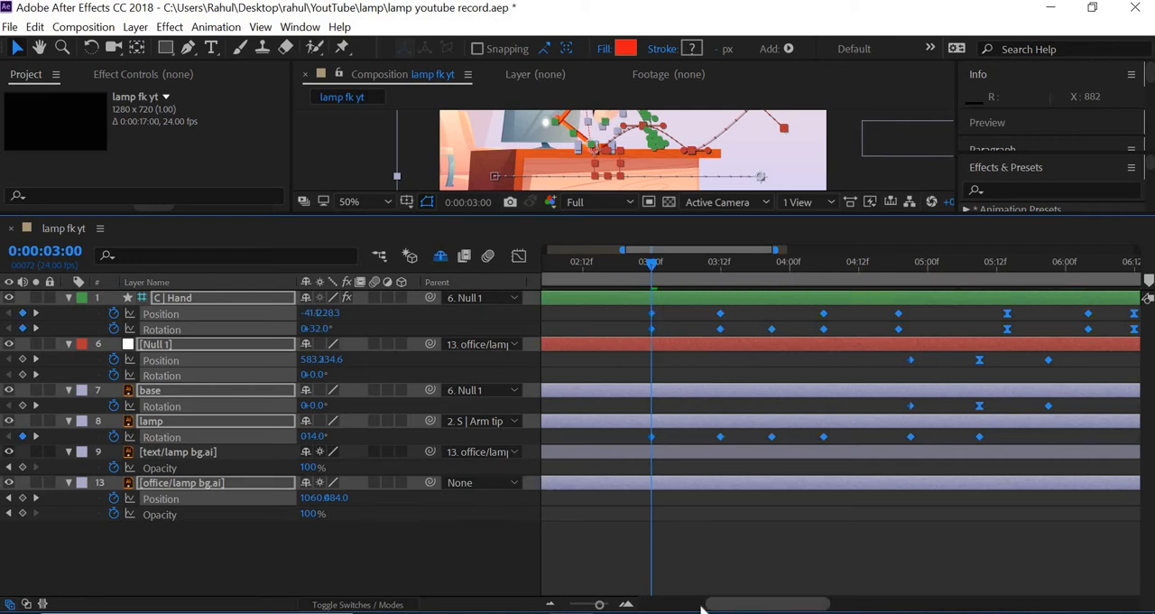
# Enlarge the composition view and review the retimed lamp motion between 0:00:02:00 and 0:00:04:00
pyautogui.moveTo(754, 610); pyautogui.dragTo(703, 572)
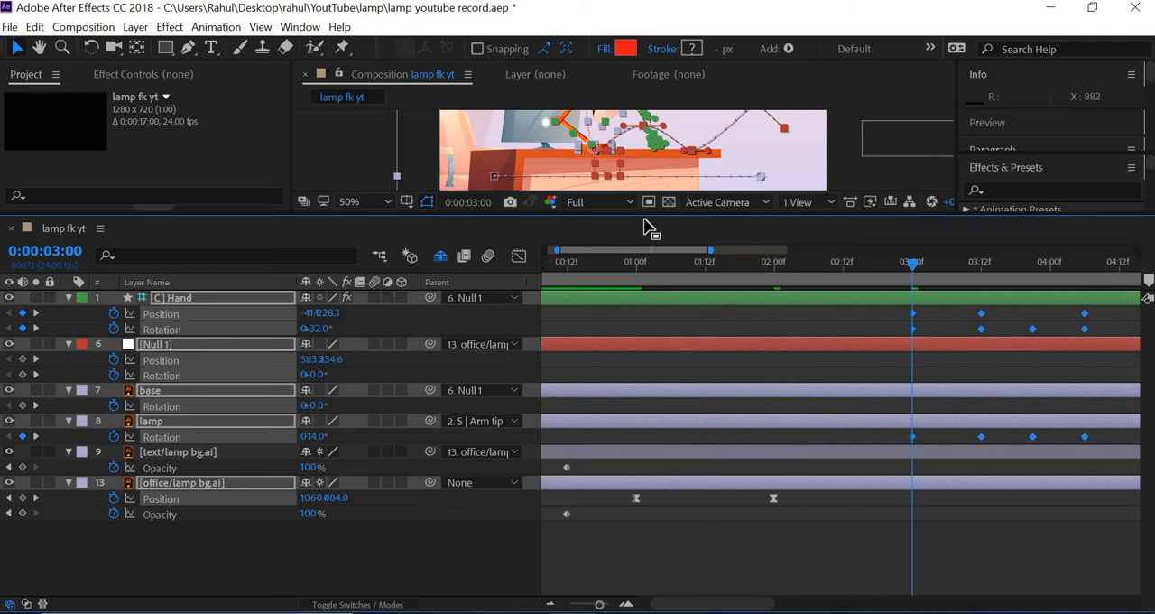
pyautogui.moveTo(635, 321); pyautogui.dragTo(635, 328)
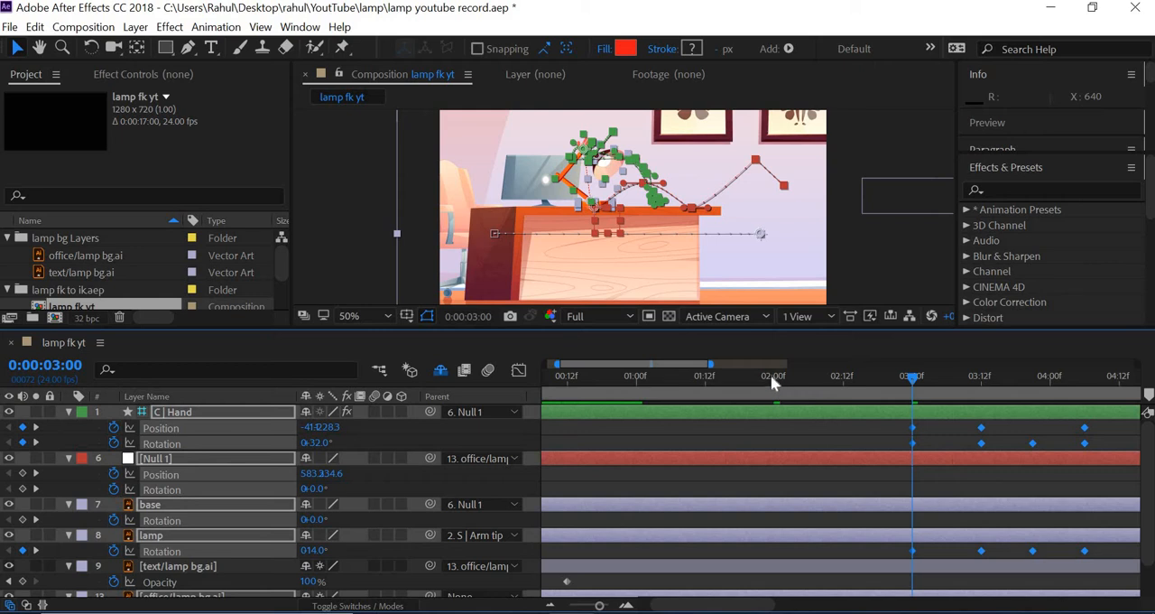
pyautogui.click(771, 377)
pyautogui.press('space')
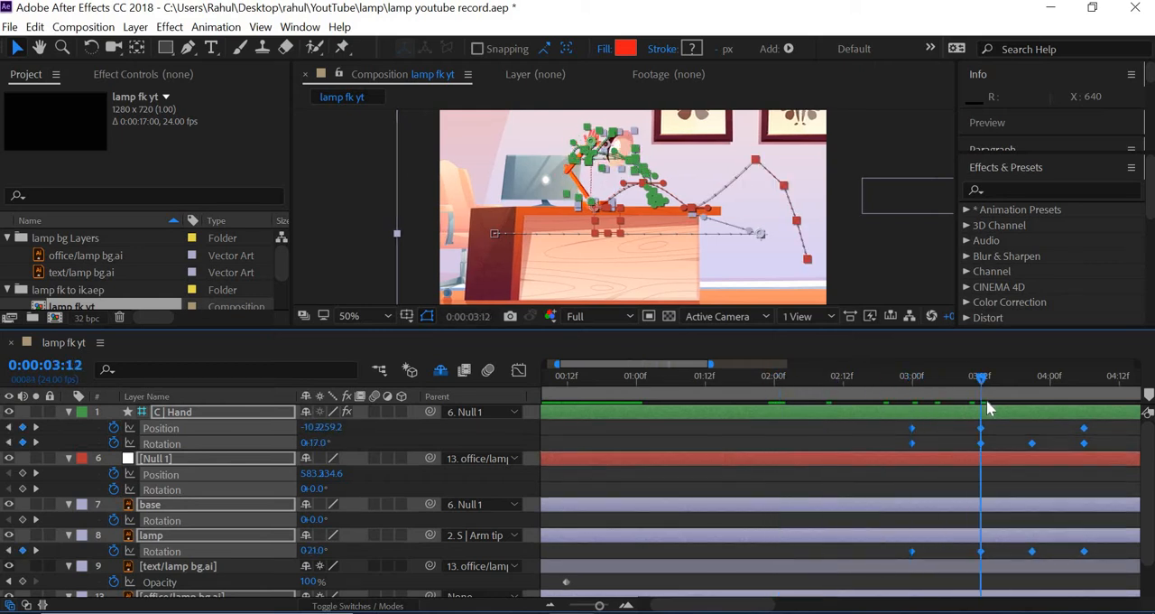
pyautogui.press('space')
pyautogui.moveTo(954, 404); pyautogui.dragTo(982, 404)
pyautogui.moveTo(1048, 413); pyautogui.dragTo(1059, 380)
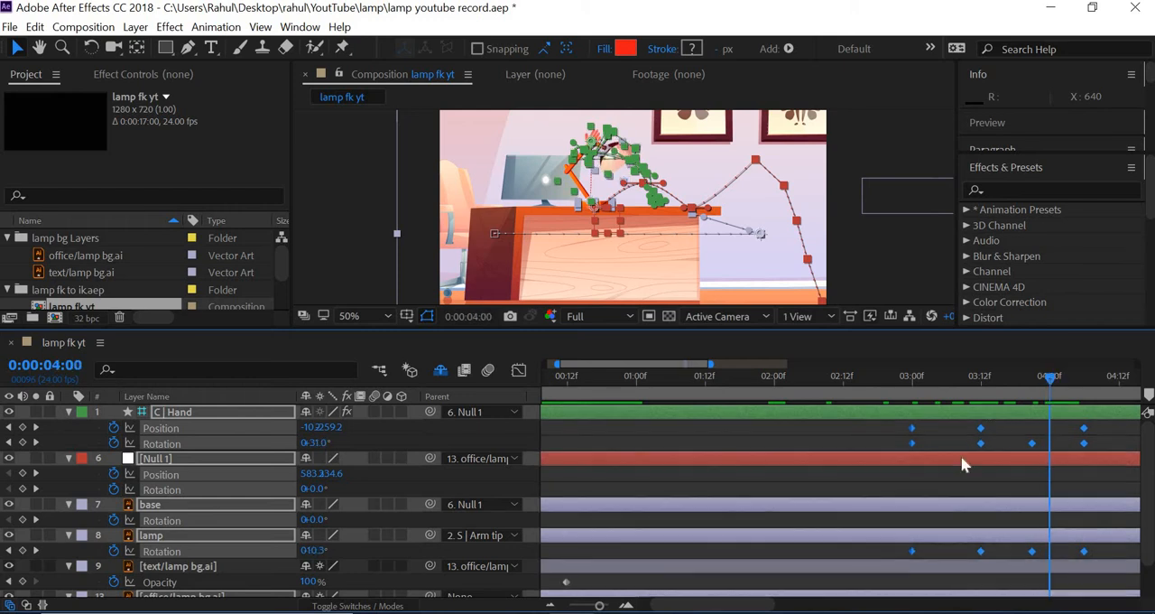
# Try to shift every keyframe after the first lamp pose at 0:00:03:00 so they start at 0:00:04:00
pyautogui.click(552, 603)
pyautogui.click(551, 604)
pyautogui.click(551, 604)
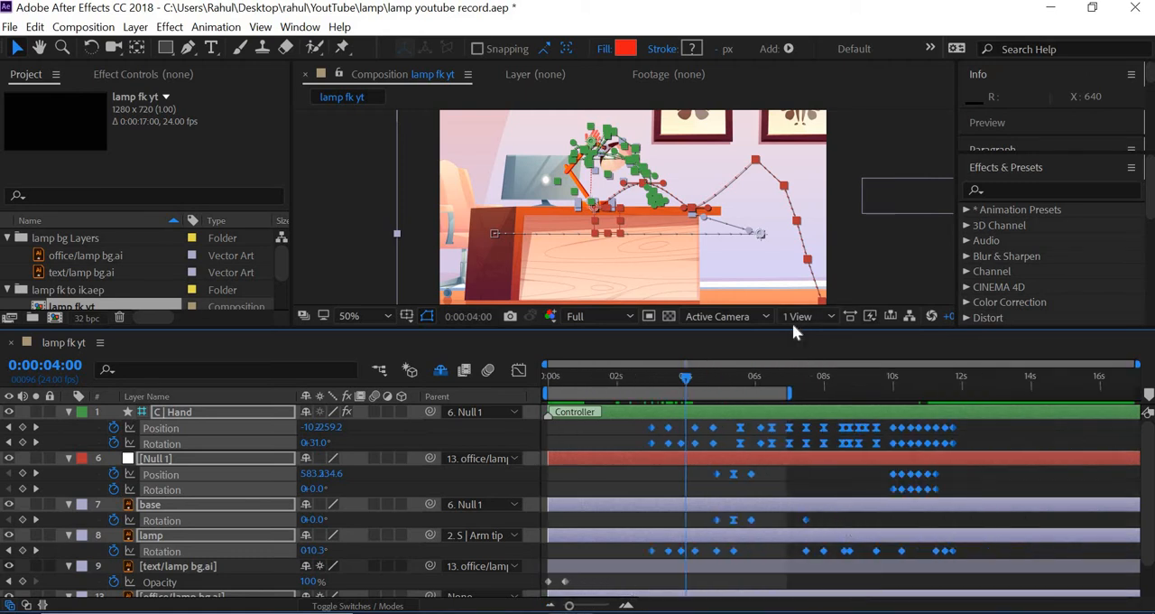
pyautogui.moveTo(797, 328); pyautogui.dragTo(809, 192)
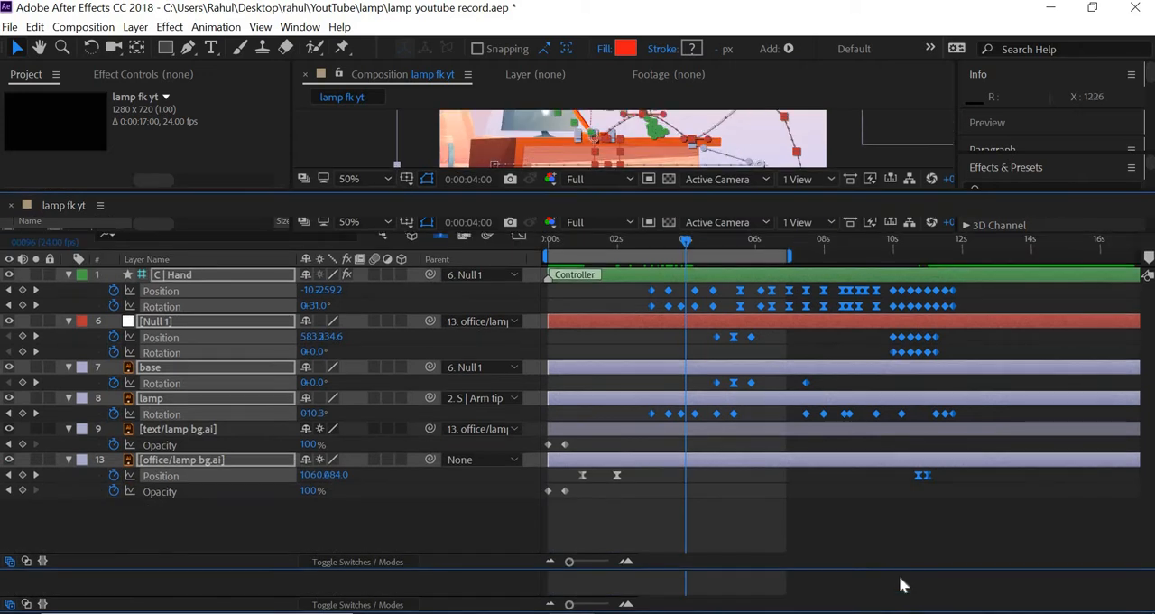
pyautogui.moveTo(1052, 557); pyautogui.dragTo(680, 300)
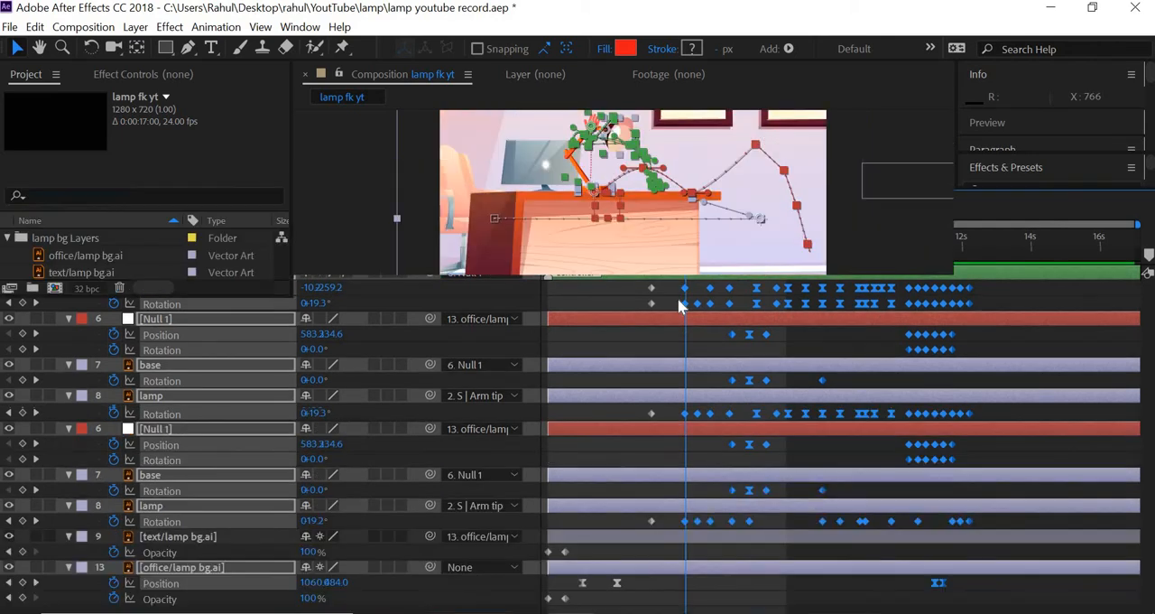
pyautogui.moveTo(649, 343); pyautogui.dragTo(677, 352)
pyautogui.moveTo(766, 405); pyautogui.dragTo(745, 405)
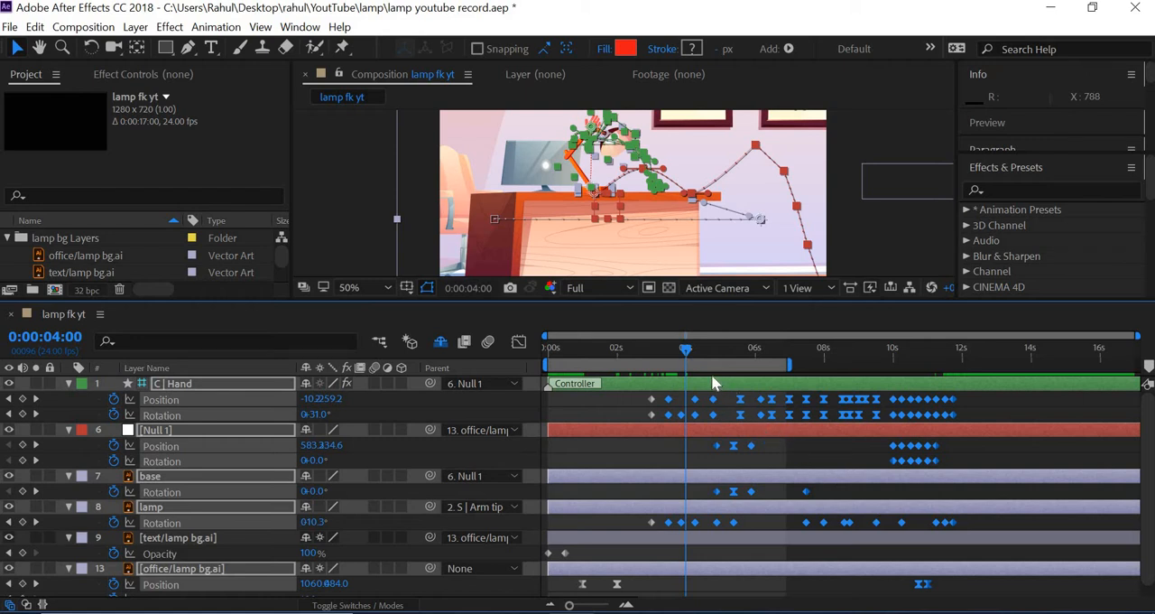
# Scrub through the lamp motion up to 0:00:04:19 and deselect the keyframes
pyautogui.click(663, 351)
pyautogui.moveTo(652, 348); pyautogui.dragTo(713, 358)
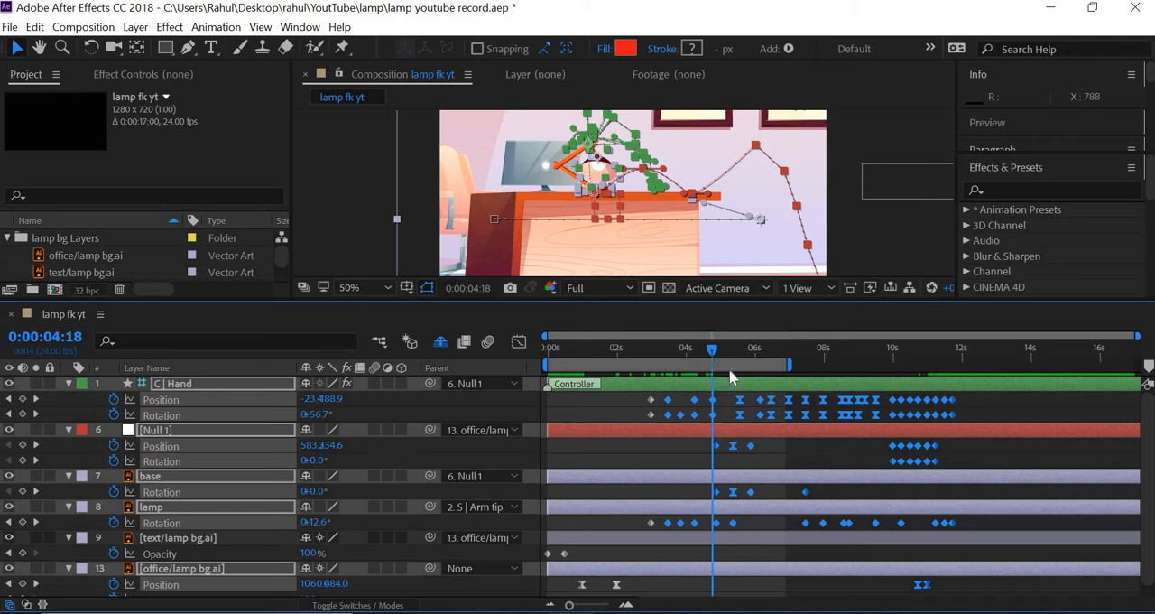
pyautogui.press('pageup')
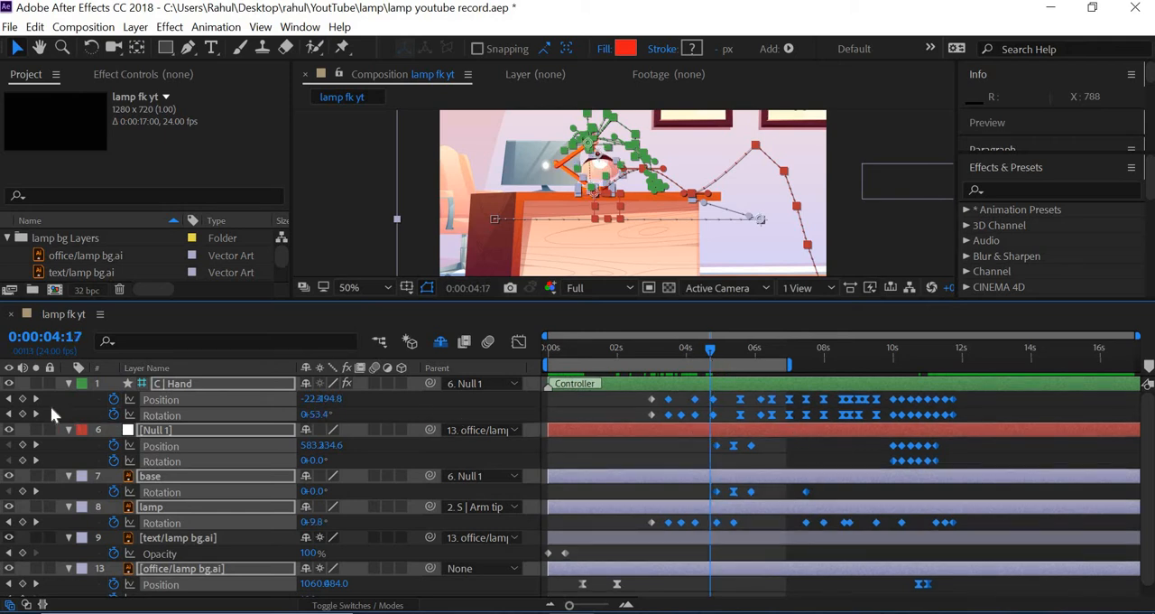
pyautogui.press('pagedown')
pyautogui.press('pagedown')
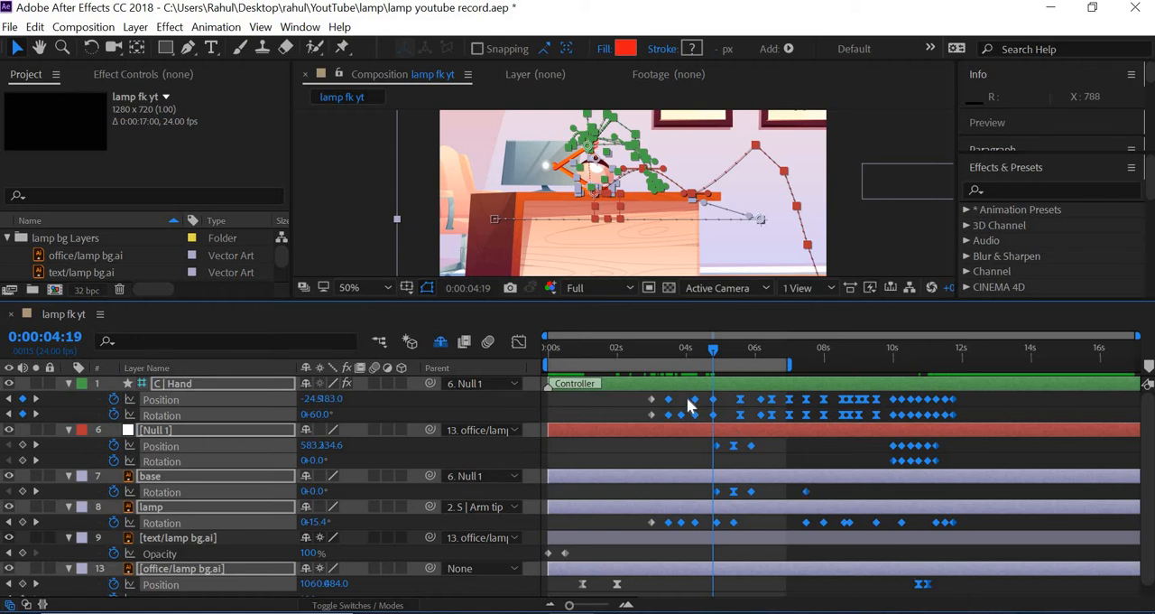
pyautogui.click(982, 600)
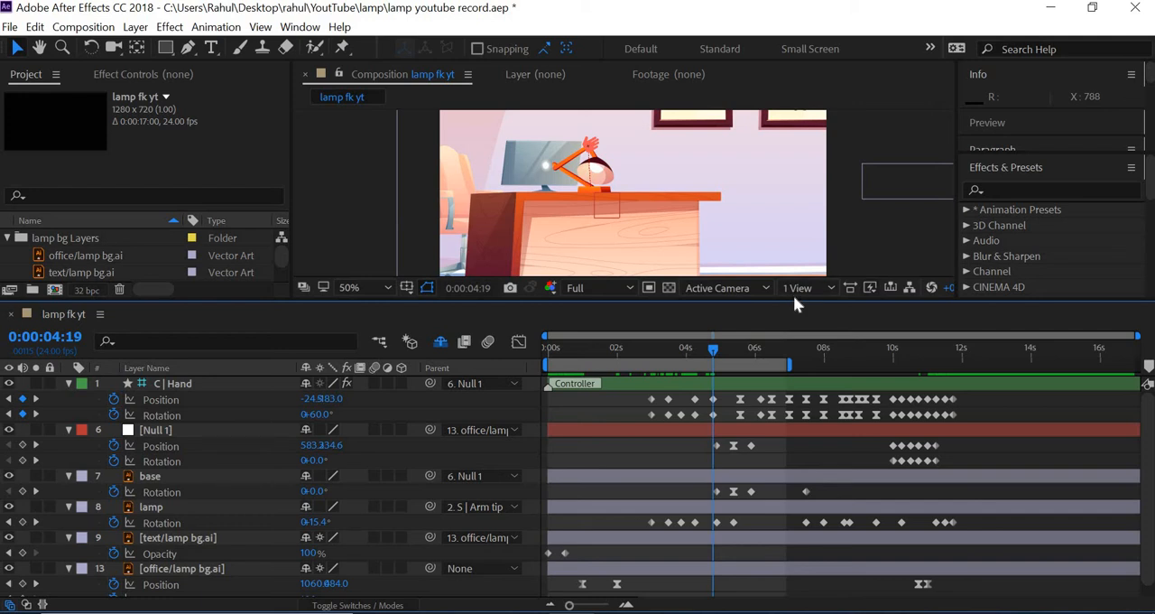
# Enlarge the timeline and shift all keyframes after the second lamp pose on the hand, null, base, lamp and office layers to start at about 0:00:04:18
pyautogui.moveTo(796, 301); pyautogui.dragTo(796, 238)
pyautogui.hotkey('ctrl', 'z')
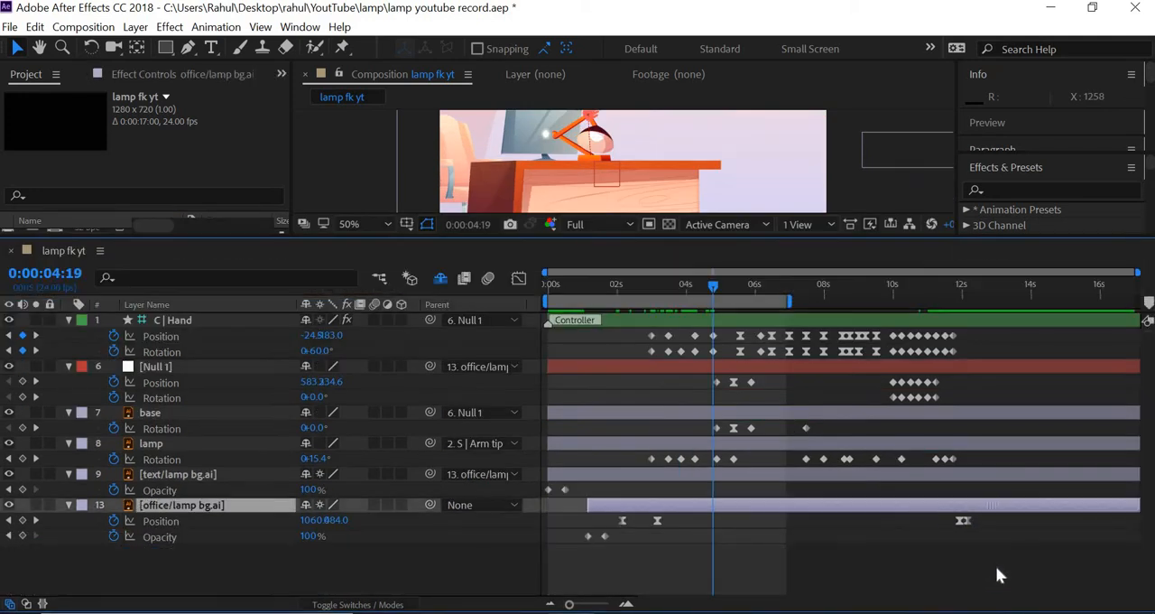
pyautogui.hotkey('ctrl', 'shift', 'z')
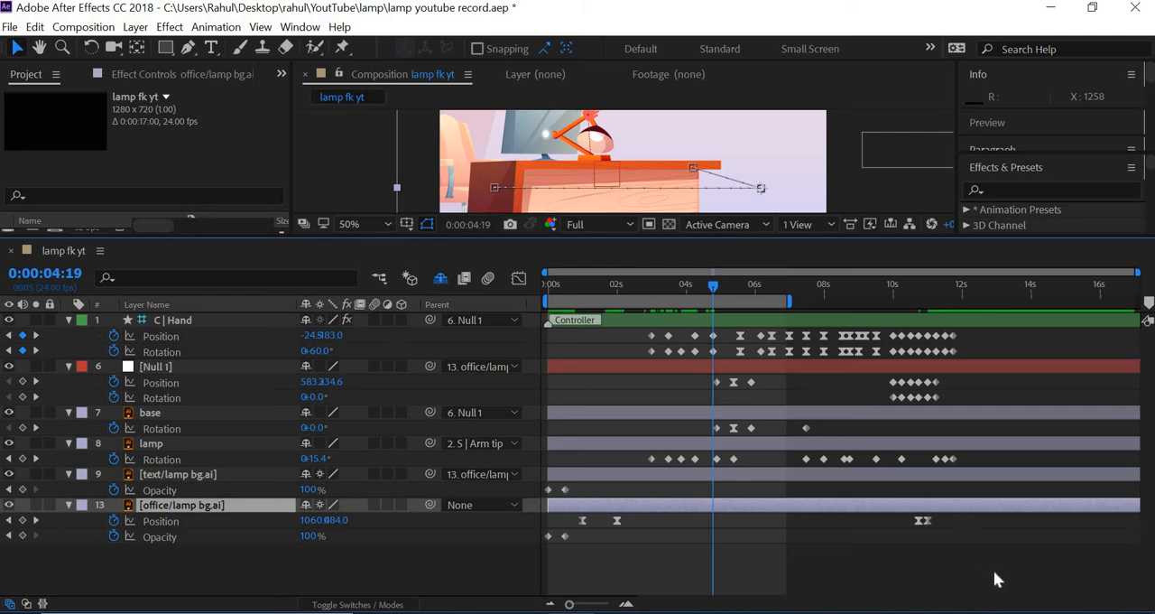
pyautogui.moveTo(989, 572); pyautogui.dragTo(711, 354)
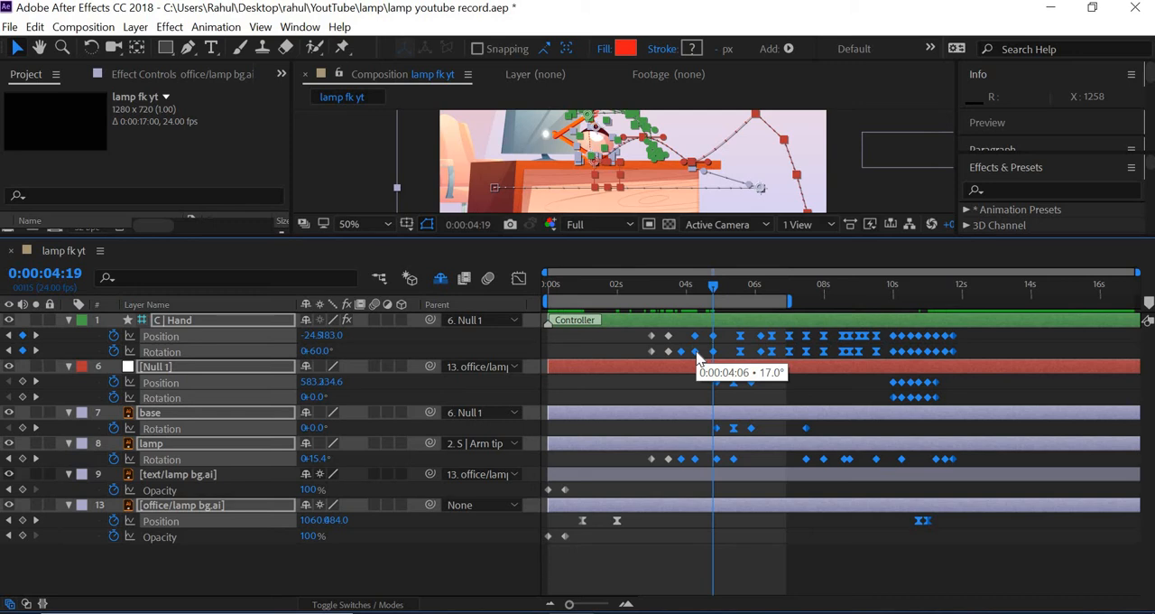
pyautogui.moveTo(696, 354); pyautogui.dragTo(729, 358)
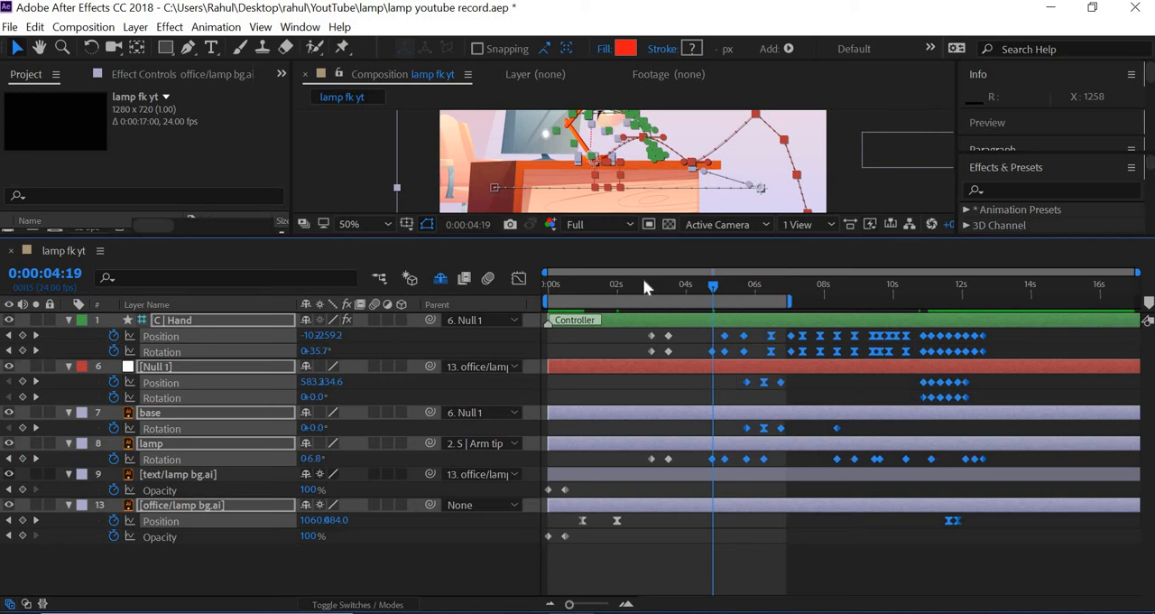
# Enlarge the composition view and scrub through the retimed lamp motion from 0:00:02:19 onward
pyautogui.moveTo(644, 285); pyautogui.dragTo(712, 290)
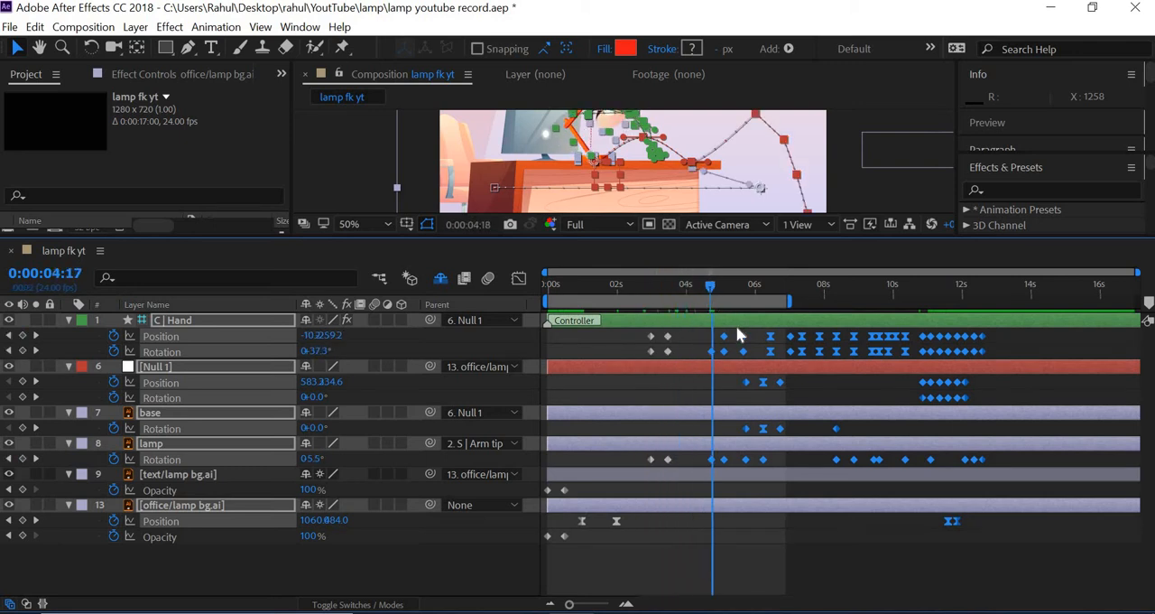
pyautogui.click(735, 237)
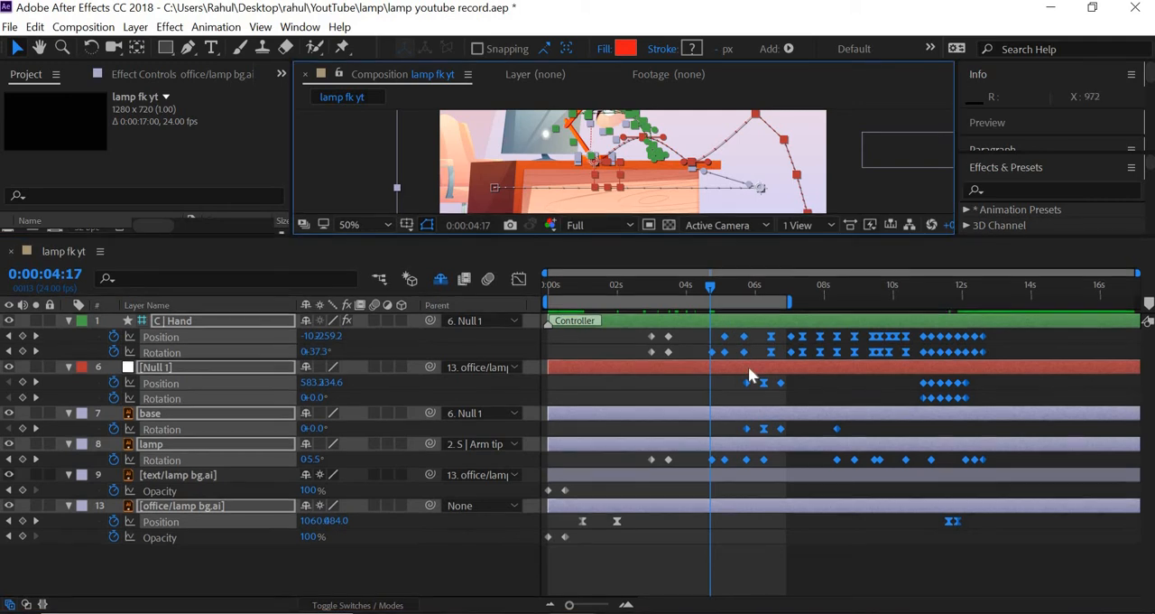
pyautogui.moveTo(749, 376); pyautogui.dragTo(759, 379)
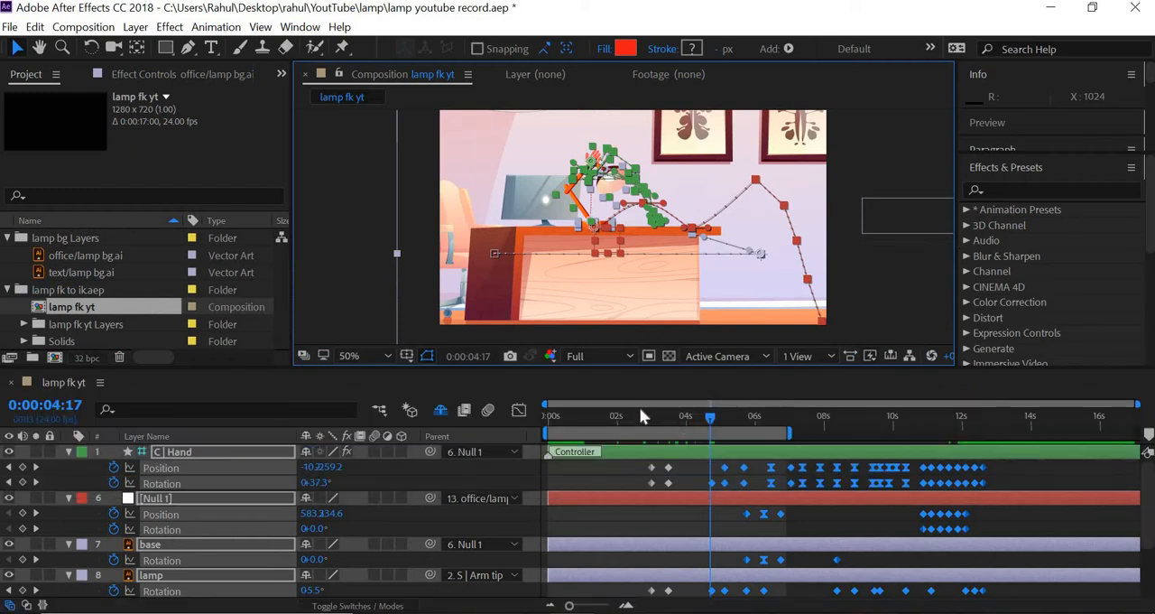
pyautogui.click(641, 407)
pyautogui.click(644, 413)
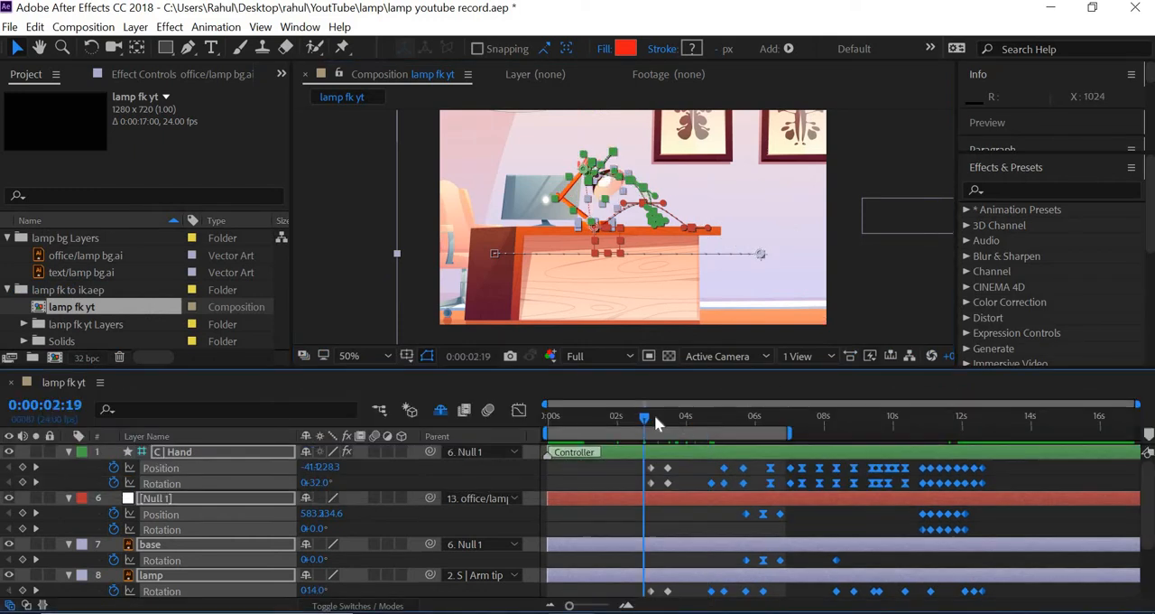
pyautogui.moveTo(655, 415); pyautogui.dragTo(746, 430)
# Deselect the layers and play the animation preview from 0:00:00:00
pyautogui.press('Home')
pyautogui.click(921, 291)
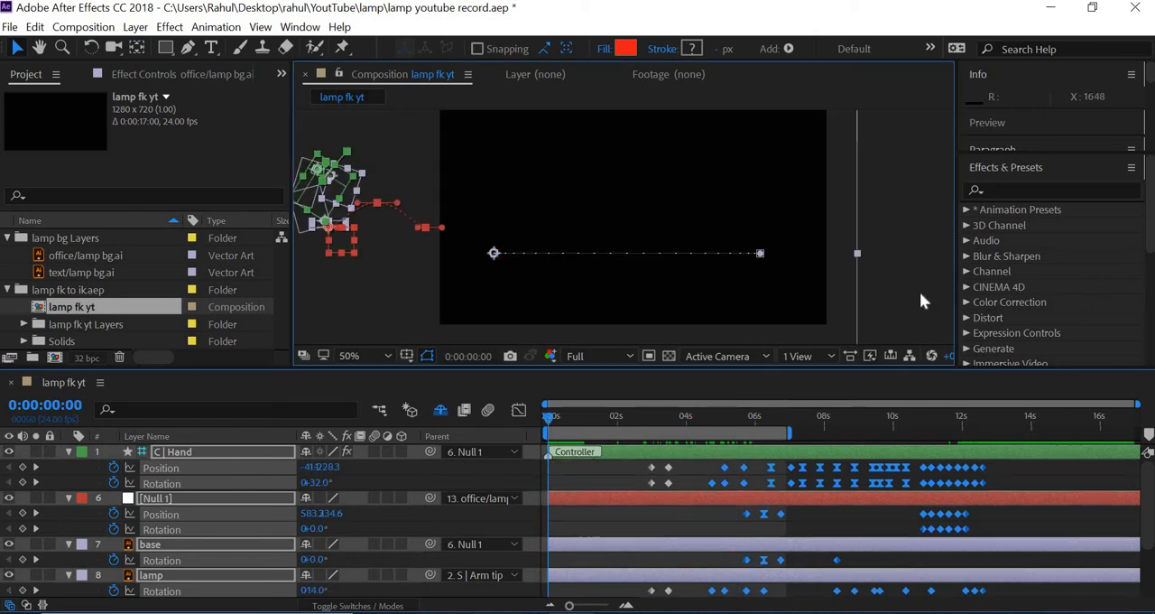
pyautogui.press('space')
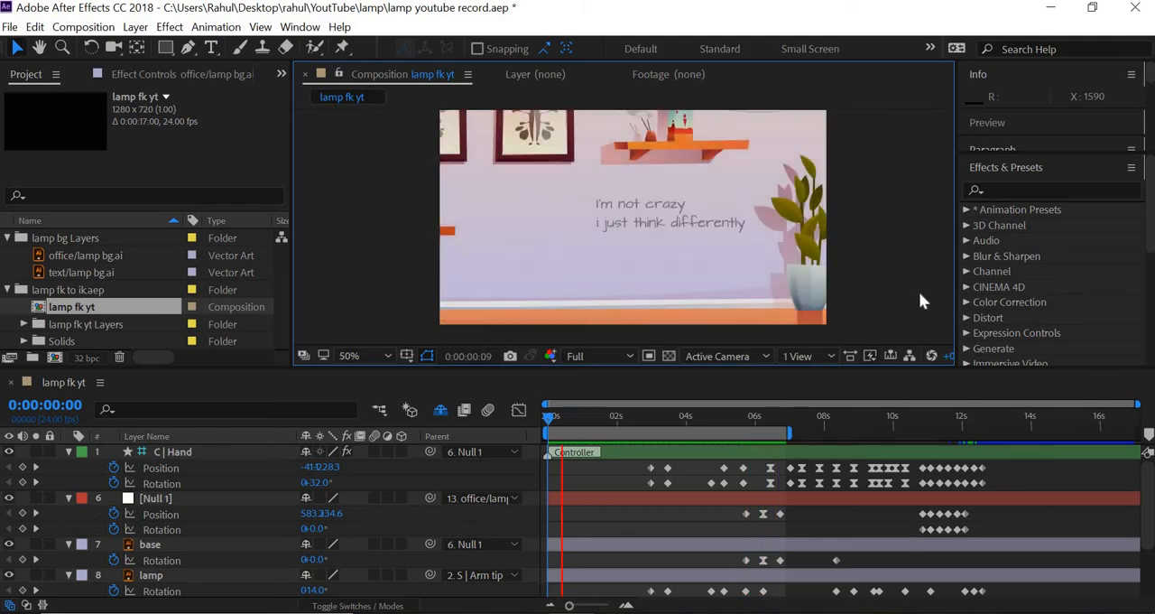
pyautogui.press('space')
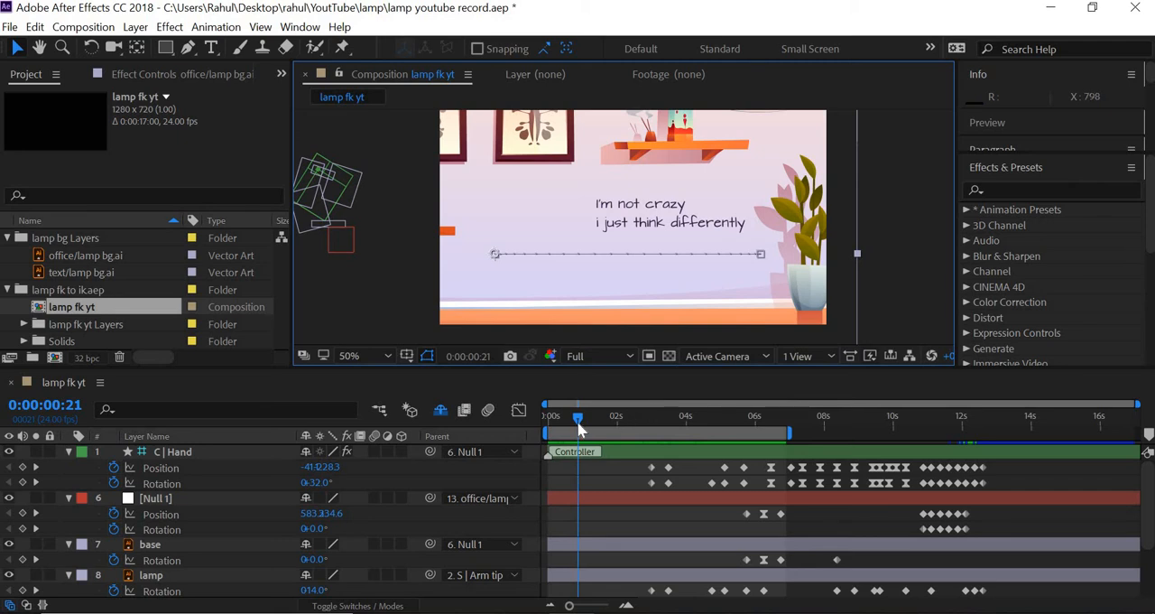
# Add a position keyframe to the office/lamp bg.ai layer at the C | Hand keyframe at 0:00:05:16
pyautogui.moveTo(645, 424); pyautogui.dragTo(739, 436)
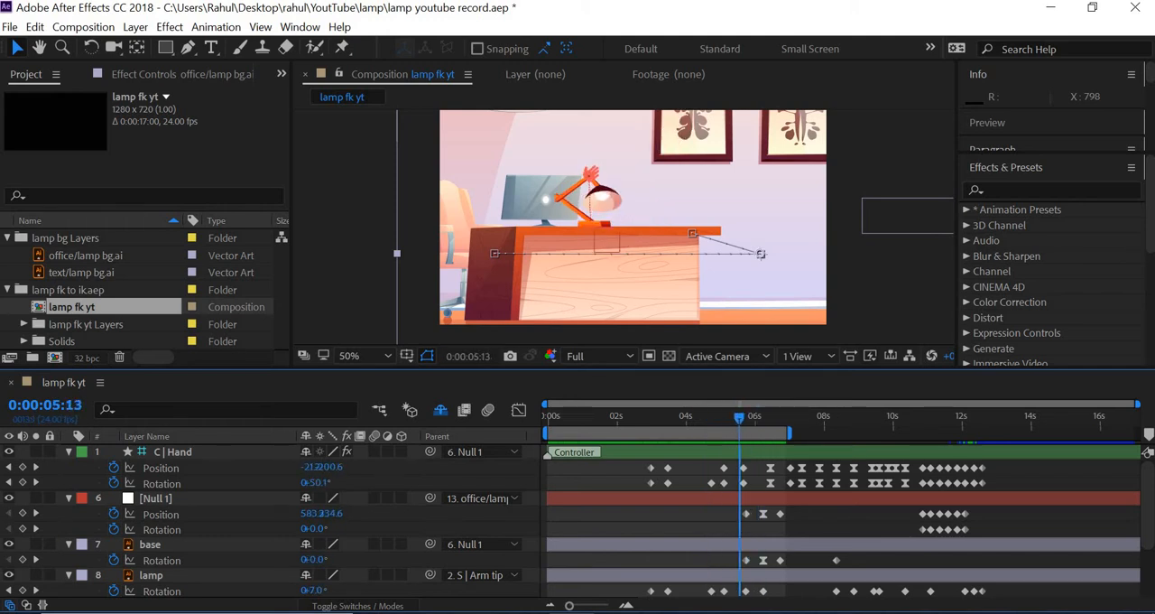
pyautogui.click(35, 467)
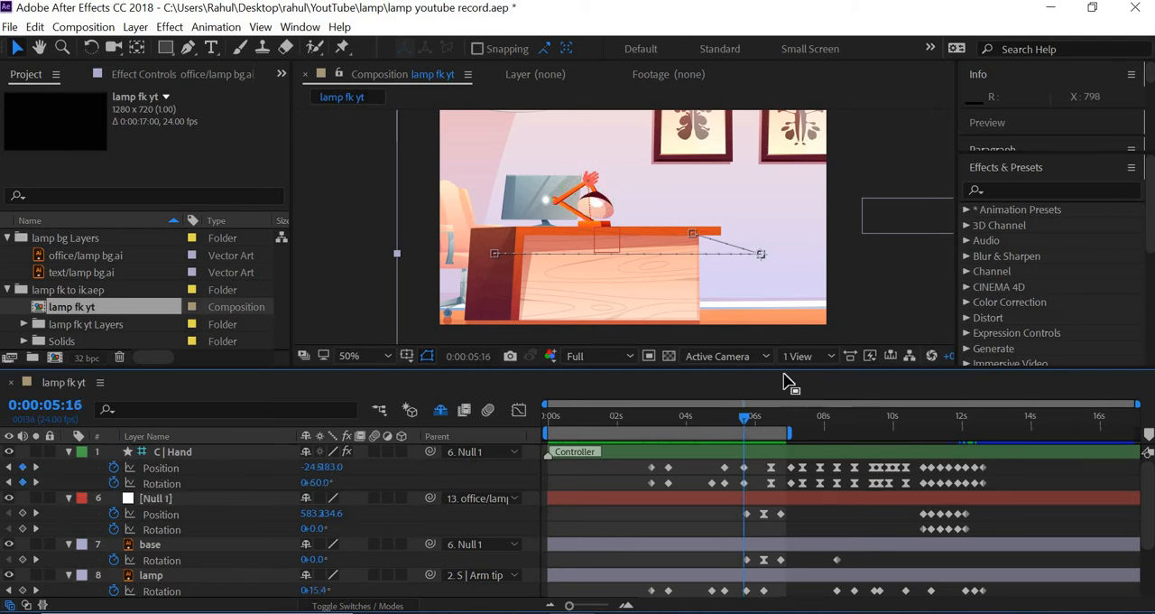
pyautogui.moveTo(786, 368); pyautogui.dragTo(798, 272)
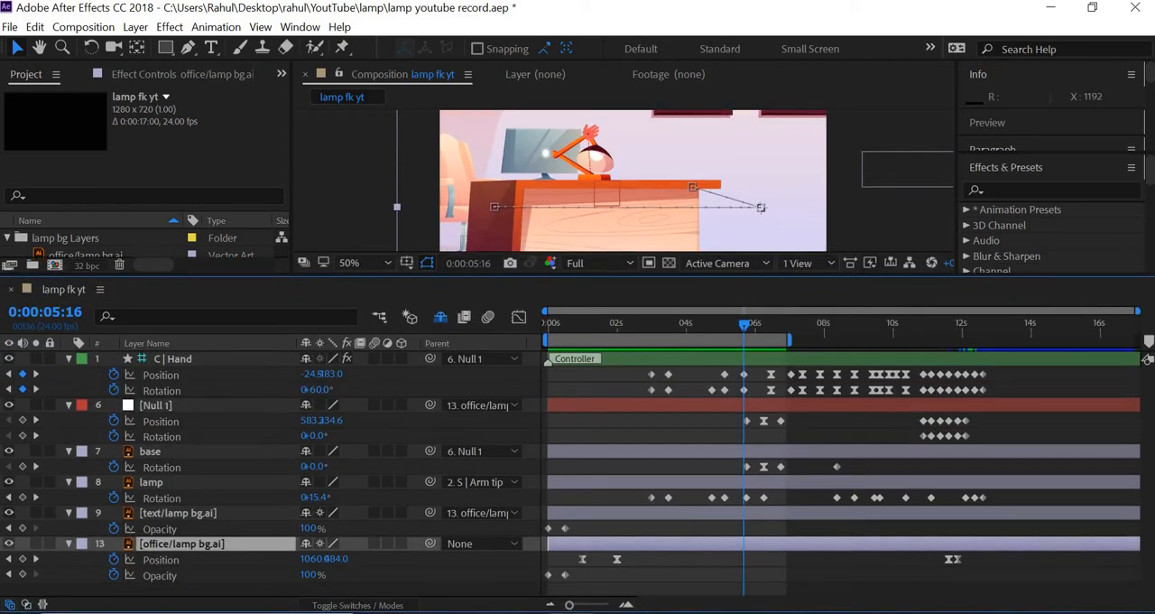
pyautogui.click(23, 558)
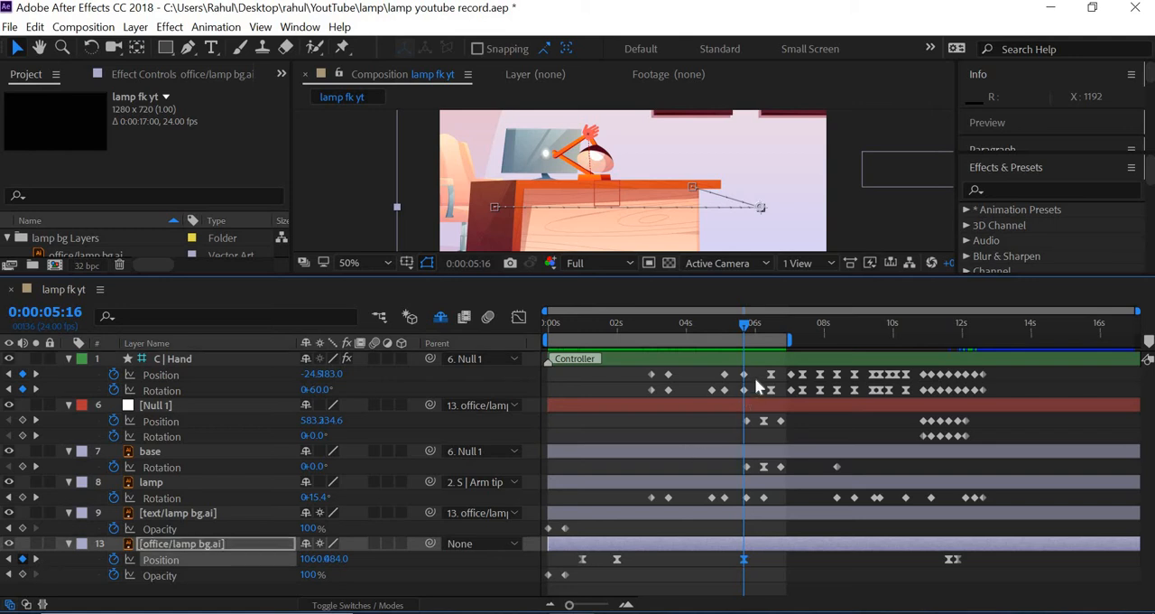
# At the C | Hand keyframe at 0:00:06:11, move the office/lamp bg.ai layer down by 100 pixels
pyautogui.click(36, 390)
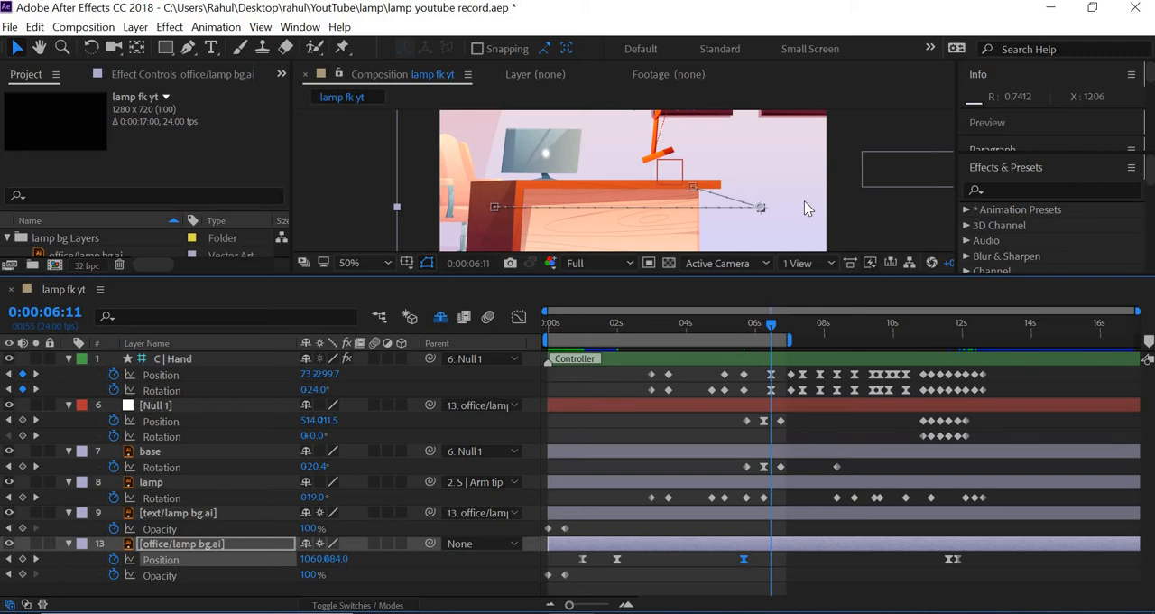
pyautogui.hotkey('shift', 'Down')
pyautogui.hotkey('shift', 'Down')
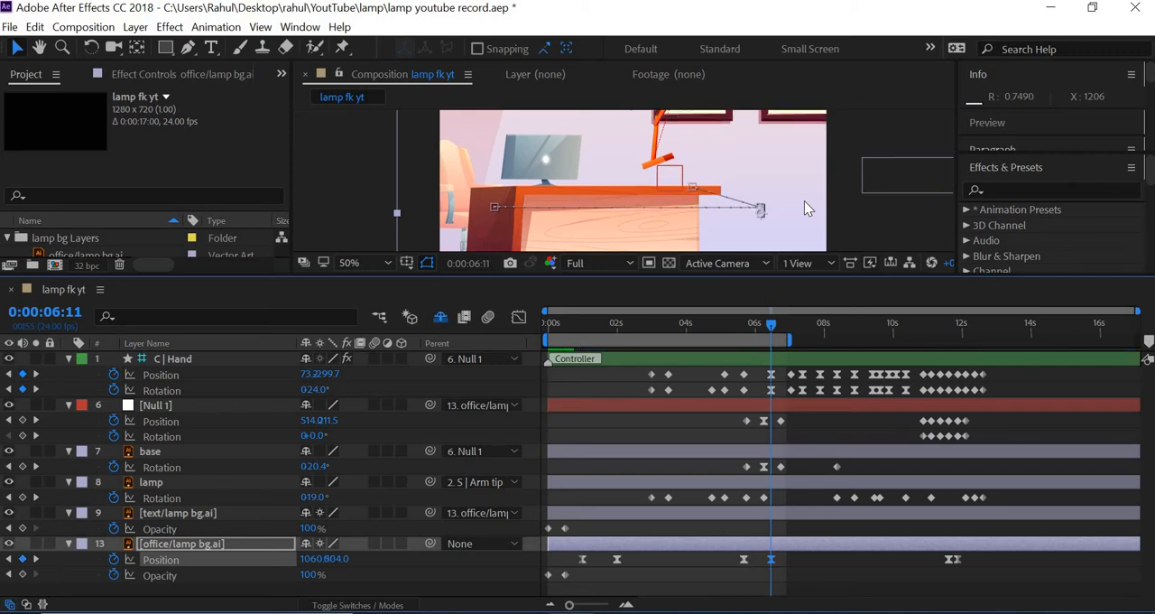
pyautogui.hotkey('shift', 'Down')
pyautogui.hotkey('shift', 'Down')
pyautogui.hotkey('shift', 'Down')
pyautogui.hotkey('shift', 'Down')
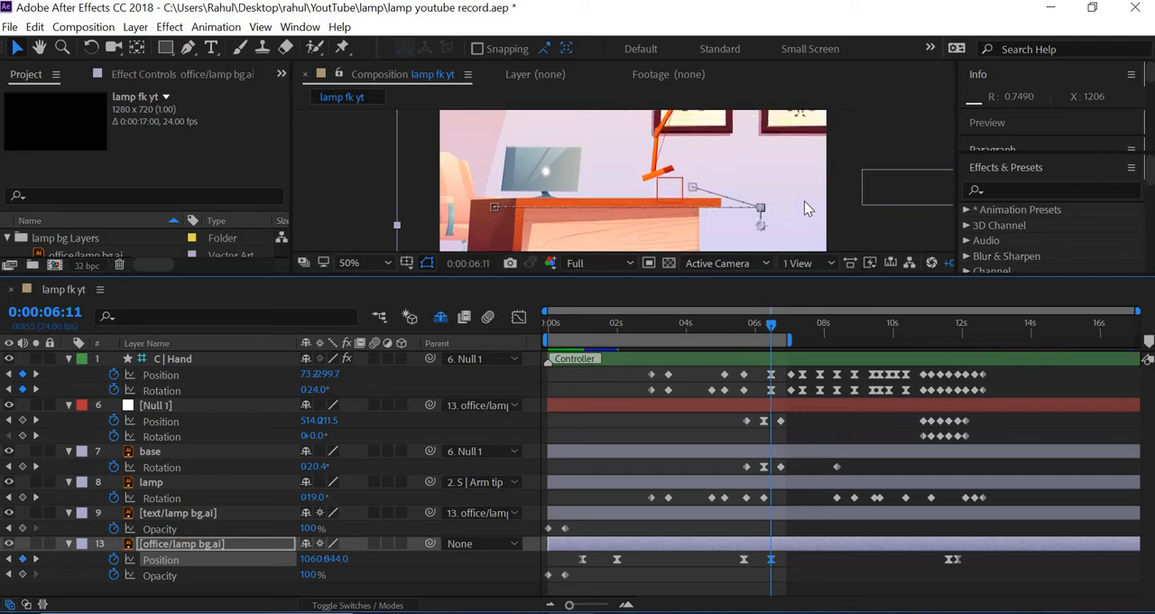
pyautogui.hotkey('shift', 'Down')
pyautogui.hotkey('shift', 'Down')
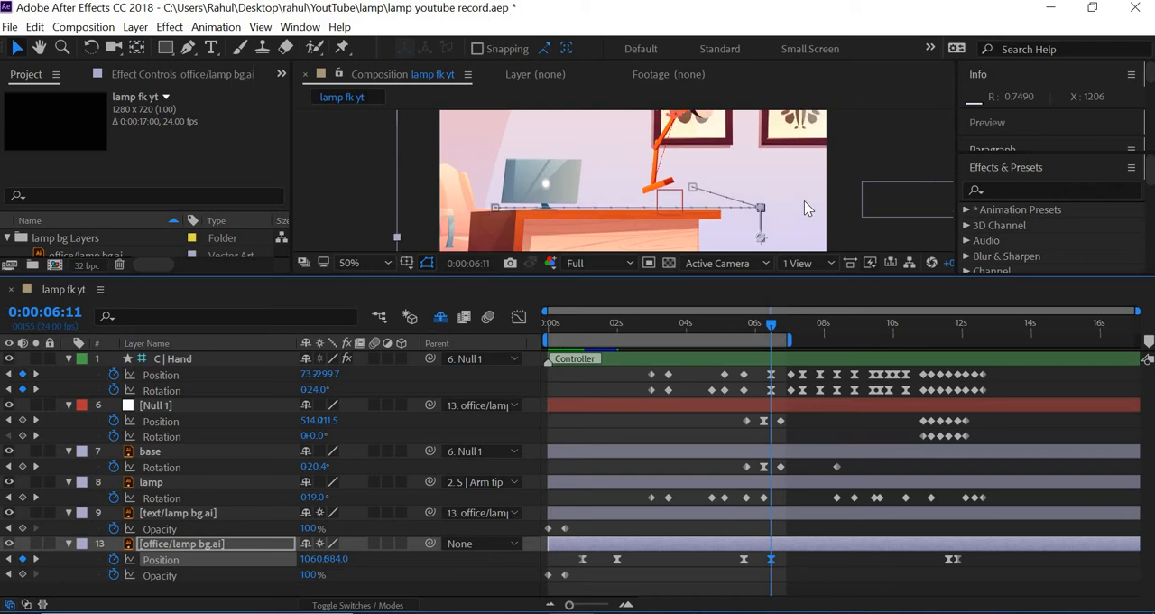
# Copy the office background's position keyframe from 0:00:05:16 to the hand keyframe at 0:00:07:01
pyautogui.click(36, 390)
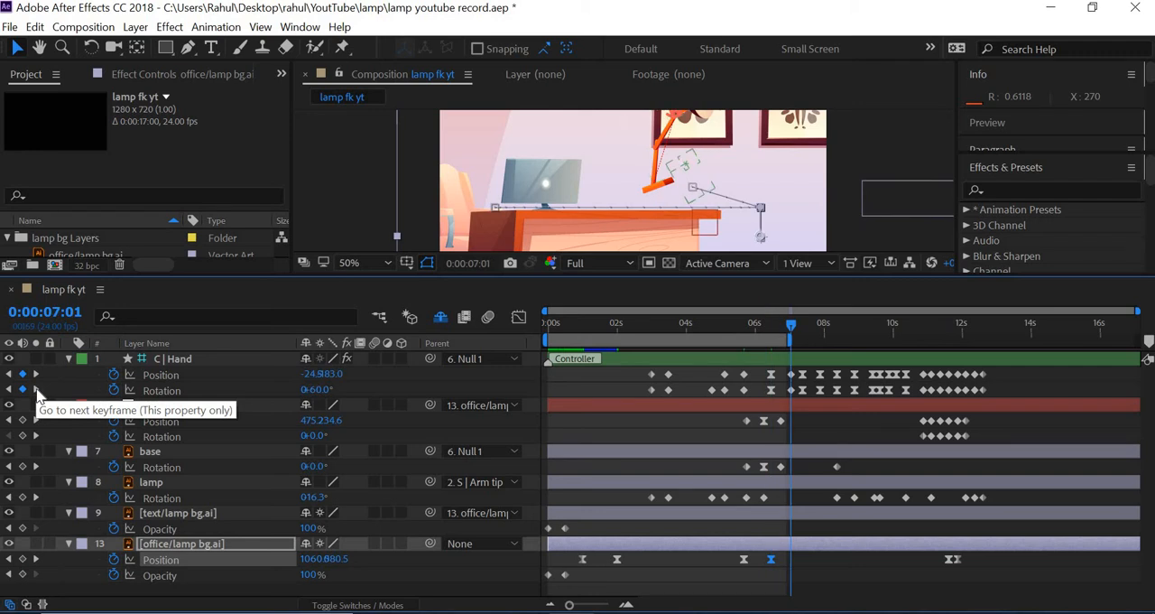
pyautogui.click(743, 560)
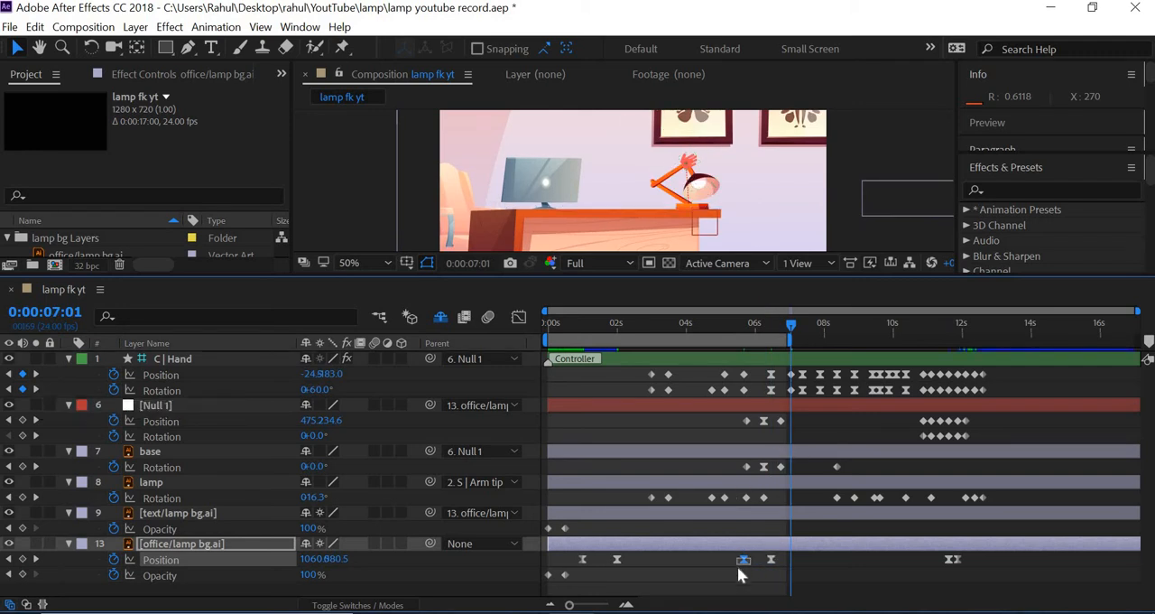
pyautogui.hotkey('ctrl', 'c')
pyautogui.hotkey('ctrl', 'v')
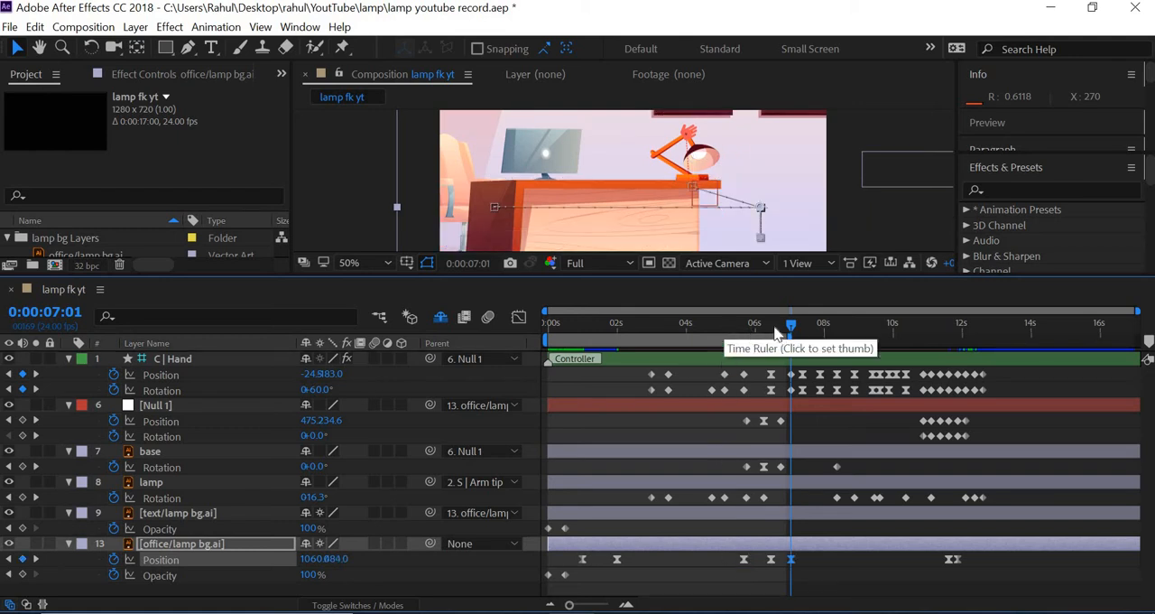
# Add a position keyframe to the office background layer at the hand keyframe at 0:00:07:21
pyautogui.moveTo(793, 324); pyautogui.dragTo(841, 330)
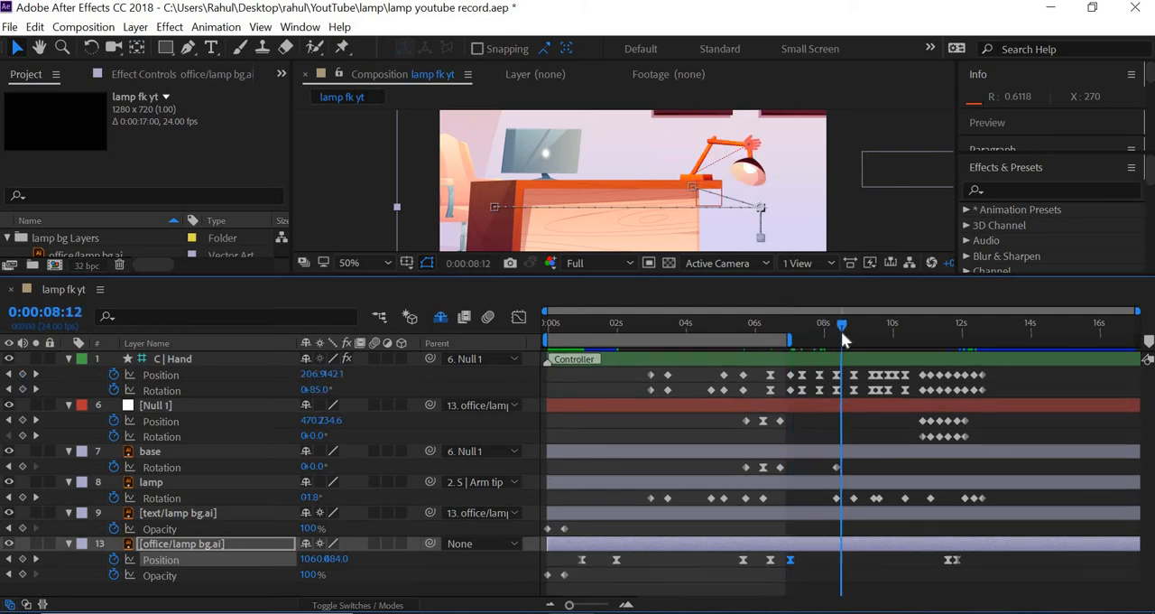
pyautogui.click(10, 374)
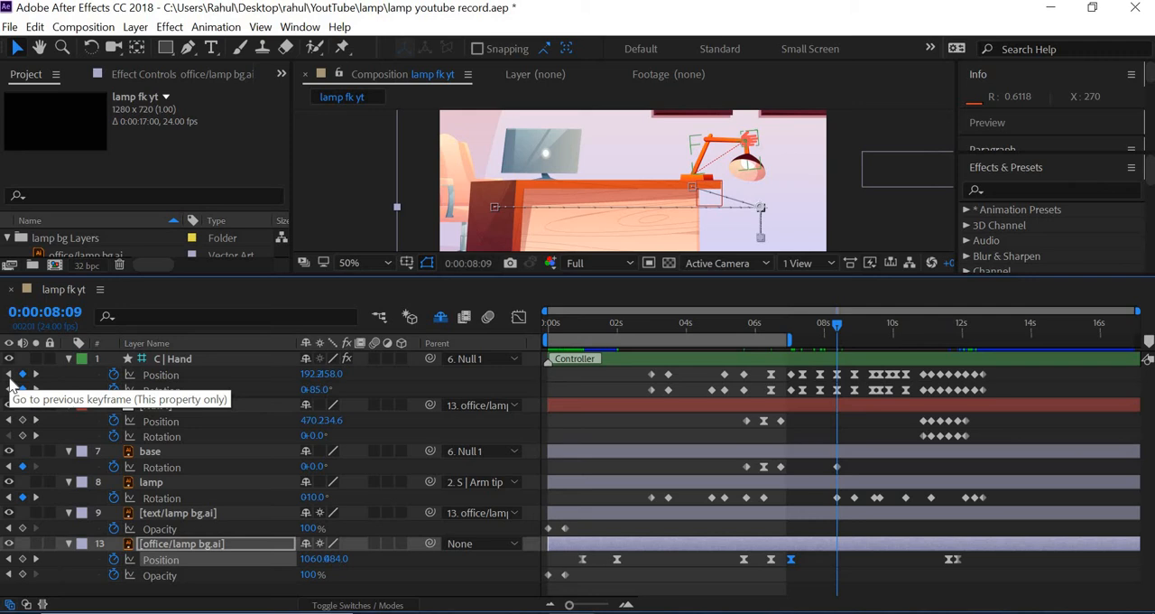
pyautogui.click(9, 375)
pyautogui.click(22, 559)
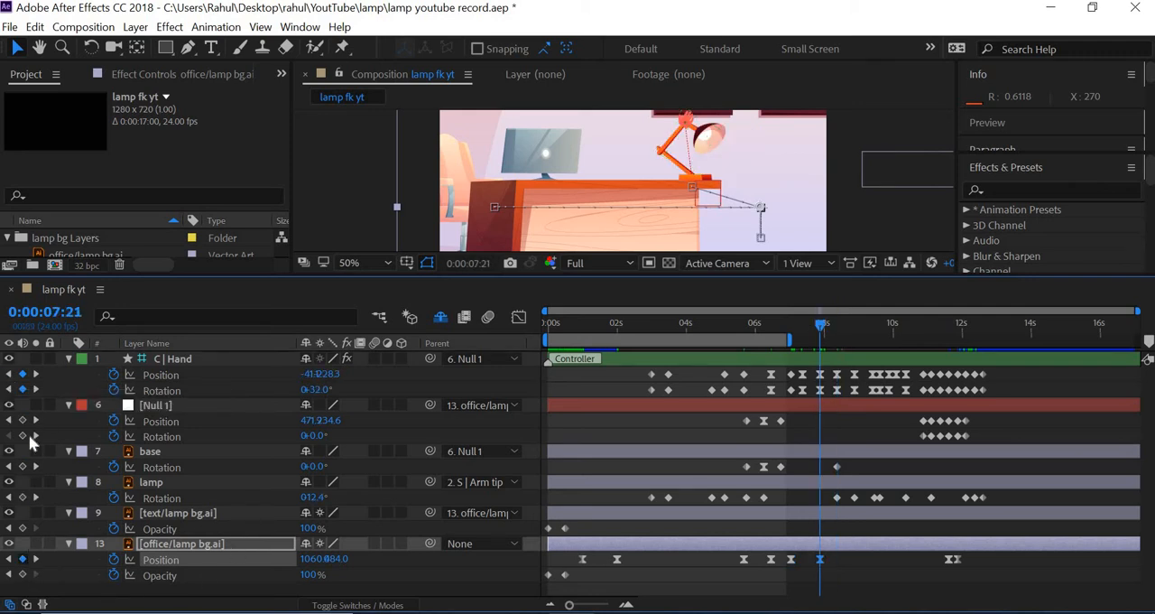
# At the hand keyframe at 0:00:08:09, move the office background up by 80 pixels
pyautogui.click(36, 375)
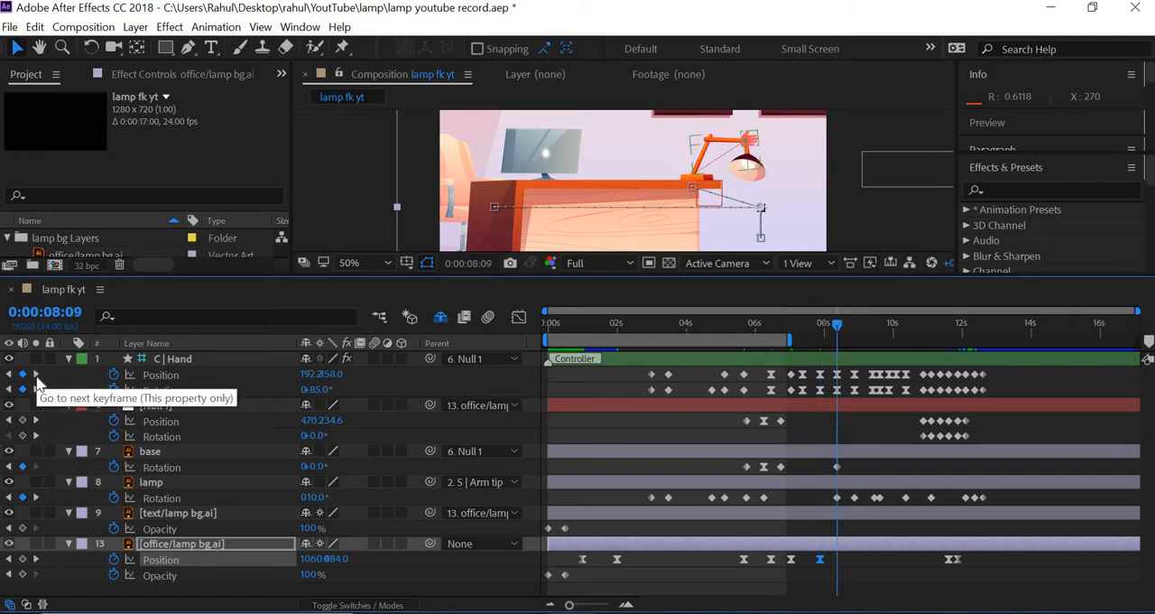
pyautogui.hotkey('shift', 'Down')
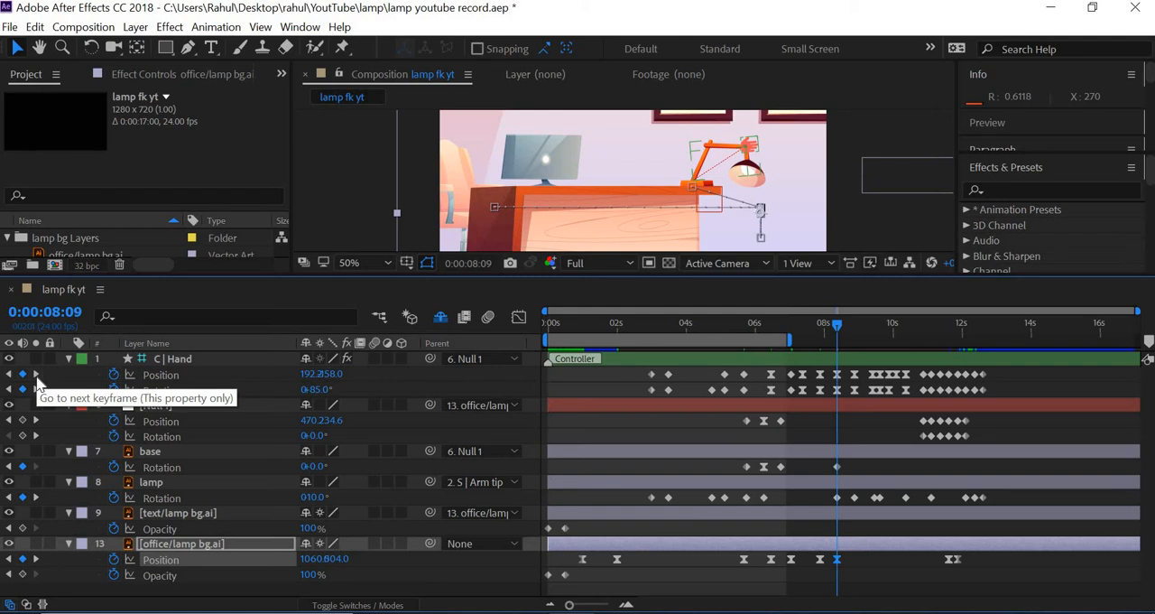
pyautogui.hotkey('shift', 'Up')
pyautogui.hotkey('shift', 'Up')
pyautogui.hotkey('shift', 'Up')
pyautogui.hotkey('shift', 'Up')
pyautogui.hotkey('shift', 'Up')
pyautogui.hotkey('shift', 'Up')
pyautogui.hotkey('shift', 'Up')
pyautogui.hotkey('shift', 'Up')
pyautogui.hotkey('shift', 'Up')
pyautogui.hotkey('shift', 'Up')
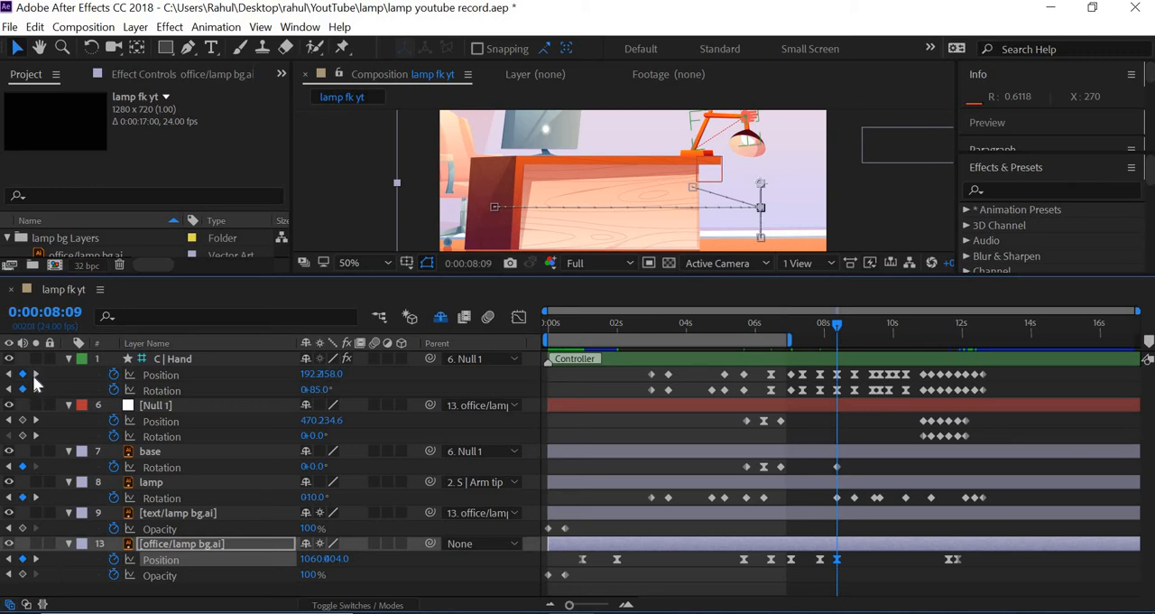
# At the hand keyframe at 0:00:08:21, move the office background right to an X position of 1120
pyautogui.click(35, 374)
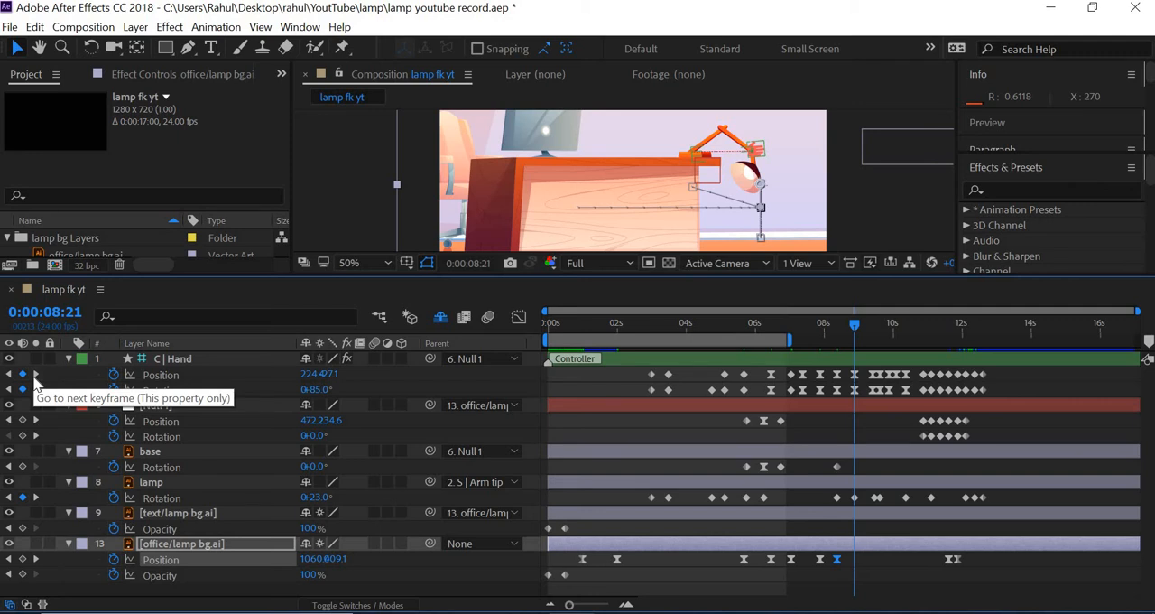
pyautogui.hotkey('shift', 'Left')
pyautogui.hotkey('shift', 'Right')
pyautogui.hotkey('shift', 'Right')
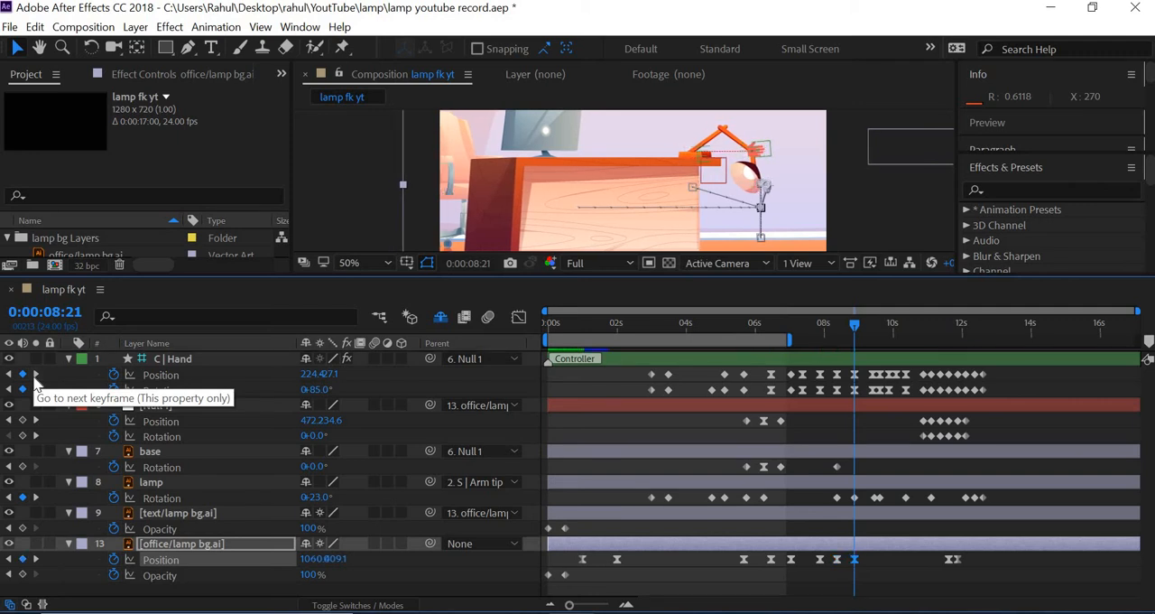
pyautogui.hotkey('shift', 'Right')
pyautogui.hotkey('shift', 'Right')
pyautogui.hotkey('shift', 'Right')
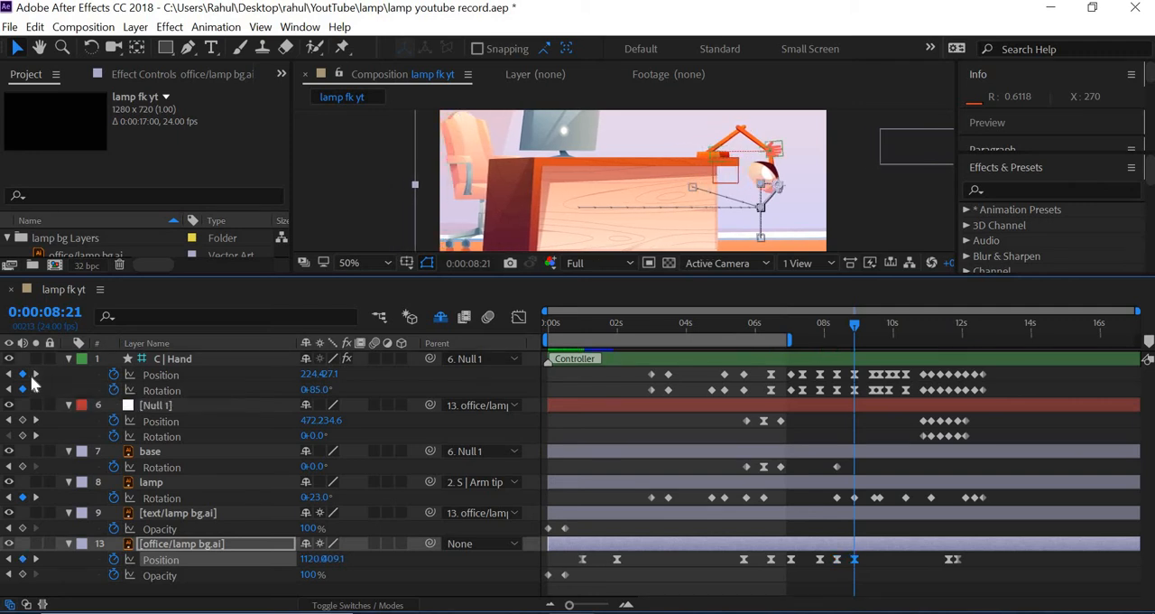
# At the hand keyframe at 0:00:09:10, move the office background left to an X position of about 953
pyautogui.click(35, 375)
pyautogui.hotkey('shift', 'Left')
pyautogui.hotkey('shift', 'Left')
pyautogui.hotkey('shift', 'Left')
pyautogui.hotkey('shift', 'Left')
pyautogui.hotkey('shift', 'Left')
pyautogui.hotkey('shift', 'Left')
pyautogui.hotkey('shift', 'Left')
pyautogui.hotkey('shift', 'Left')
pyautogui.hotkey('shift', 'Left')
pyautogui.hotkey('shift', 'Left')
pyautogui.hotkey('shift', 'Left')
pyautogui.hotkey('shift', 'Left')
pyautogui.hotkey('shift', 'Left')
pyautogui.hotkey('shift', 'Left')
pyautogui.hotkey('shift', 'Left')
pyautogui.hotkey('shift', 'Left')
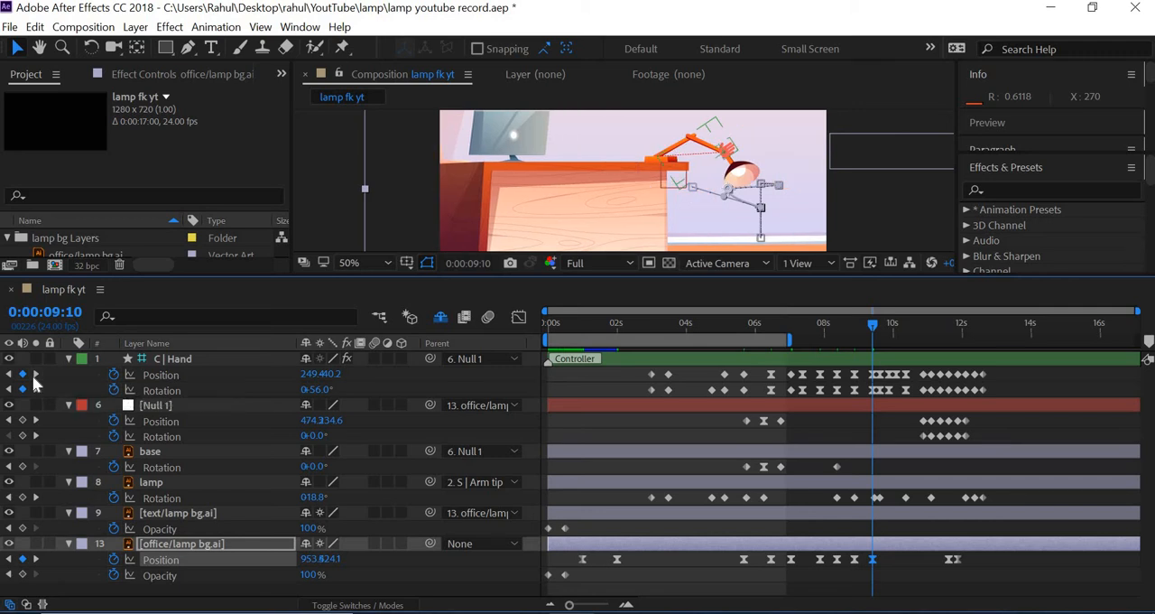
# At the hand keyframe at 0:00:09:15, move the office background left to an X position of about 913
pyautogui.click(34, 377)
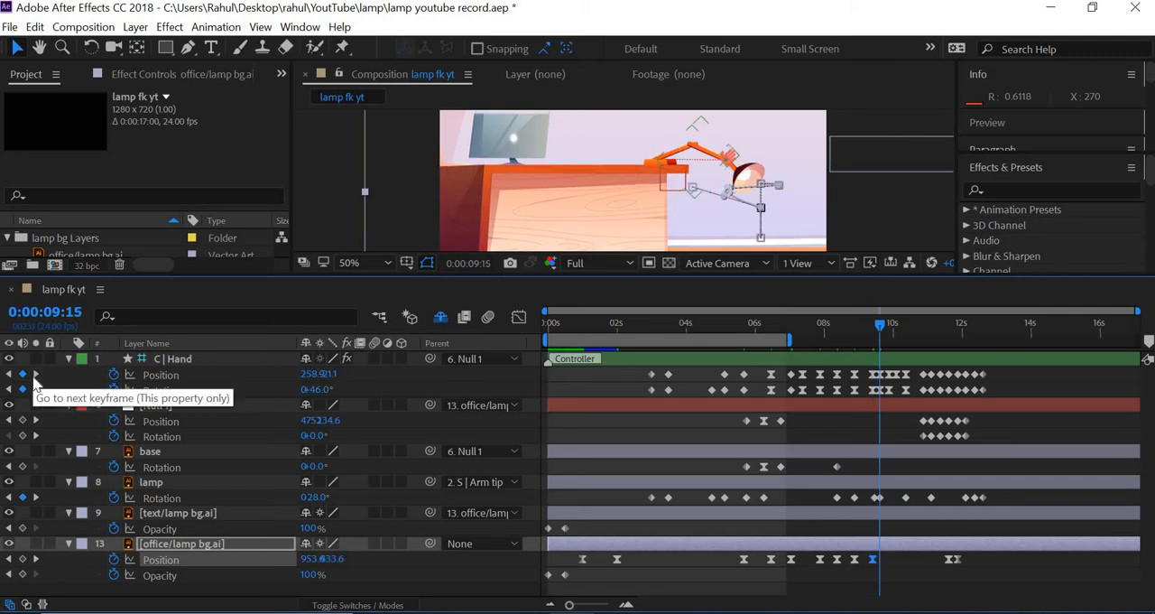
pyautogui.hotkey('shift', 'Left')
pyautogui.hotkey('shift', 'Left')
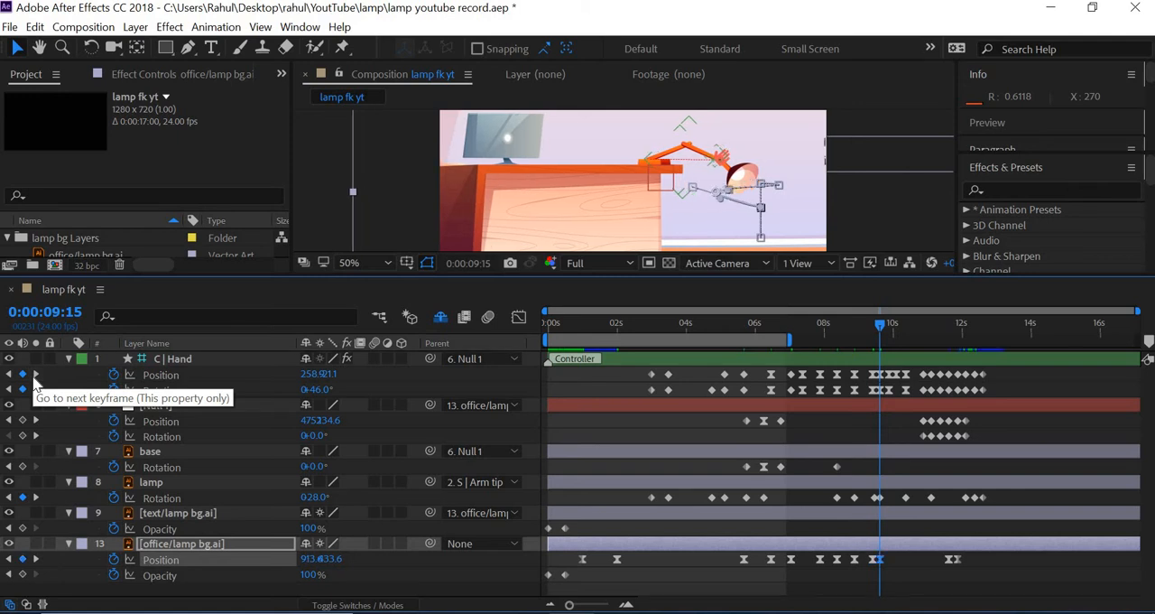
# Copy the office background's position keyframe just before 6 seconds and paste it at the hand keyframe at 0:00:10:09
pyautogui.click(34, 377)
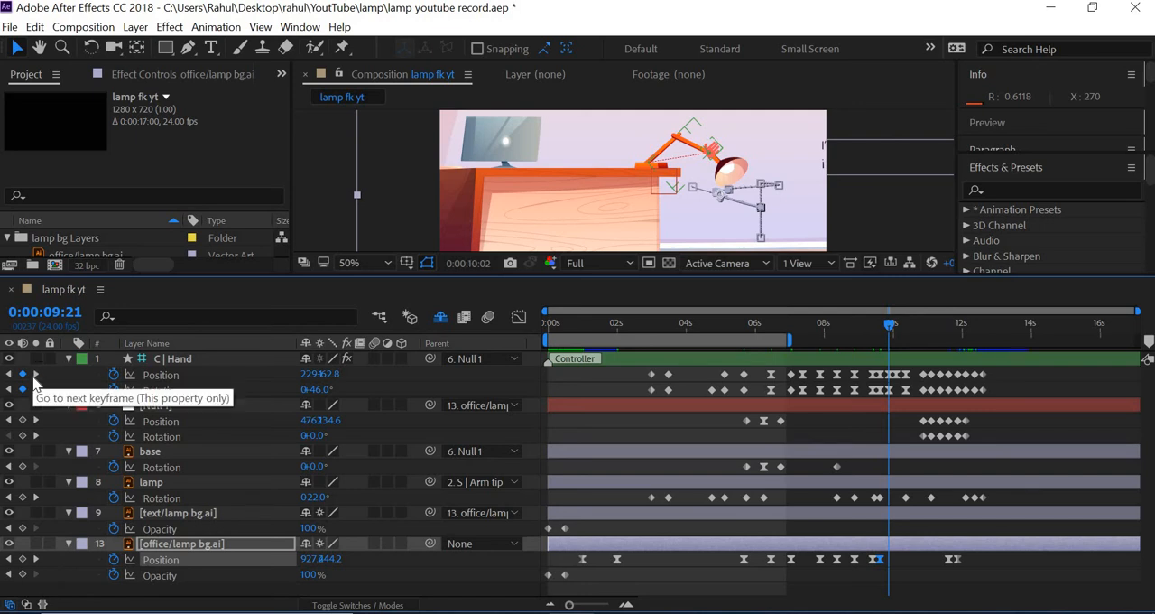
pyautogui.click(34, 376)
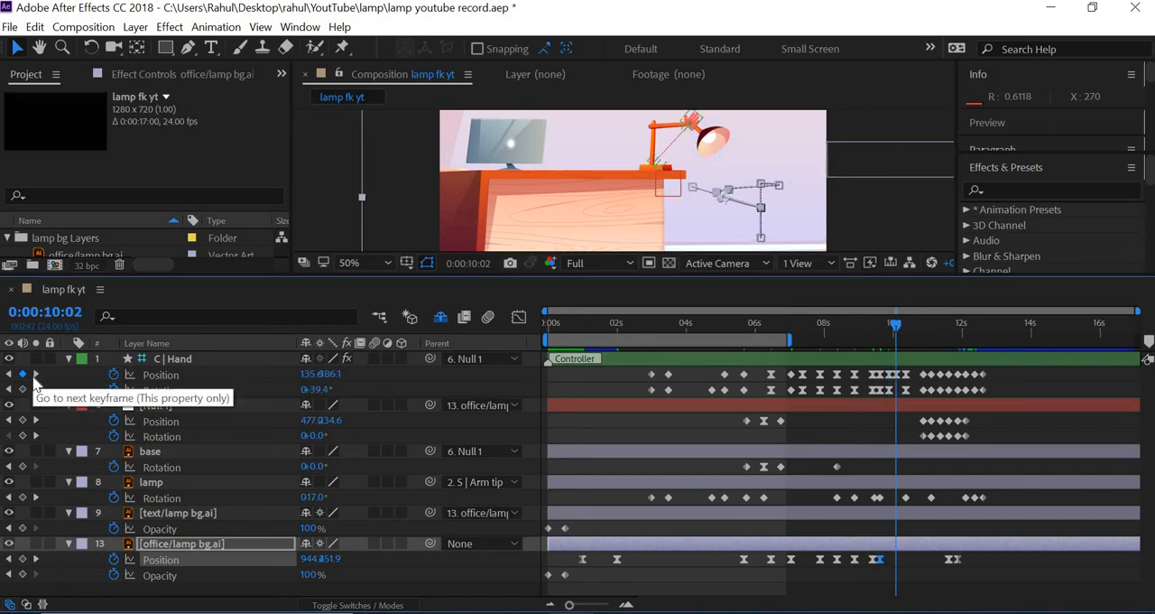
pyautogui.click(34, 376)
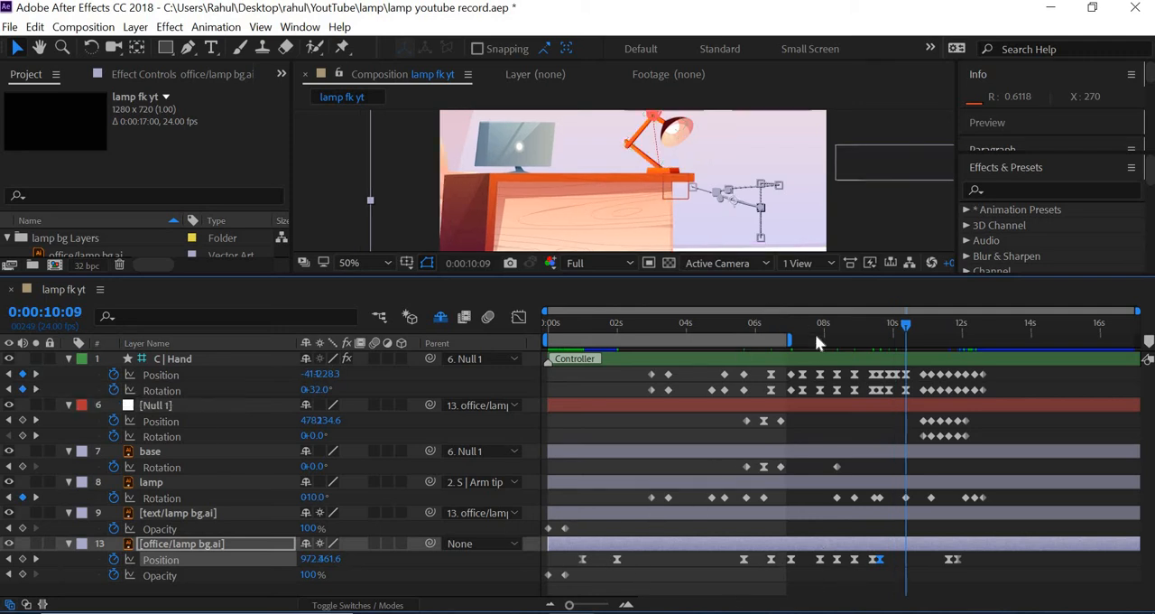
pyautogui.click(744, 560)
pyautogui.hotkey('ctrl', 'c')
pyautogui.hotkey('ctrl', 'v')
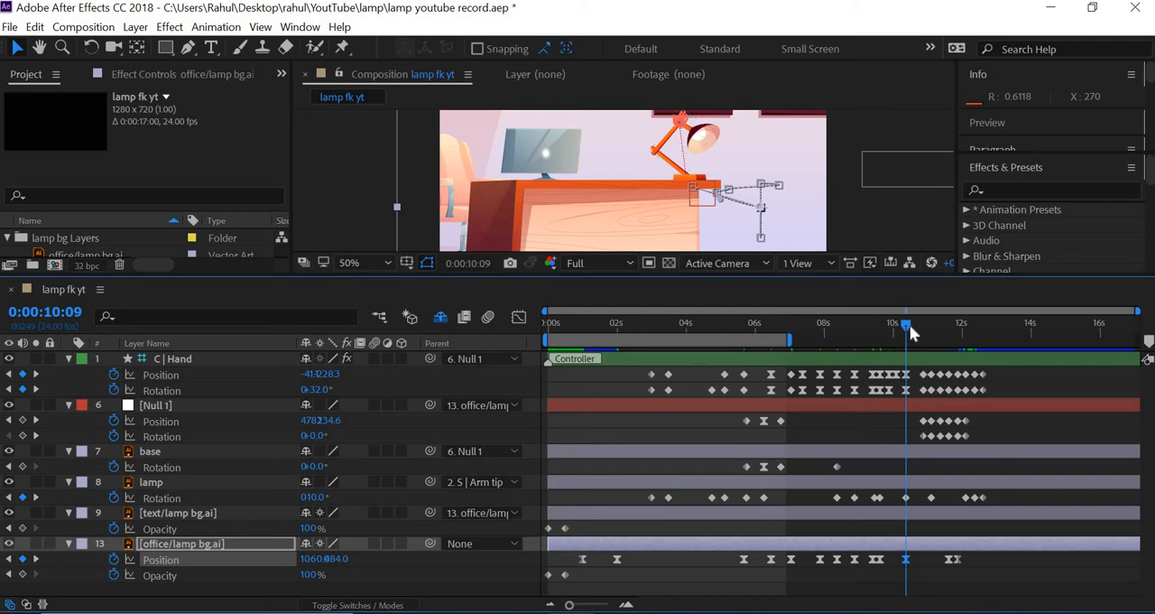
# At the hand keyframe at 0:00:11:03, move the office background left to an X position of 860
pyautogui.press('space')
pyautogui.moveTo(942, 324); pyautogui.dragTo(932, 325)
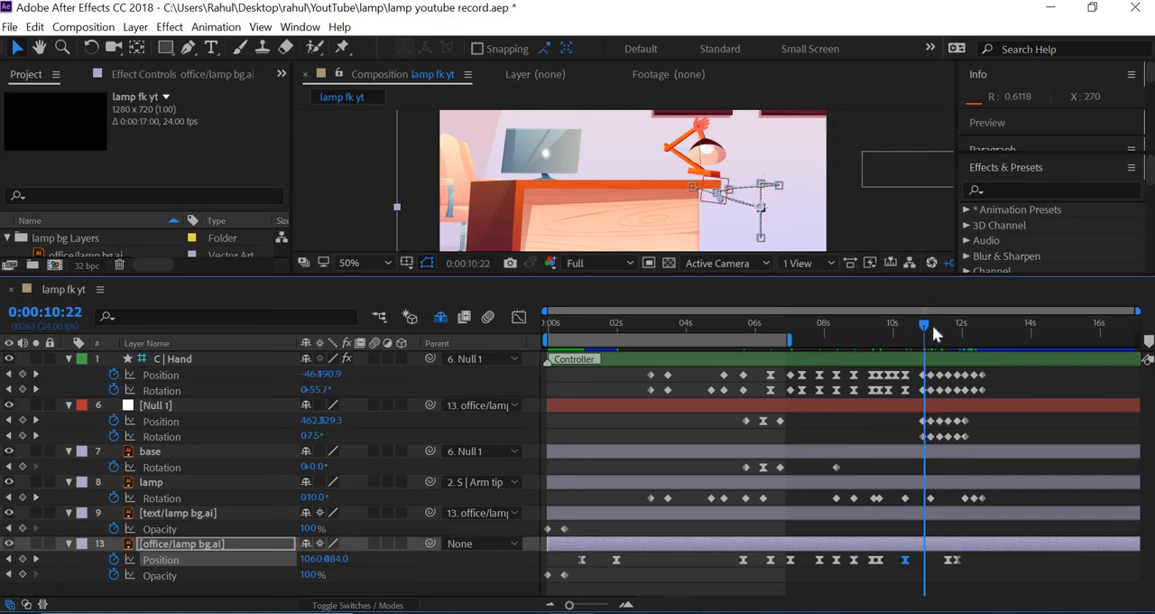
pyautogui.click(9, 376)
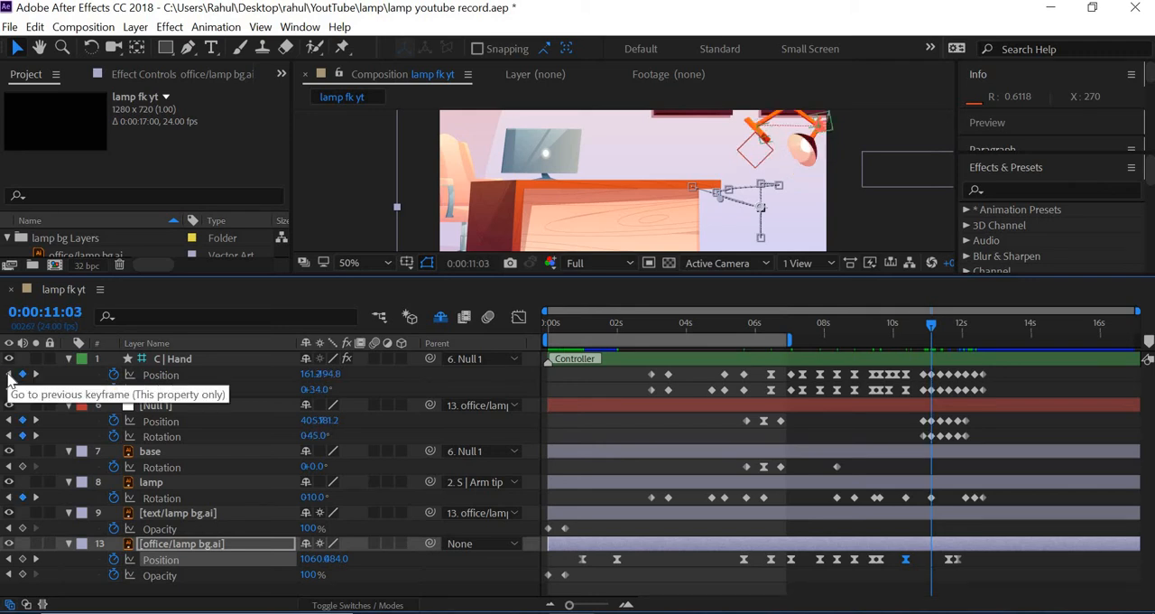
pyautogui.click(9, 376)
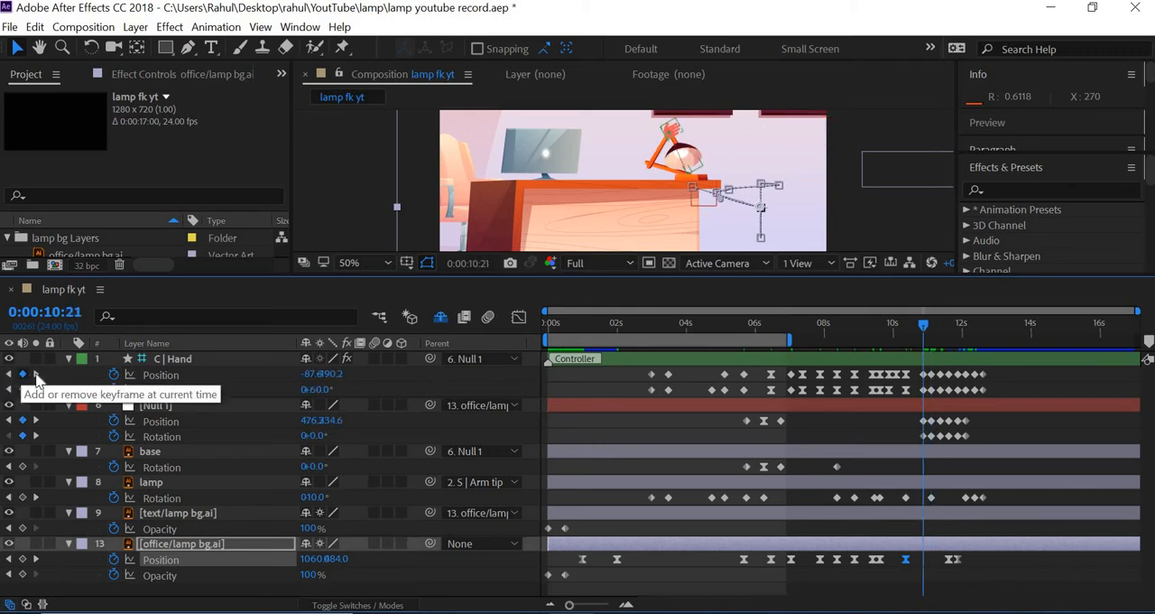
pyautogui.click(36, 376)
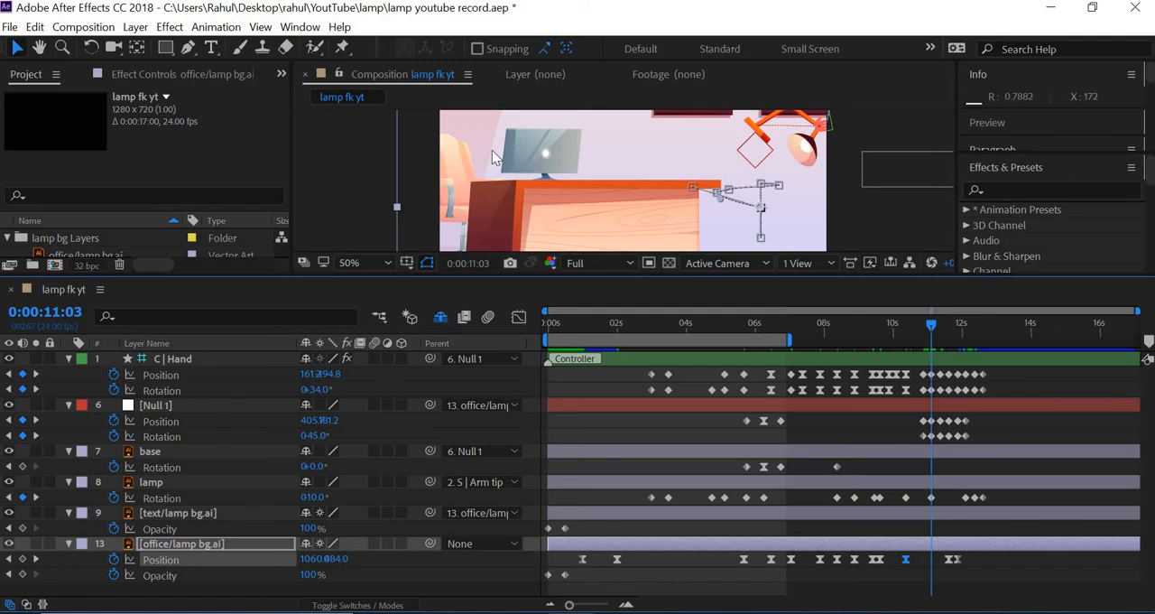
pyautogui.hotkey('shift', 'Right')
pyautogui.hotkey('shift', 'Right')
pyautogui.hotkey('shift', 'Right')
pyautogui.hotkey('shift', 'Right')
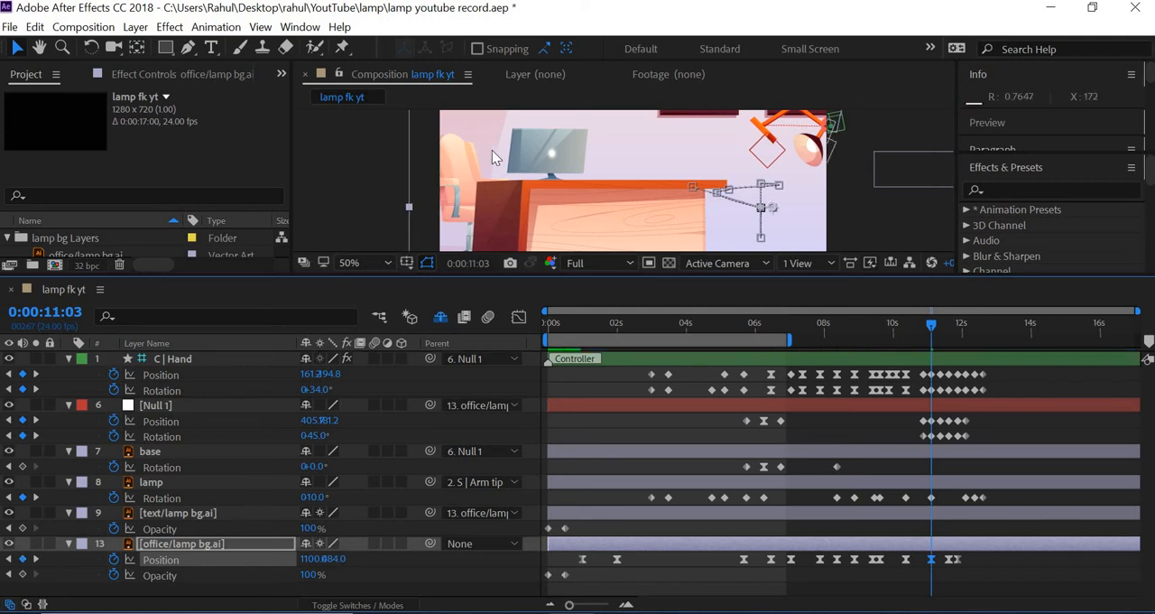
pyautogui.hotkey('shift', 'Left')
pyautogui.hotkey('shift', 'Left')
pyautogui.hotkey('shift', 'Left')
pyautogui.hotkey('shift', 'Left')
pyautogui.hotkey('shift', 'Left')
pyautogui.hotkey('shift', 'Left')
pyautogui.hotkey('shift', 'Left')
pyautogui.hotkey('shift', 'Left')
pyautogui.hotkey('shift', 'Left')
pyautogui.hotkey('shift', 'Left')
pyautogui.hotkey('shift', 'Left')
pyautogui.hotkey('shift', 'Left')
pyautogui.hotkey('shift', 'Left')
pyautogui.hotkey('shift', 'Left')
pyautogui.hotkey('shift', 'Left')
pyautogui.hotkey('shift', 'Left')
pyautogui.hotkey('shift', 'Left')
pyautogui.hotkey('shift', 'Left')
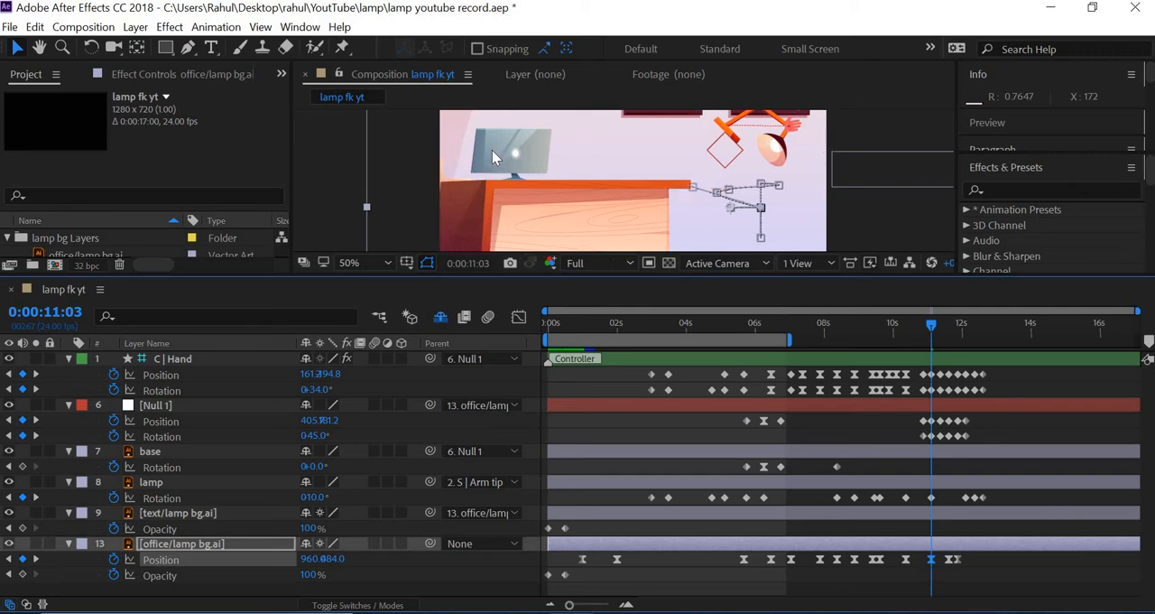
pyautogui.hotkey('shift', 'Left')
pyautogui.hotkey('shift', 'Left')
pyautogui.hotkey('shift', 'Left')
pyautogui.hotkey('shift', 'Left')
pyautogui.hotkey('shift', 'Left')
pyautogui.hotkey('shift', 'Left')
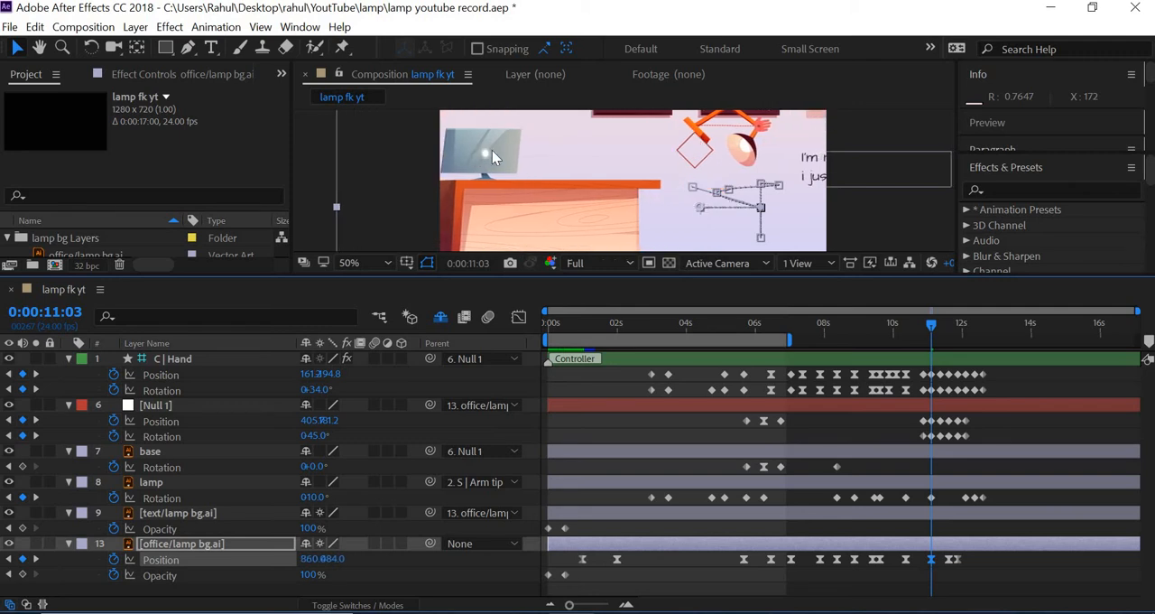
# Move the office background down by about 100 pixels at 0:00:11:03
pyautogui.hotkey('shift', 'Up')
pyautogui.hotkey('shift', 'Down')
pyautogui.hotkey('shift', 'Down')
pyautogui.hotkey('shift', 'Down')
pyautogui.hotkey('shift', 'Down')
pyautogui.hotkey('shift', 'Down')
pyautogui.hotkey('shift', 'Down')
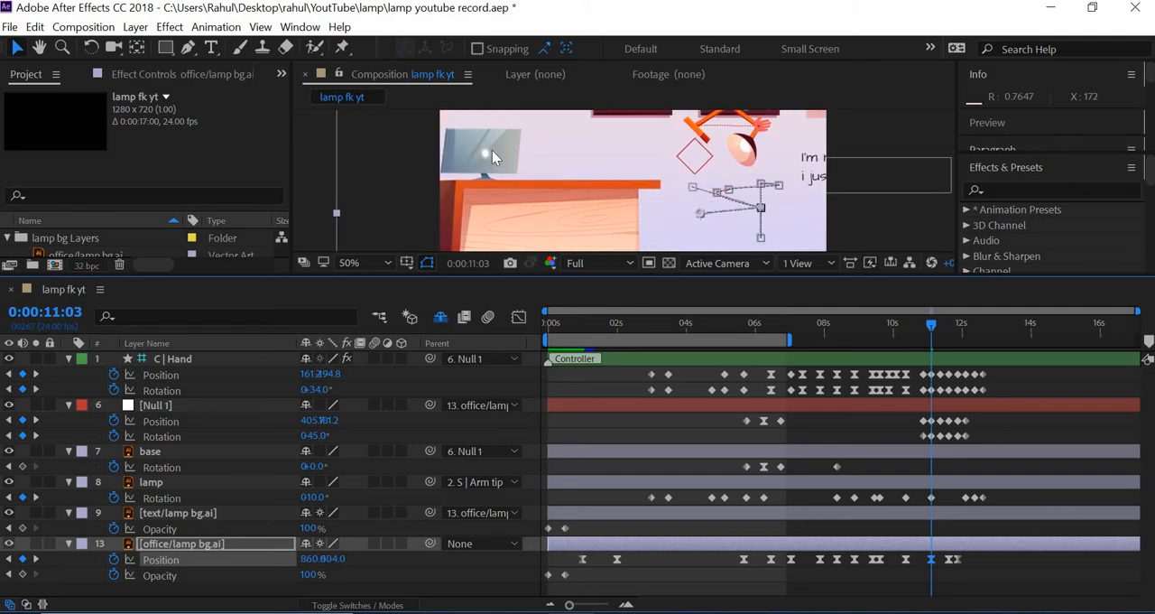
pyautogui.hotkey('shift', 'Down')
pyautogui.hotkey('shift', 'Down')
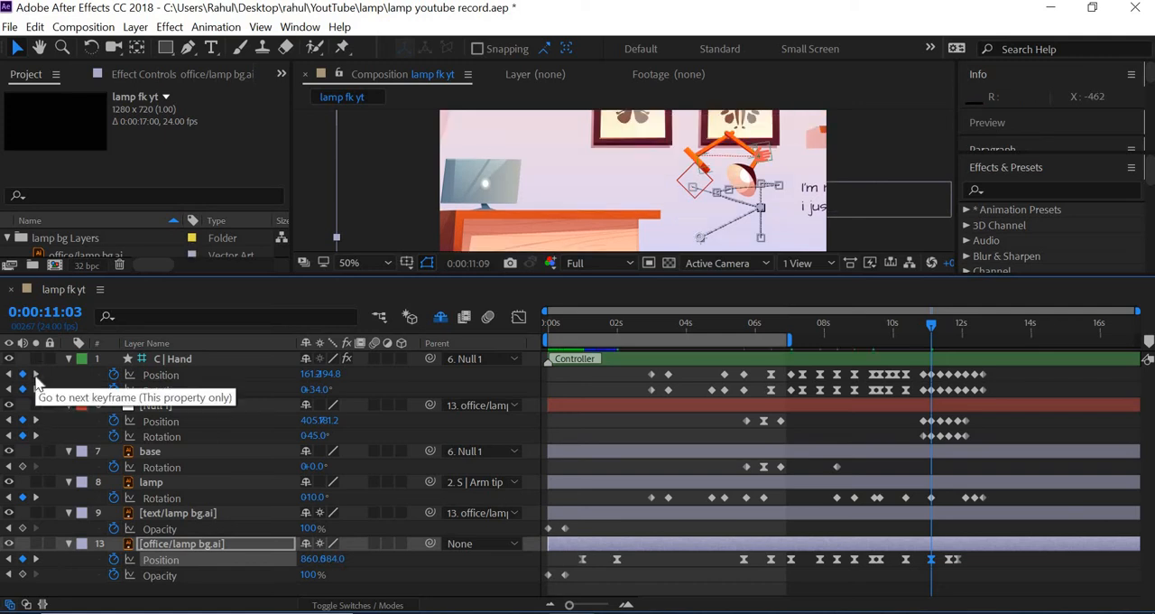
# Delete the office background's last two position keyframes, at 0:00:11:15 and just after it
pyautogui.click(35, 374)
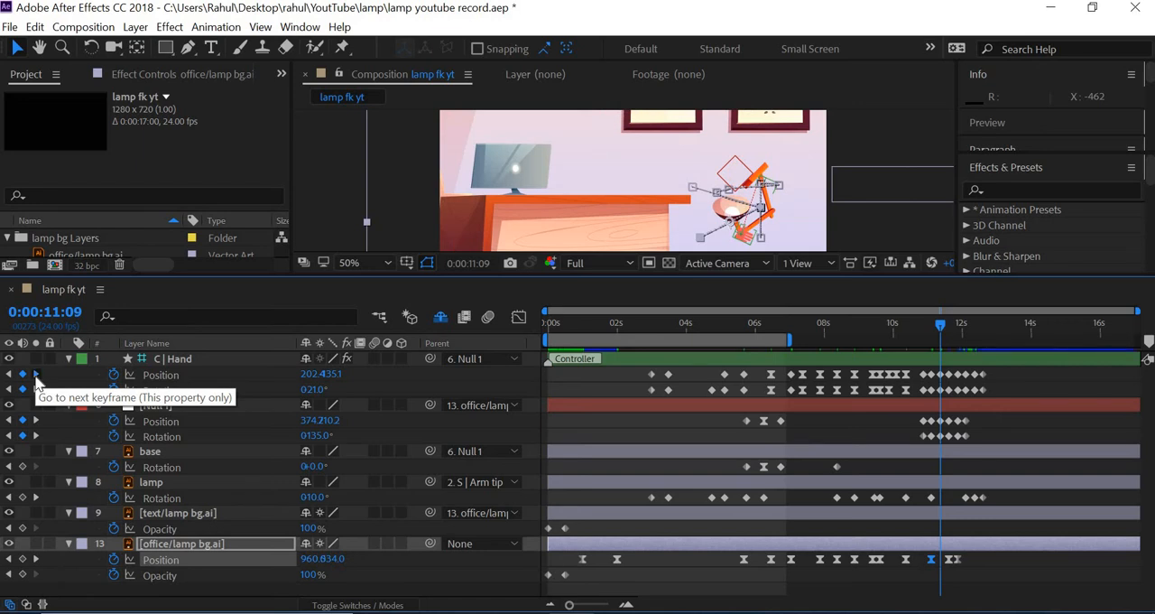
pyautogui.click(35, 374)
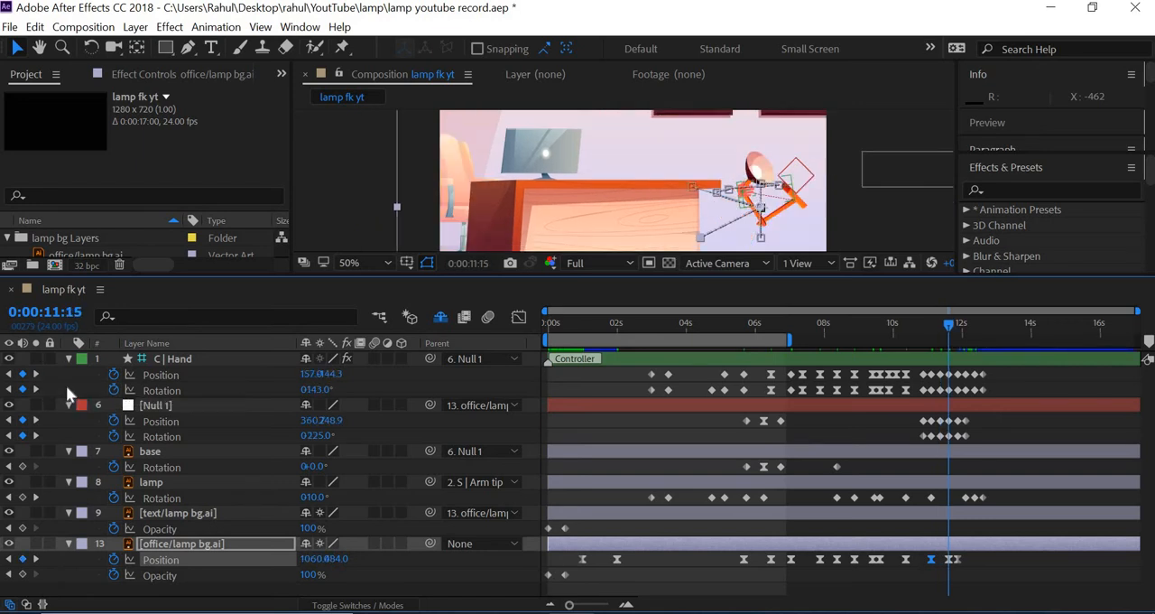
pyautogui.moveTo(967, 555); pyautogui.dragTo(942, 563)
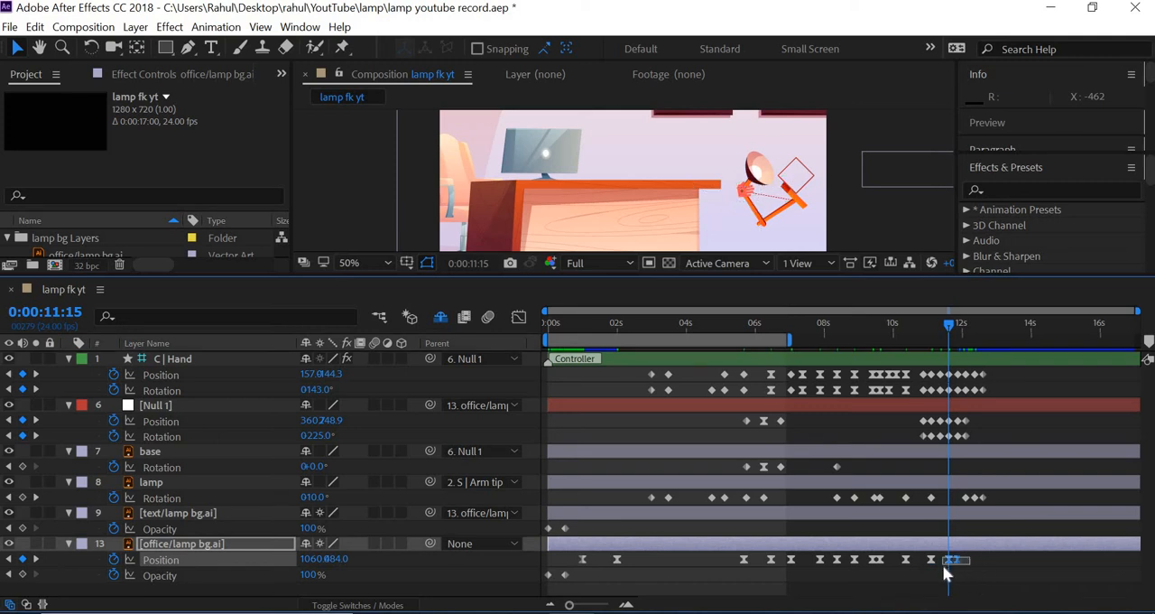
pyautogui.press('Delete')
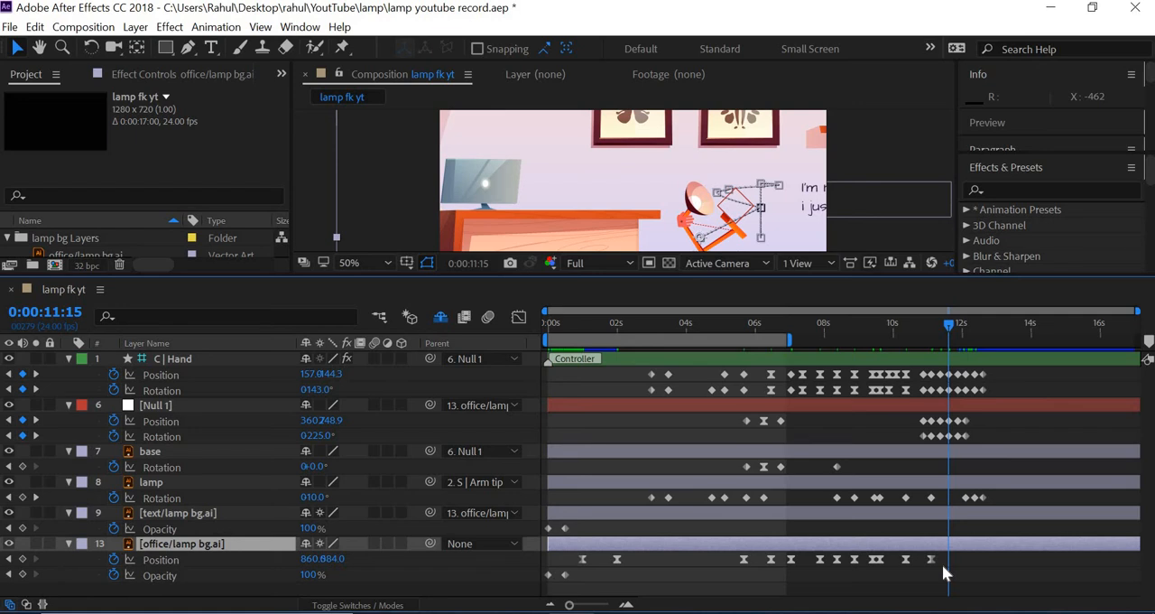
pyautogui.hotkey('ctrl', 'z')
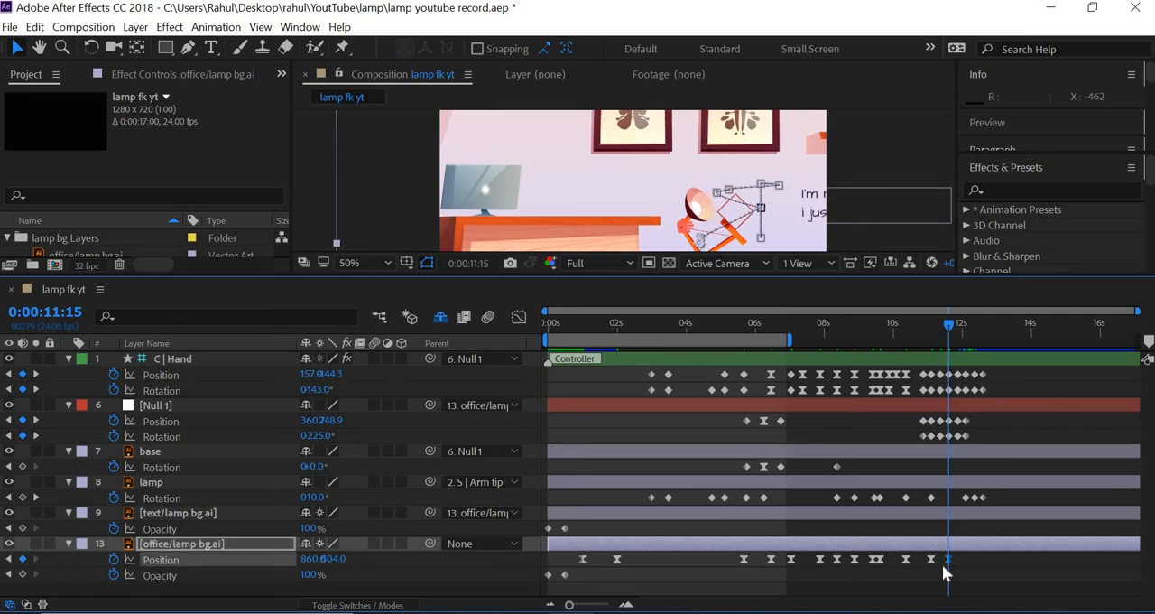
# At the hand keyframe at 0:00:11:15, move the office background up by about 80 pixels
pyautogui.hotkey('shift', 'Down')
pyautogui.hotkey('shift', 'Up')
pyautogui.hotkey('shift', 'Up')
pyautogui.hotkey('shift', 'Up')
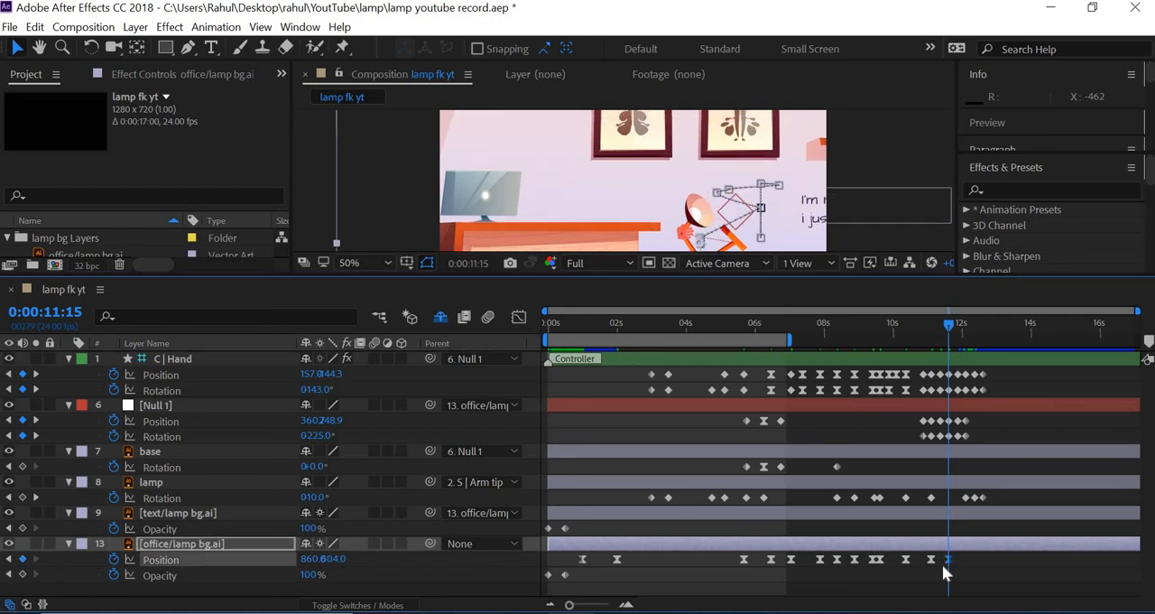
pyautogui.hotkey('shift', 'Up')
pyautogui.hotkey('shift', 'Up')
pyautogui.hotkey('shift', 'Up')
pyautogui.hotkey('shift', 'Up')
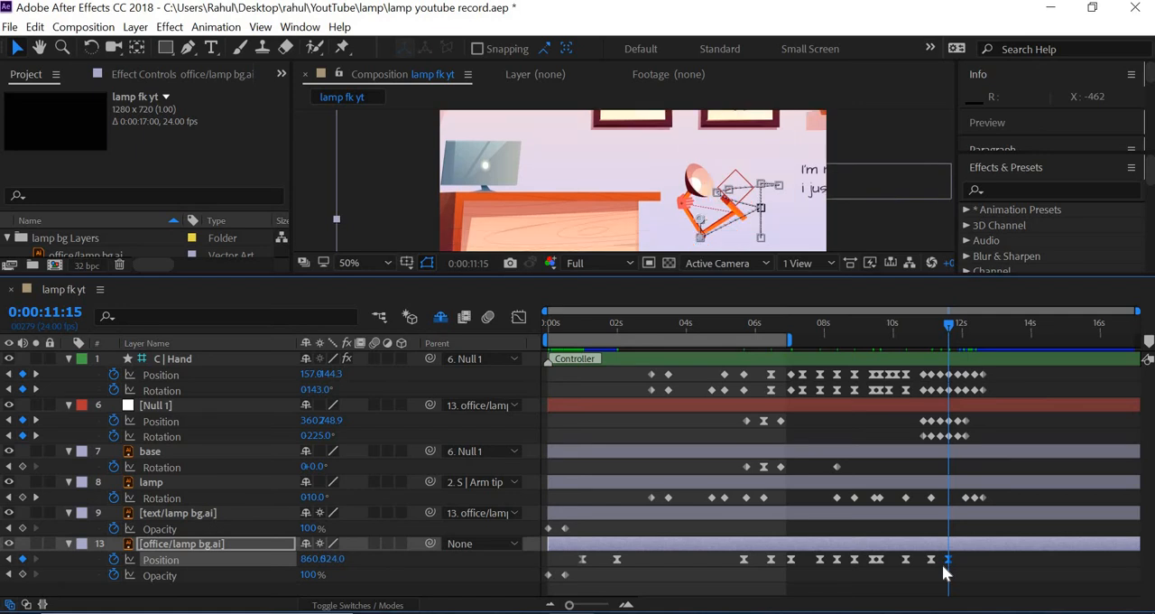
pyautogui.hotkey('shift', 'Up')
pyautogui.hotkey('shift', 'Up')
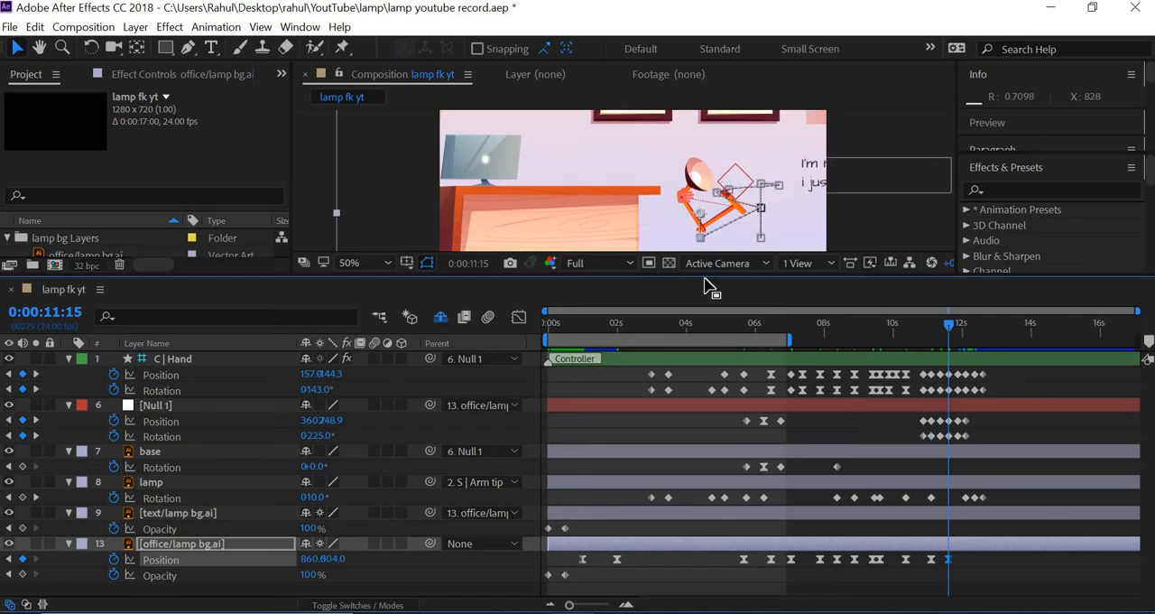
# At the hand keyframe at 0:00:12:03, move the office background left to an X position of 660 and up by about 40 pixels
pyautogui.moveTo(701, 276); pyautogui.dragTo(698, 368)
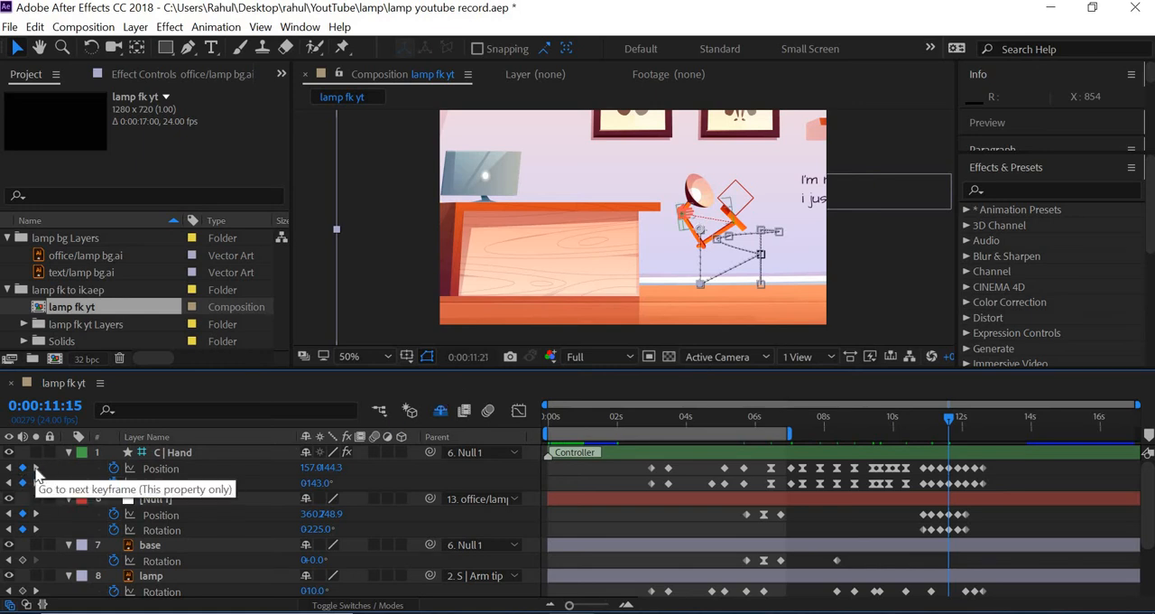
pyautogui.click(35, 468)
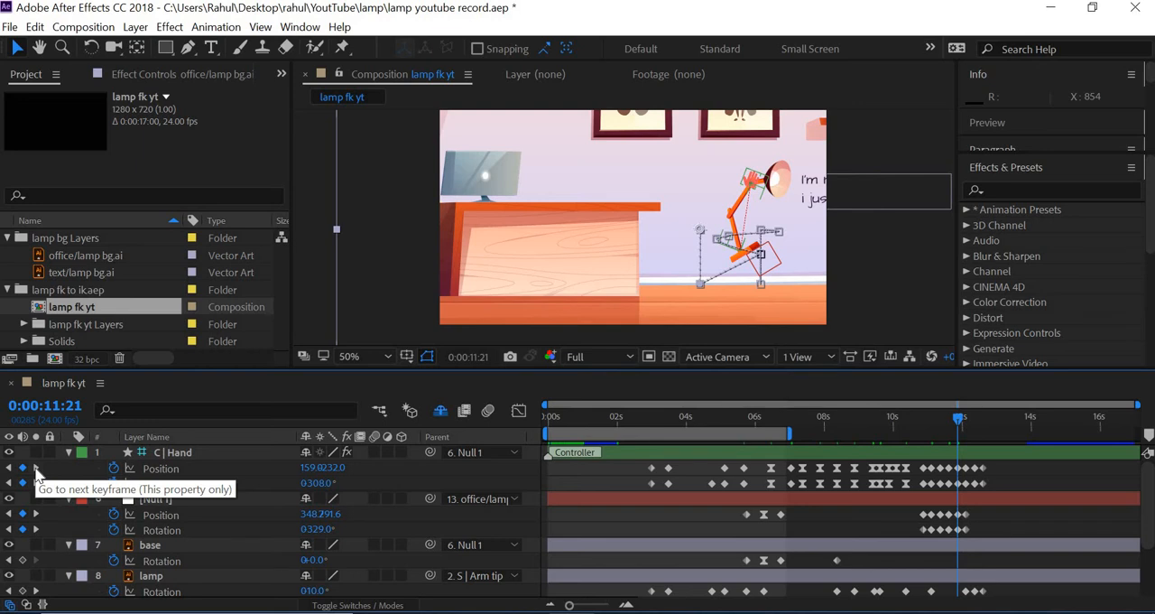
pyautogui.click(35, 468)
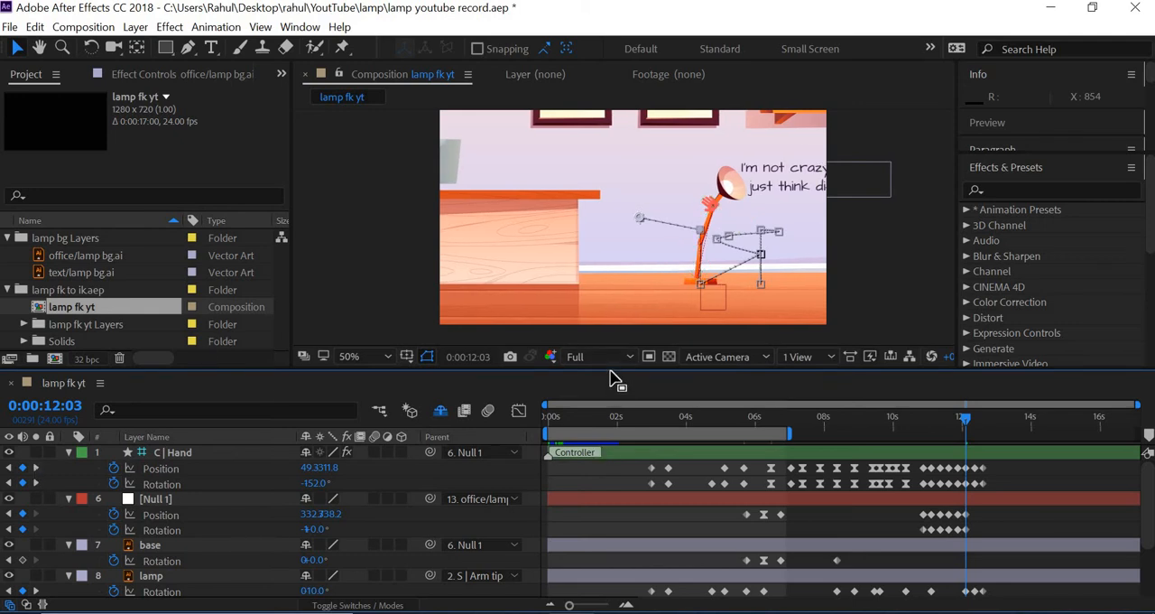
pyautogui.moveTo(608, 369); pyautogui.dragTo(608, 325)
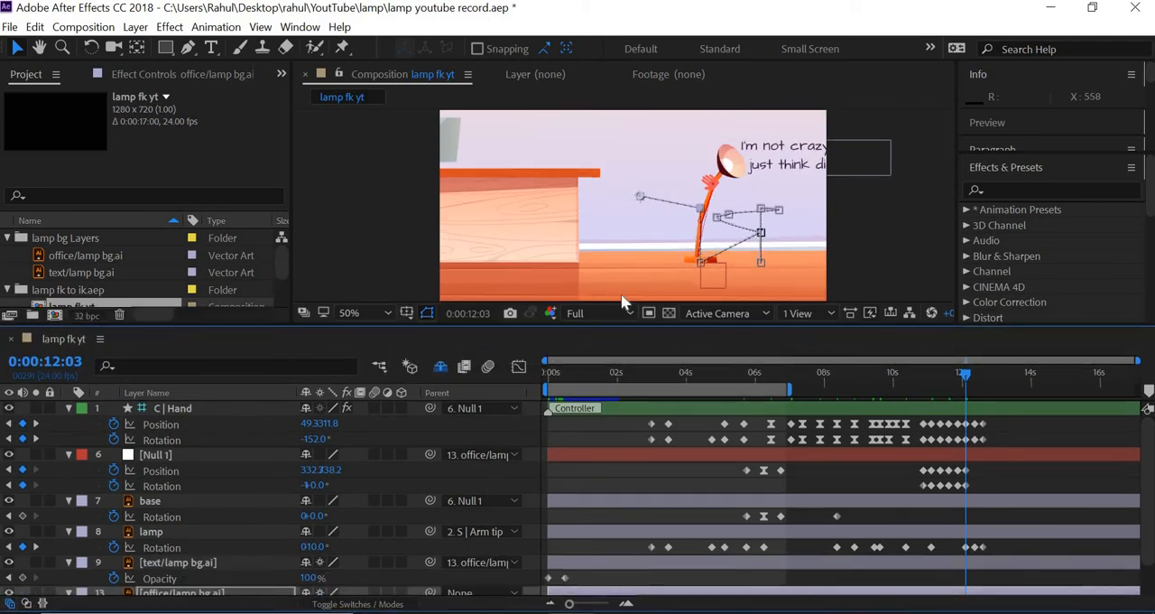
pyautogui.moveTo(621, 326); pyautogui.dragTo(620, 293)
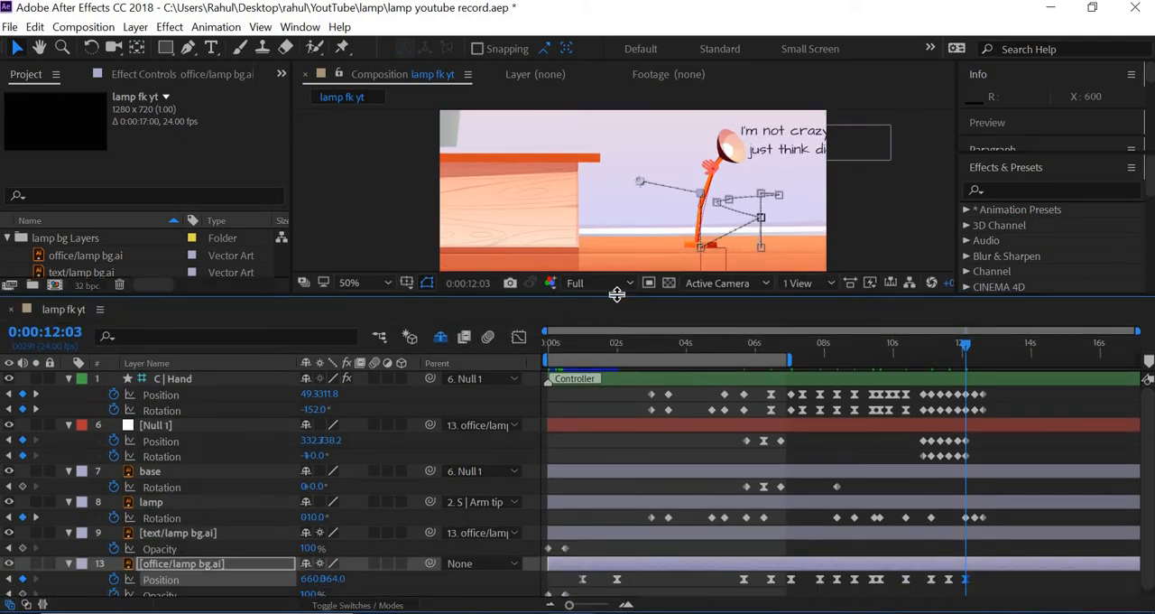
# At the office background's position keyframe at 0:00:11:15, move the layer left to an X position of 800
pyautogui.click(9, 578)
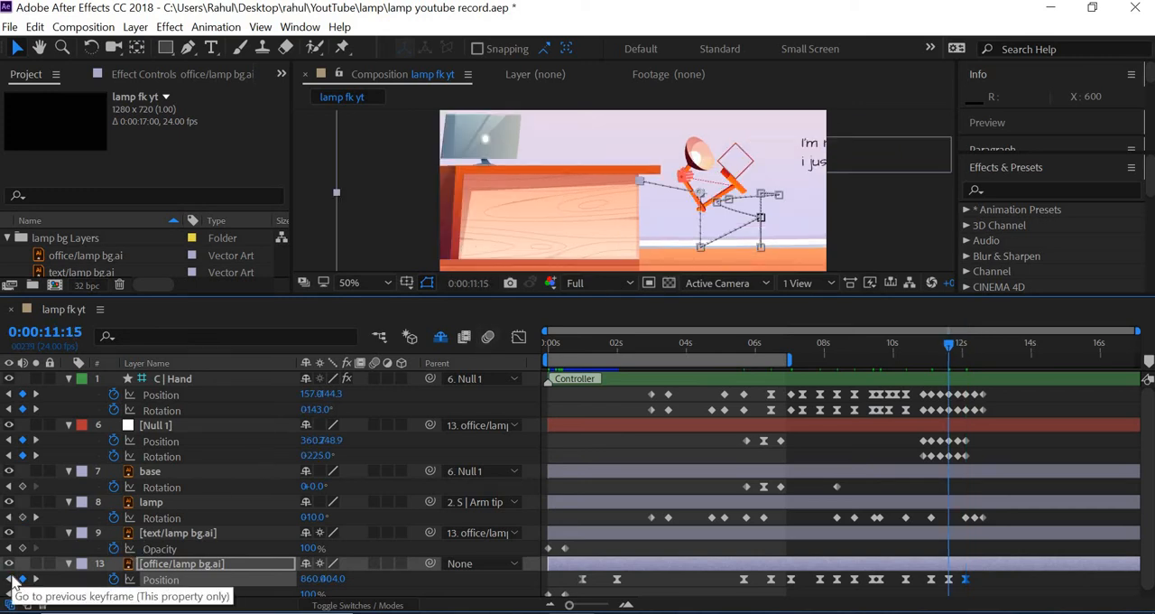
pyautogui.hotkey('shift', 'Left')
pyautogui.hotkey('shift', 'Left')
pyautogui.hotkey('shift', 'Left')
pyautogui.hotkey('shift', 'Left')
pyautogui.hotkey('shift', 'Left')
pyautogui.hotkey('shift', 'Left')
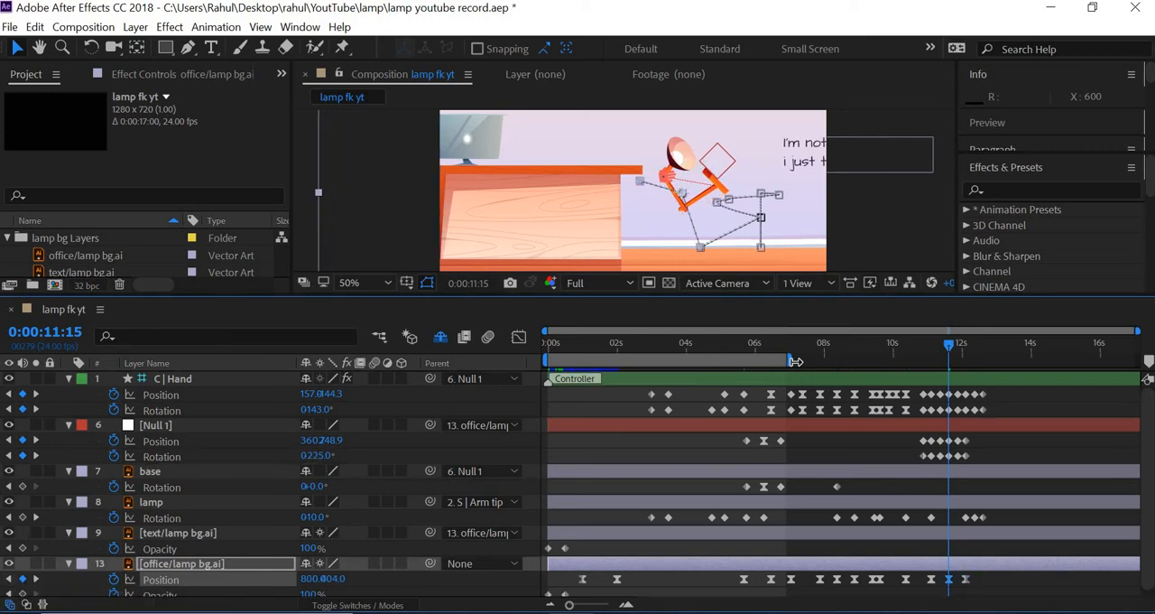
# Extend the work area to just past the last keyframes, preview the animation from the start, and enlarge the composition view
pyautogui.moveTo(939, 380); pyautogui.dragTo(991, 384)
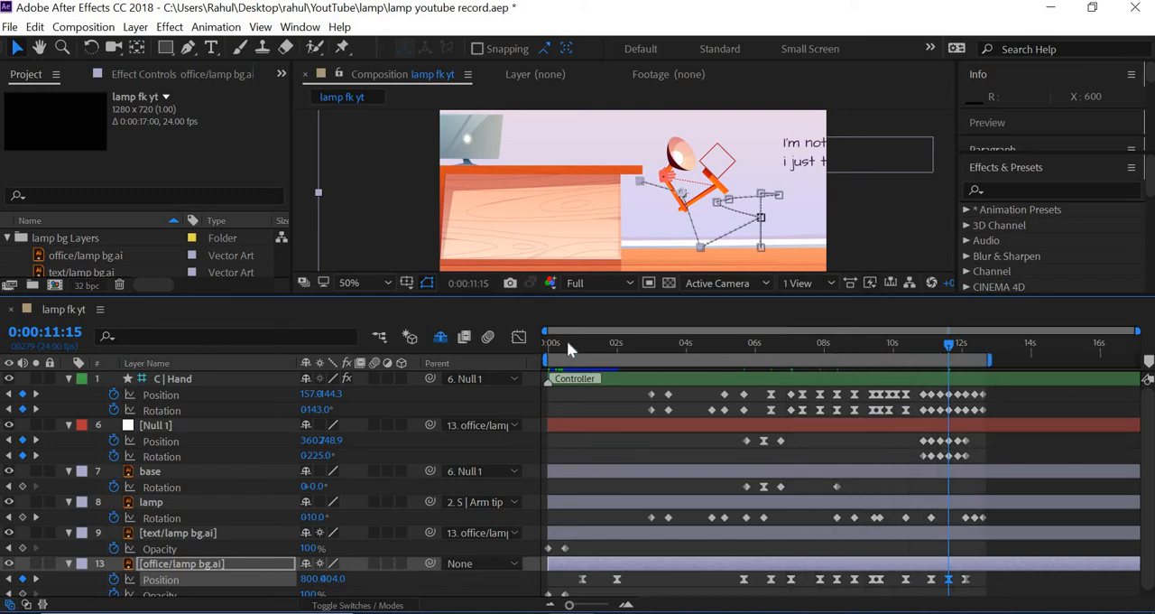
pyautogui.press('Home')
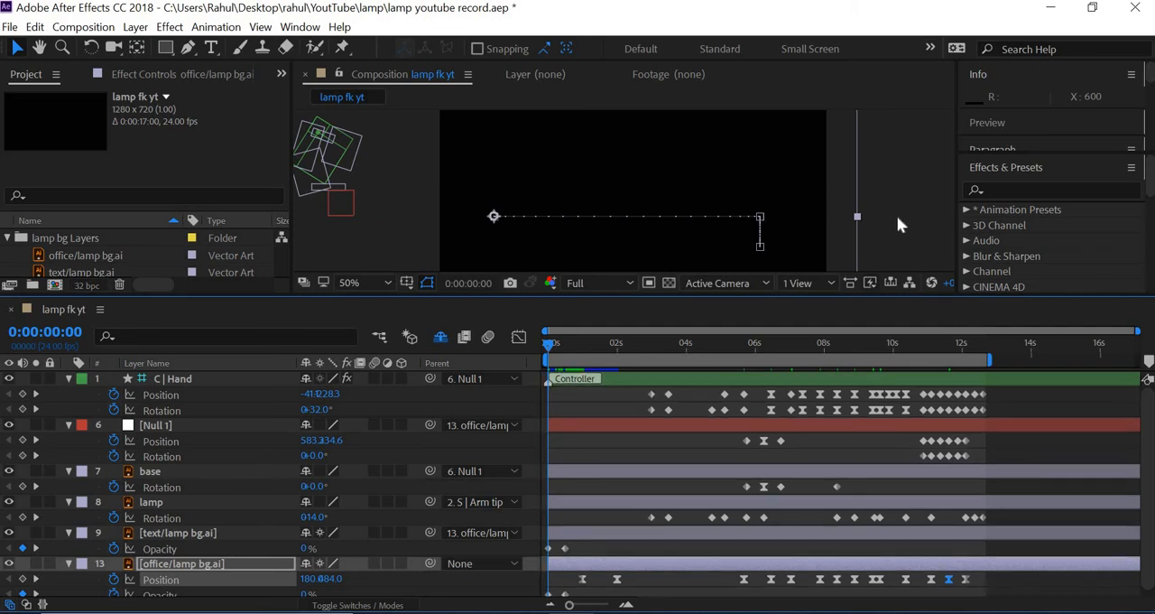
pyautogui.press('space')
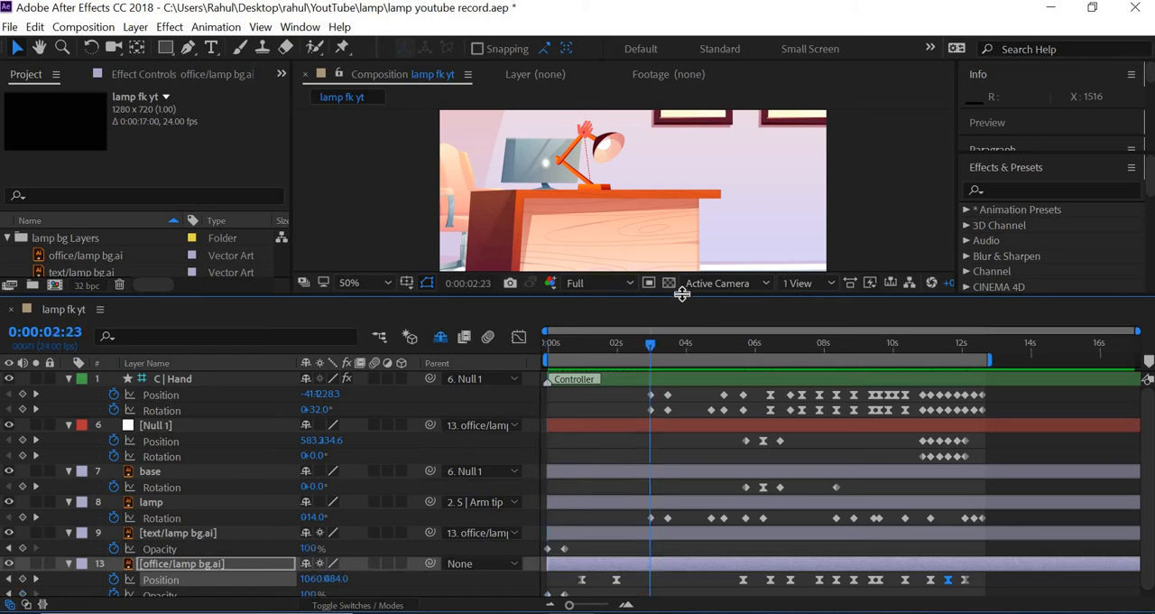
pyautogui.press('space')
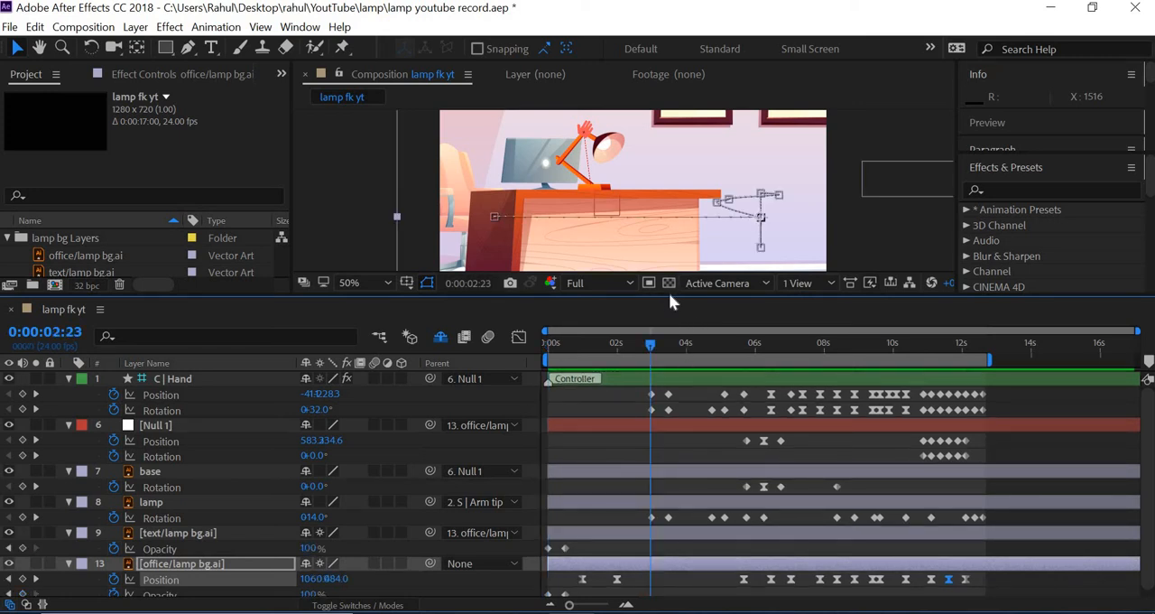
pyautogui.moveTo(669, 294); pyautogui.dragTo(661, 388)
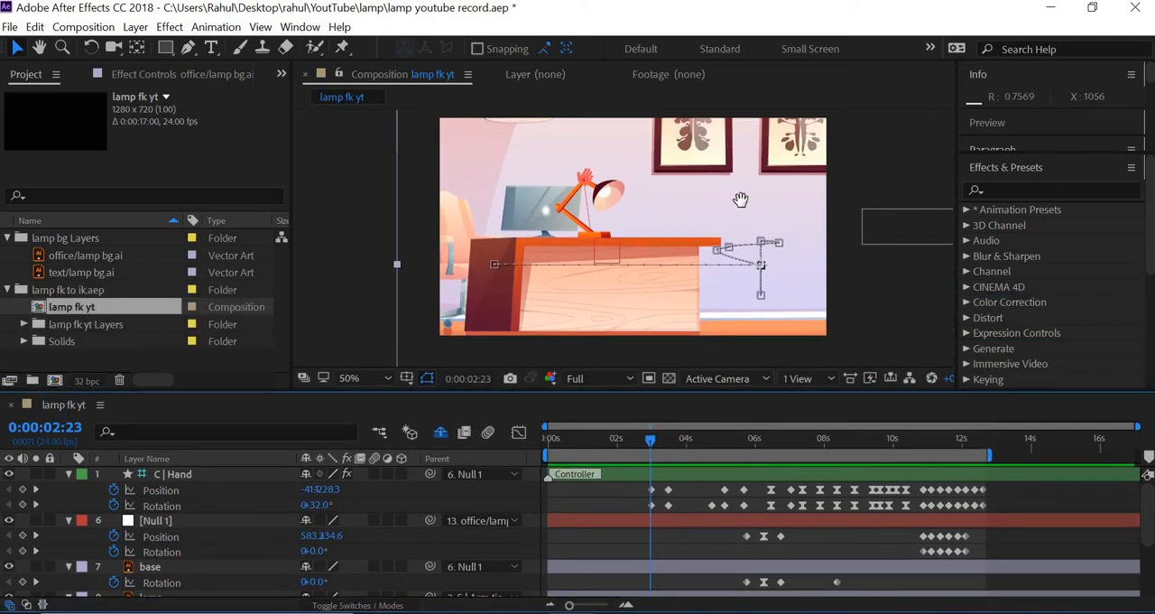
# Recentre the composition view and preview the animation from the start to about 0:00:07:10
pyautogui.moveTo(736, 212); pyautogui.dragTo(725, 230)
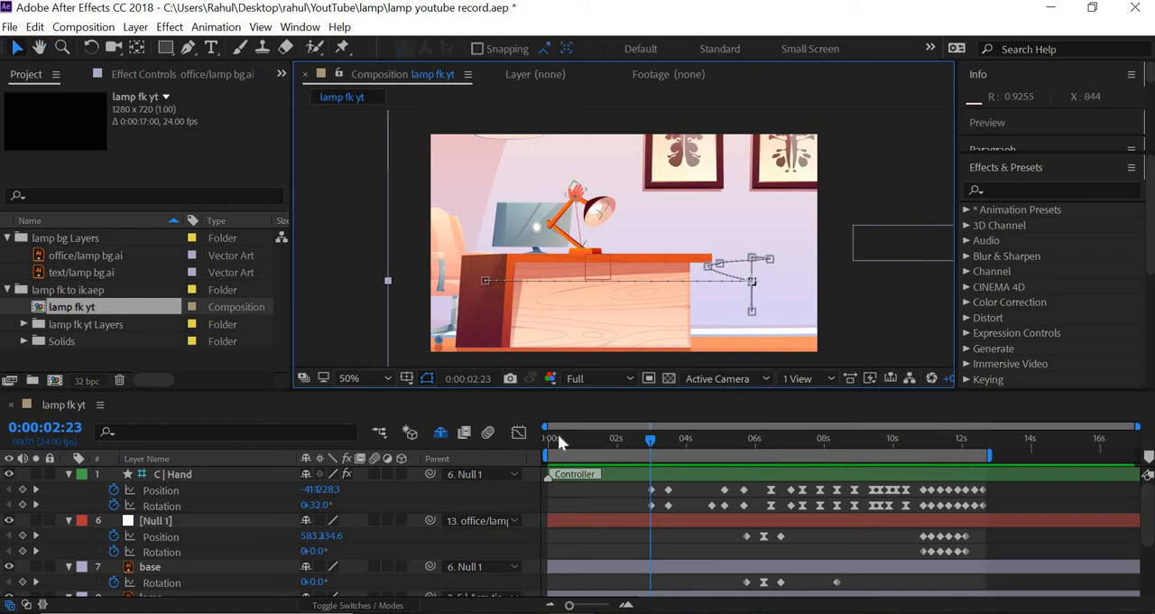
pyautogui.click(443, 427)
pyautogui.press('Home')
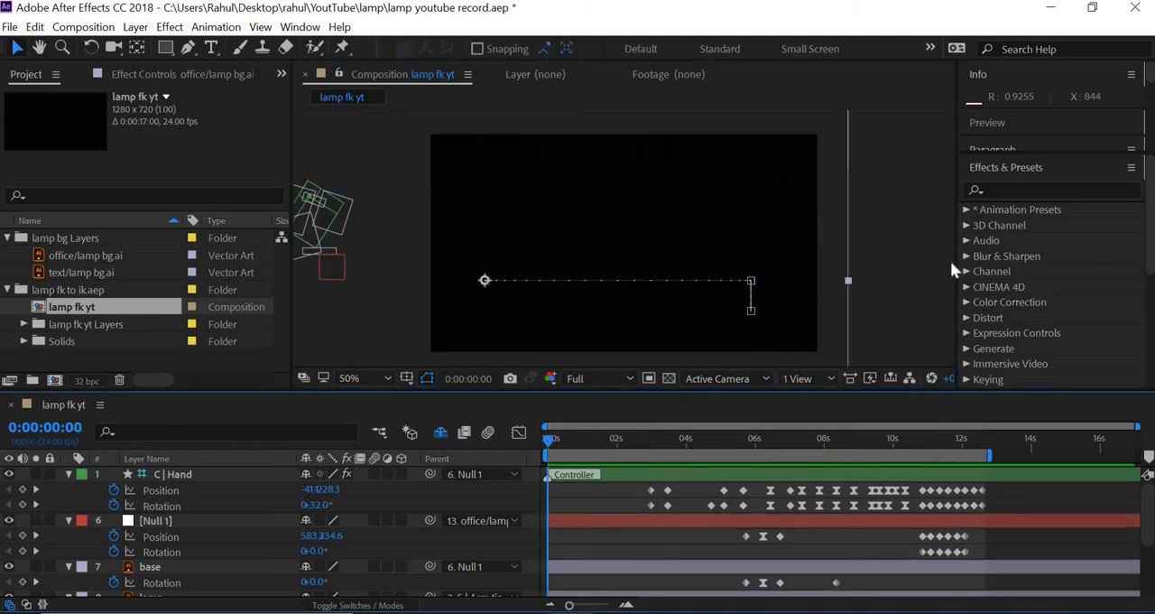
pyautogui.press('space')
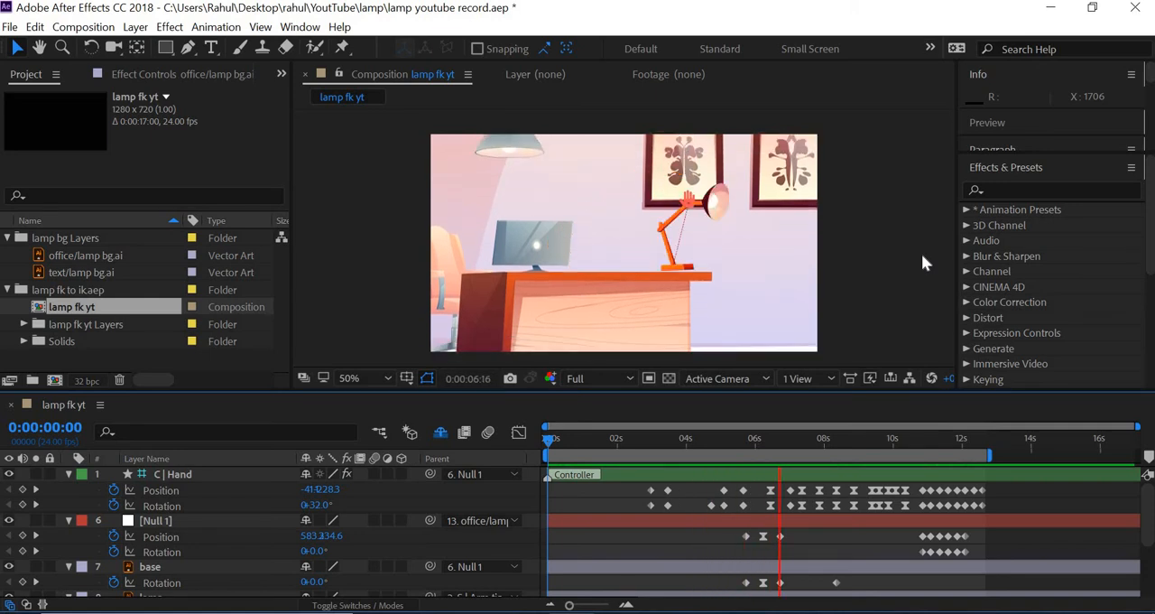
pyautogui.press('space')
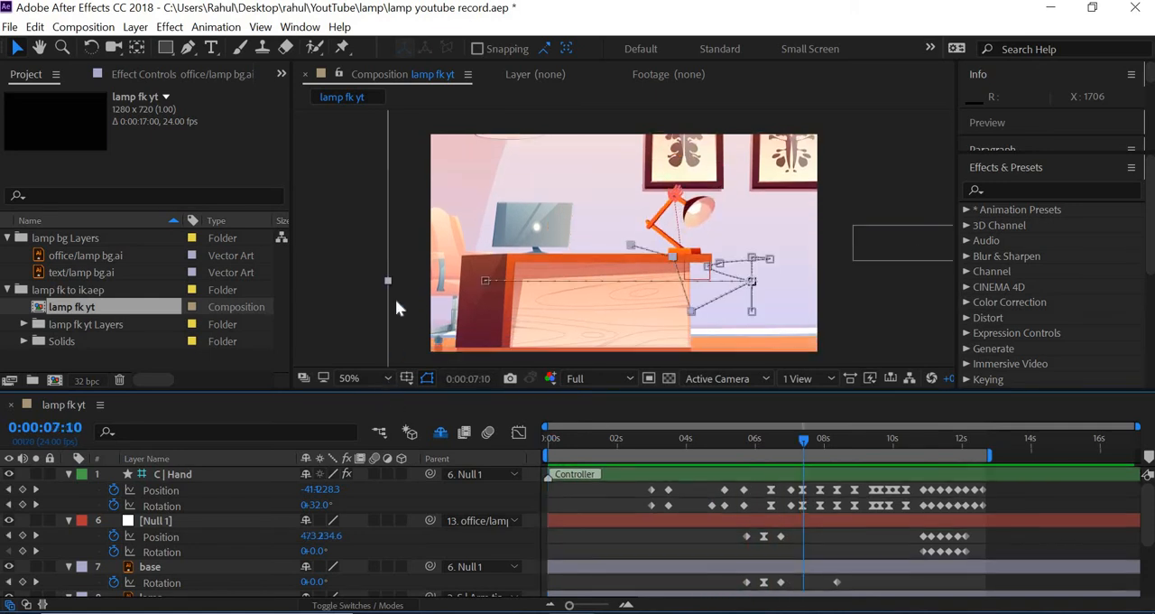
# Enable motion blur for the composition and for the base, lamp, text, office background and three hand artwork layers, including the shy ones
pyautogui.moveTo(402, 391); pyautogui.dragTo(408, 242)
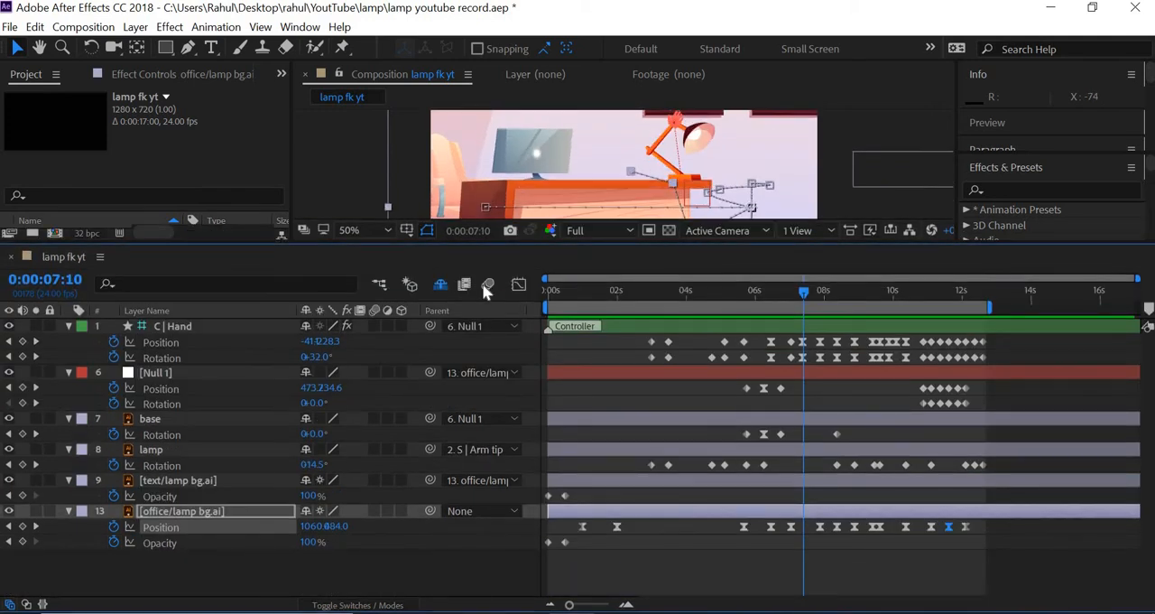
pyautogui.click(374, 418)
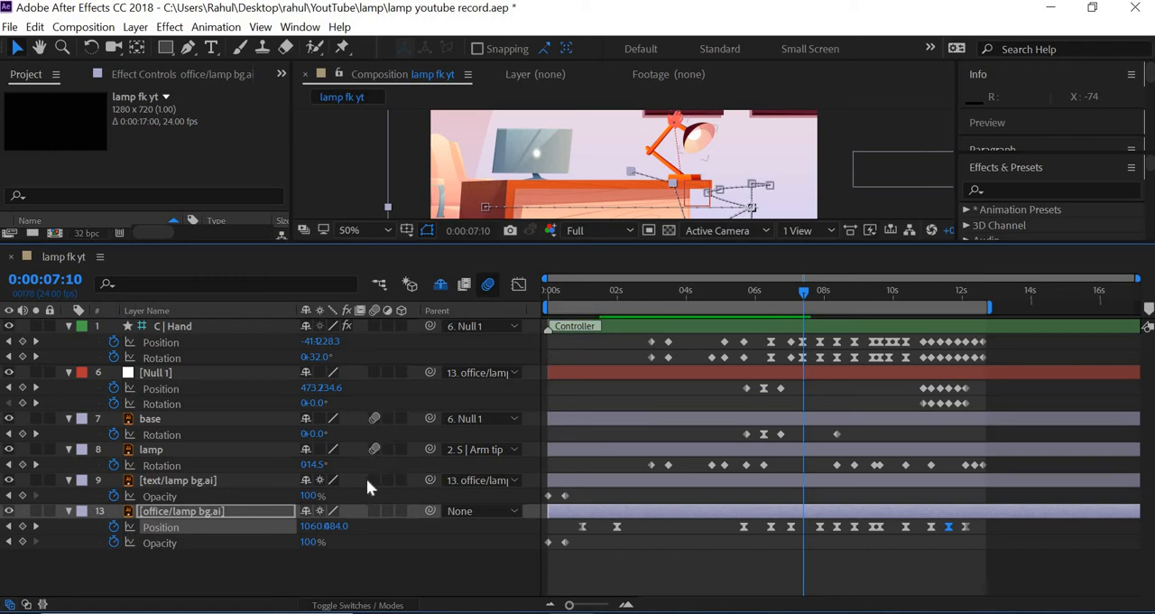
pyautogui.click(378, 490)
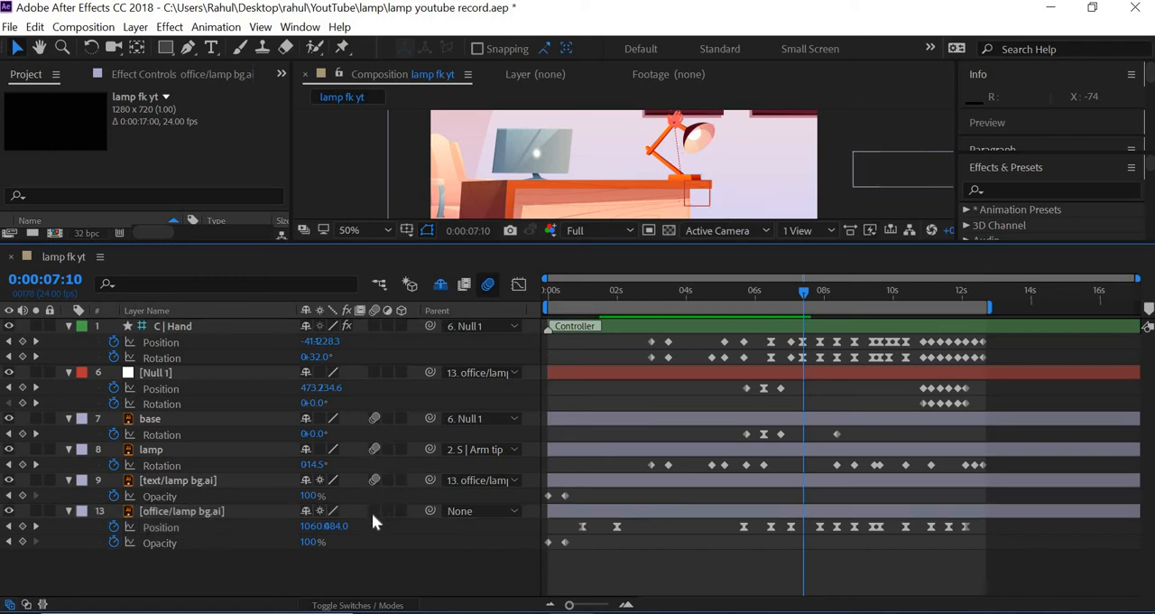
pyautogui.click(440, 285)
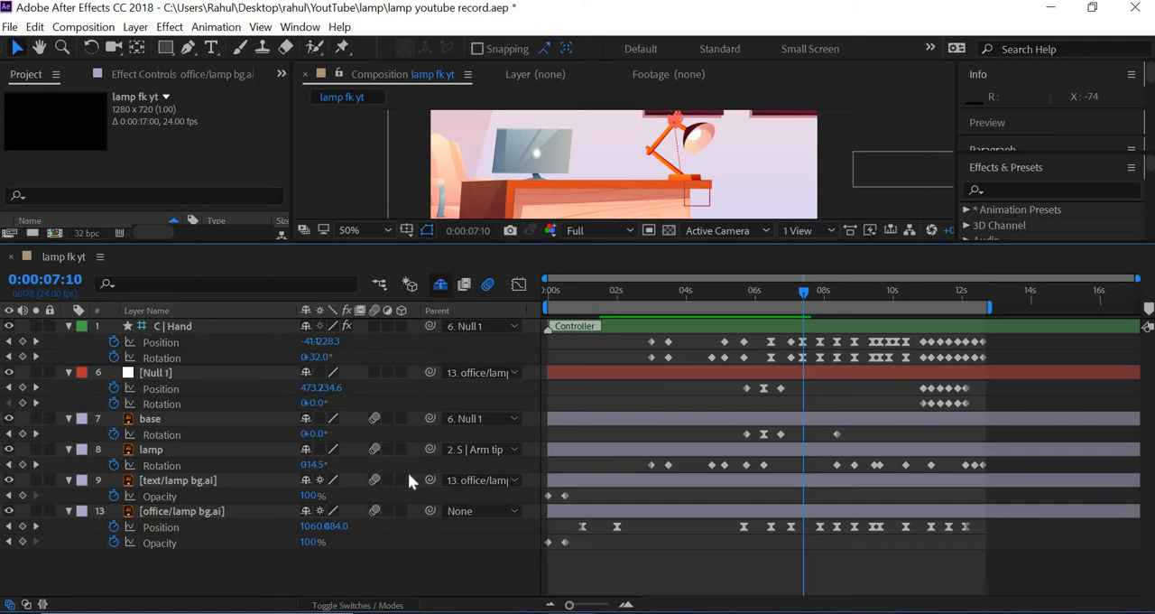
pyautogui.scroll(-2, 397, 499)
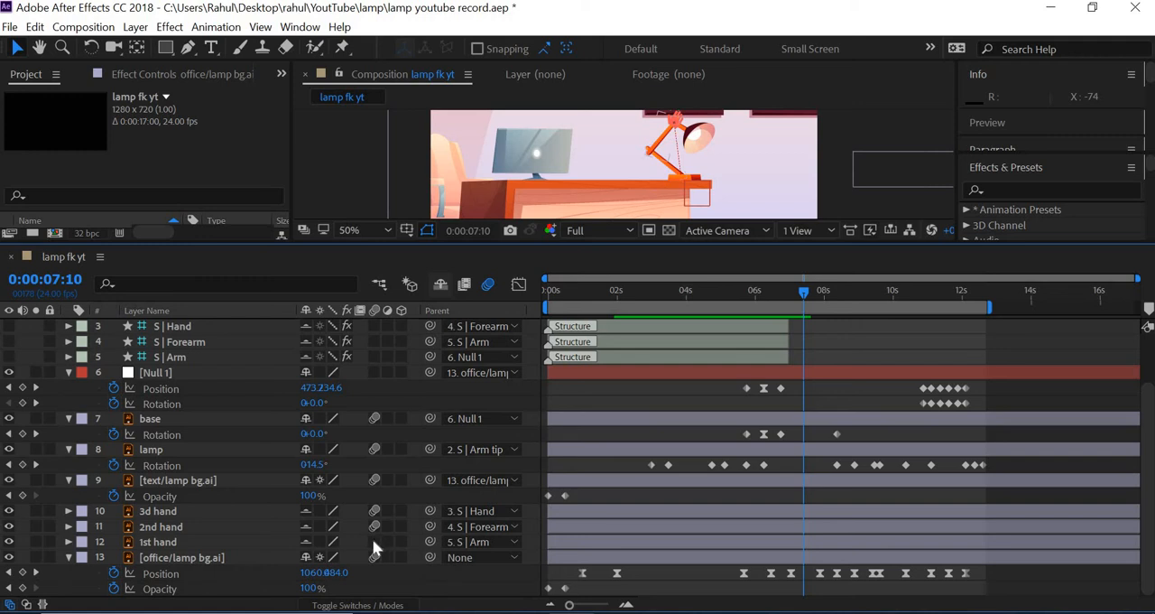
pyautogui.click(440, 285)
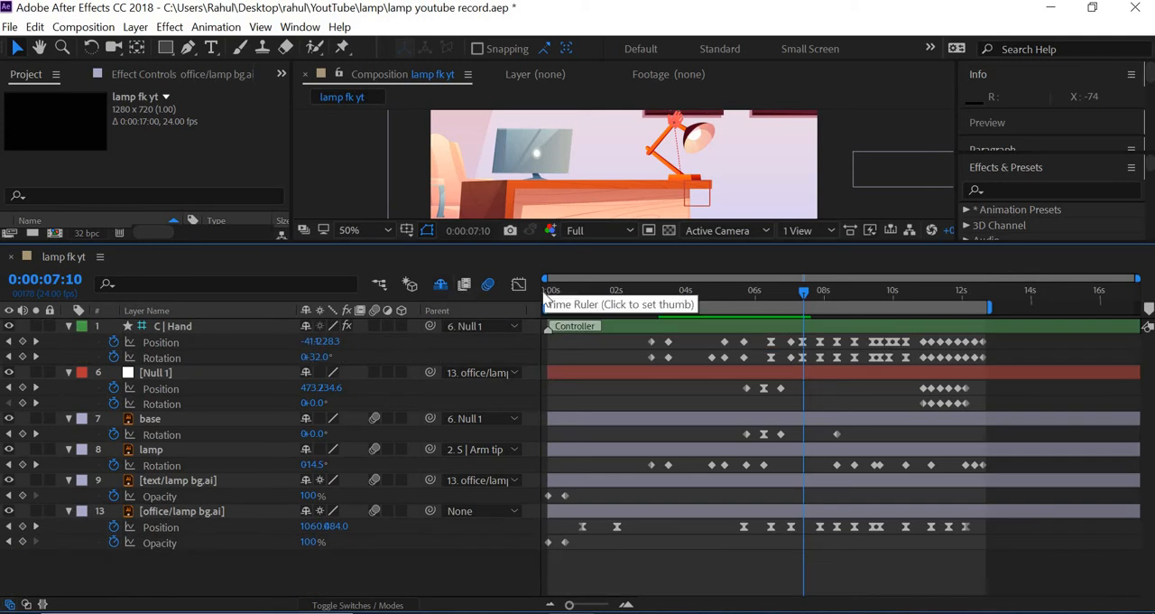
# Enlarge the composition view and preview the motion-blurred animation from 0:00:00:00 to about 0:00:08:13
pyautogui.moveTo(572, 289); pyautogui.dragTo(518, 290)
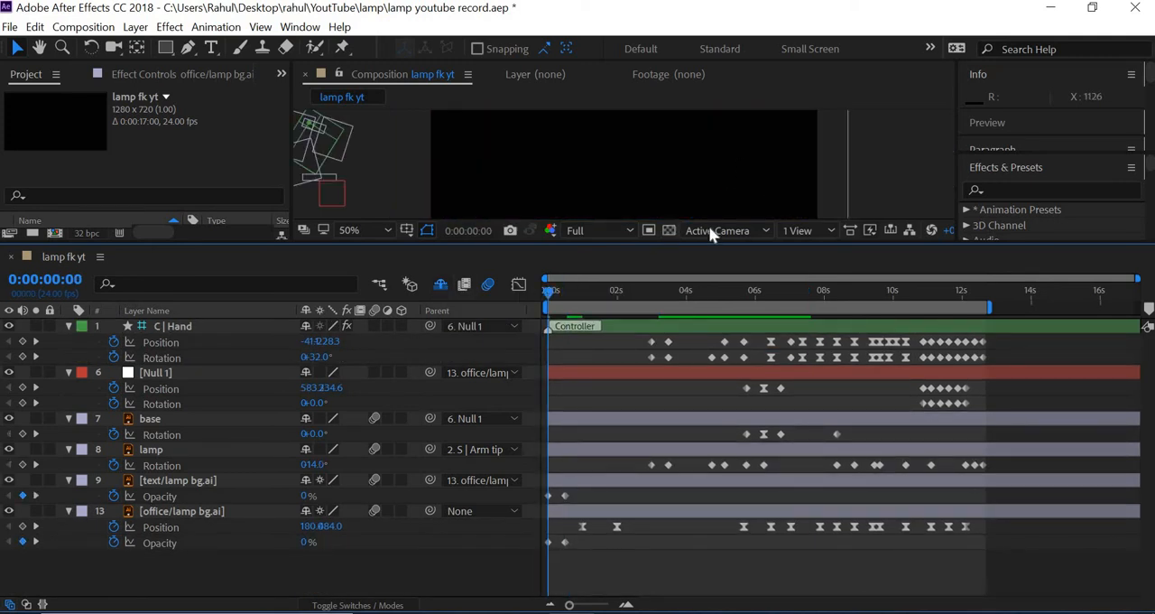
pyautogui.moveTo(702, 244); pyautogui.dragTo(704, 353)
pyautogui.press('space')
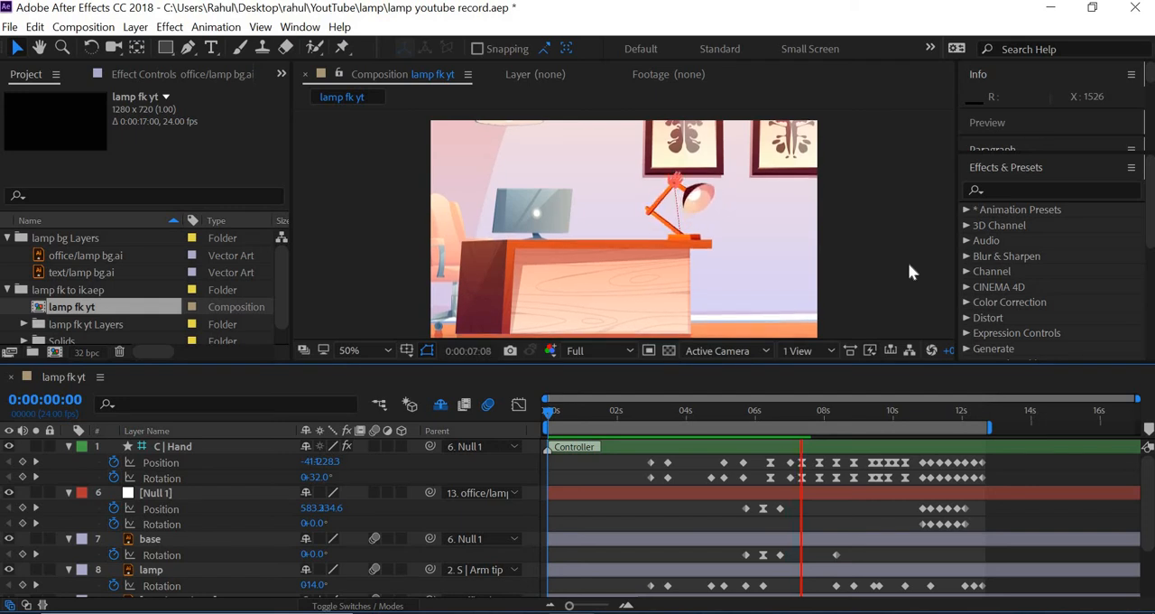
pyautogui.press('space')
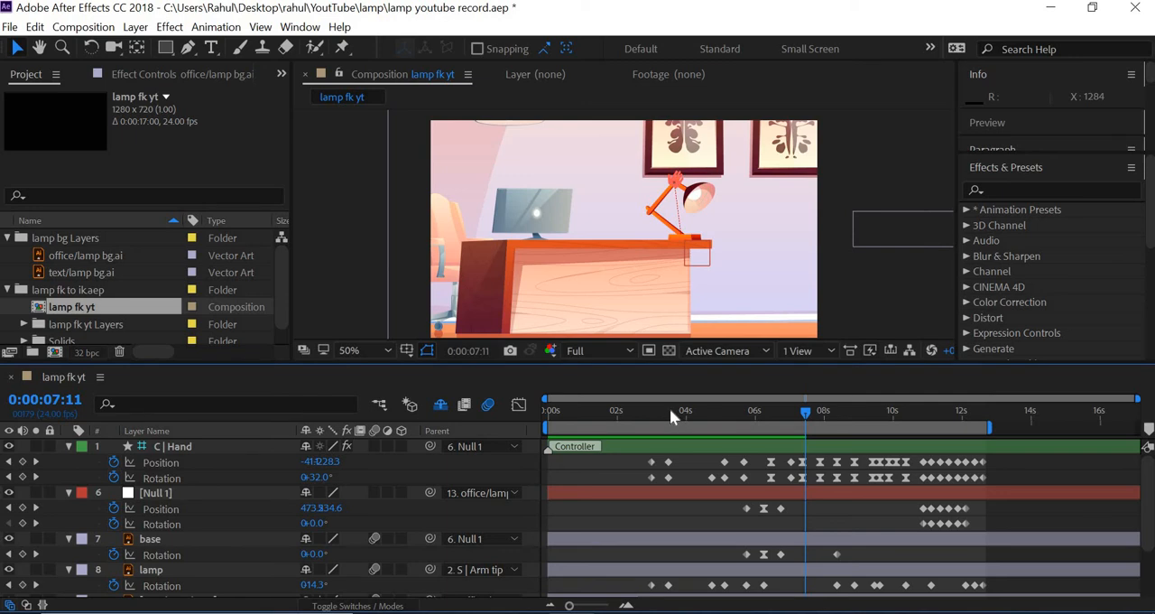
pyautogui.click(545, 411)
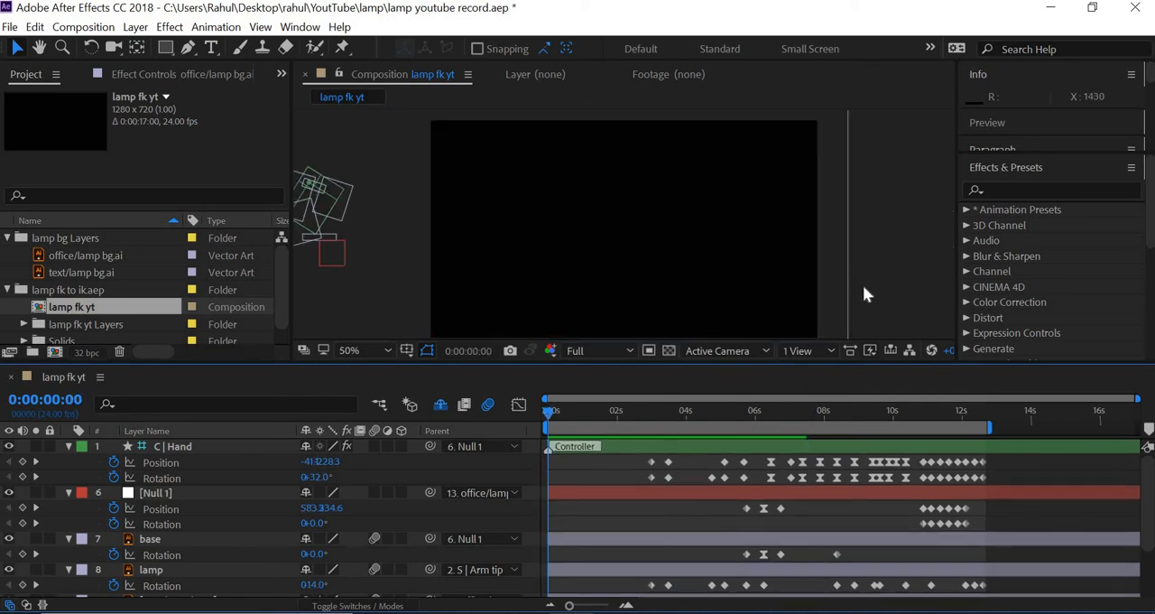
pyautogui.press('space')
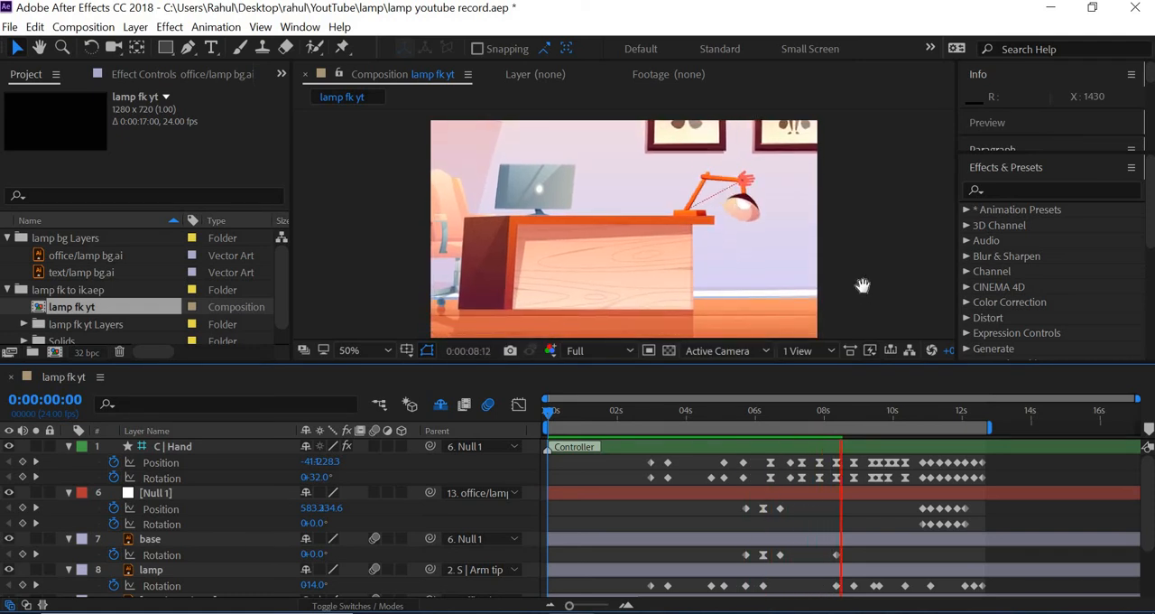
pyautogui.press('space')
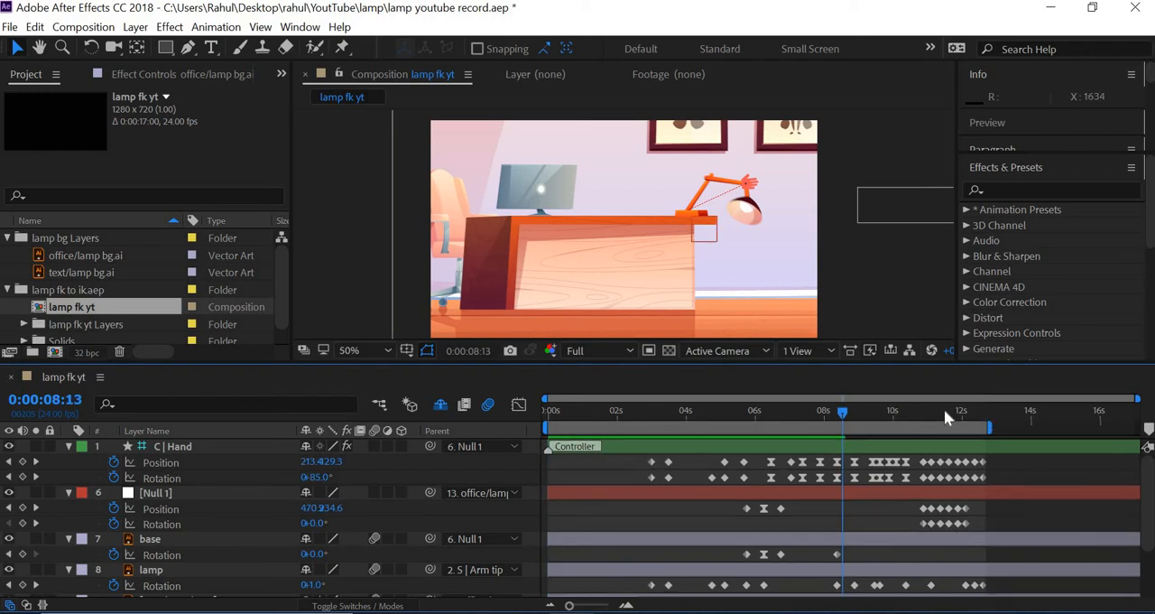
# Extend the end of the work area to just before 16 s and preview the stretch from 0:00:12:17
pyautogui.moveTo(944, 409); pyautogui.dragTo(985, 413)
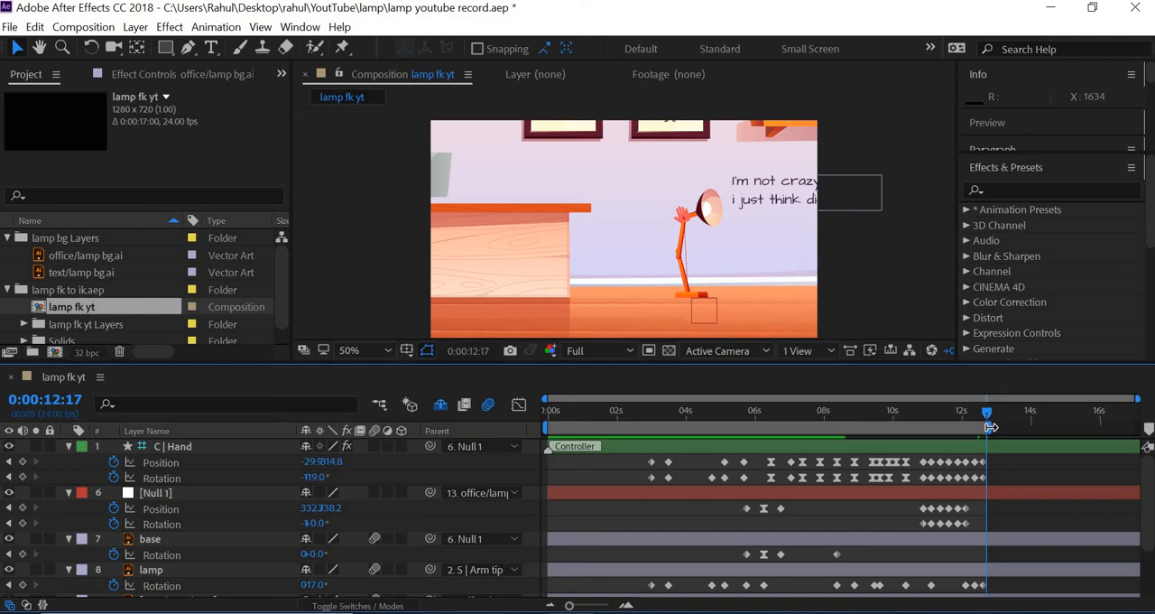
pyautogui.moveTo(990, 426); pyautogui.dragTo(1094, 428)
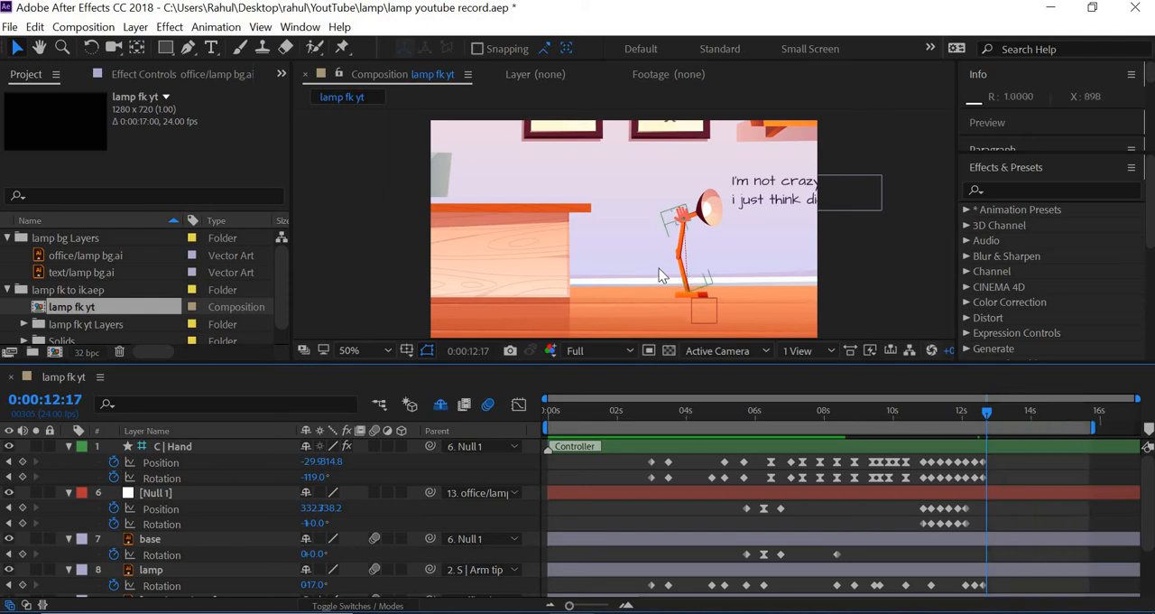
pyautogui.press('space')
pyautogui.moveTo(657, 269); pyautogui.dragTo(590, 257)
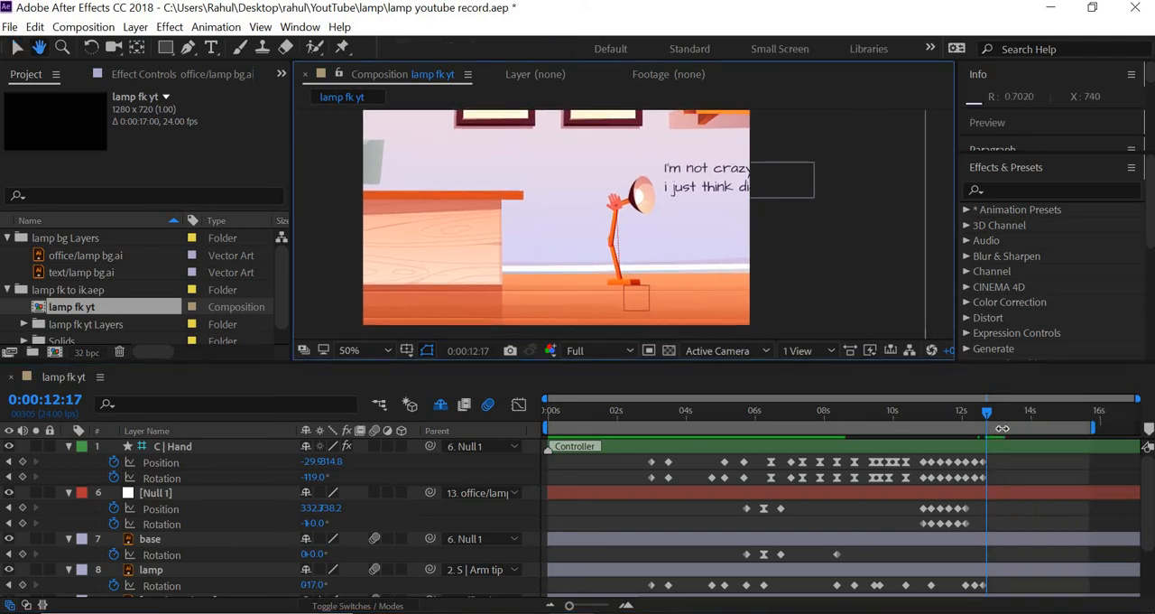
pyautogui.press('space')
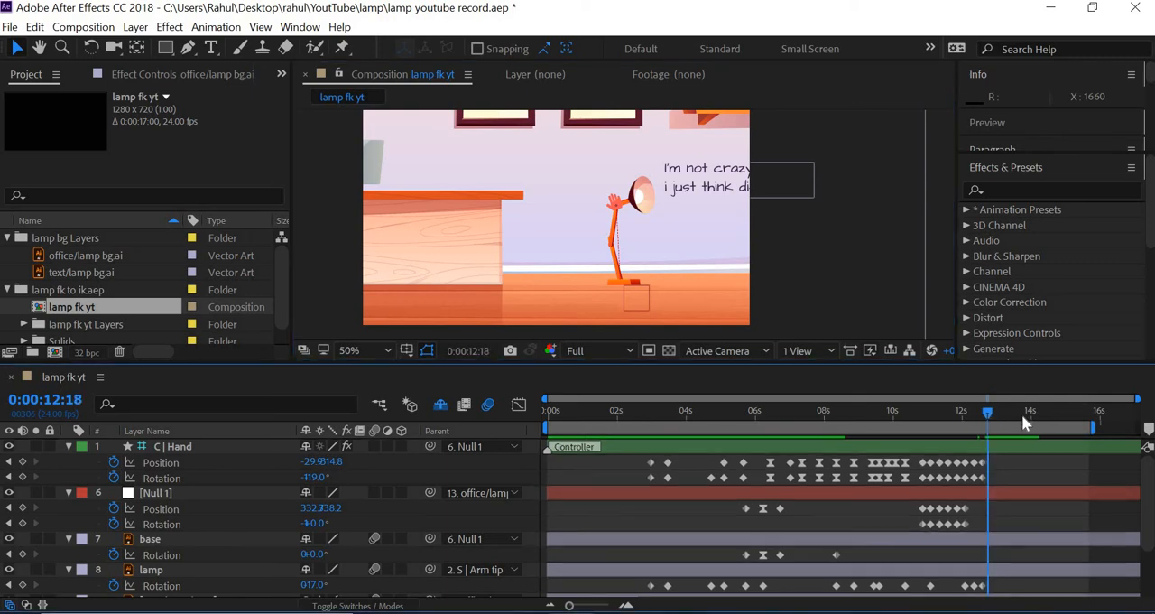
pyautogui.click(1011, 420)
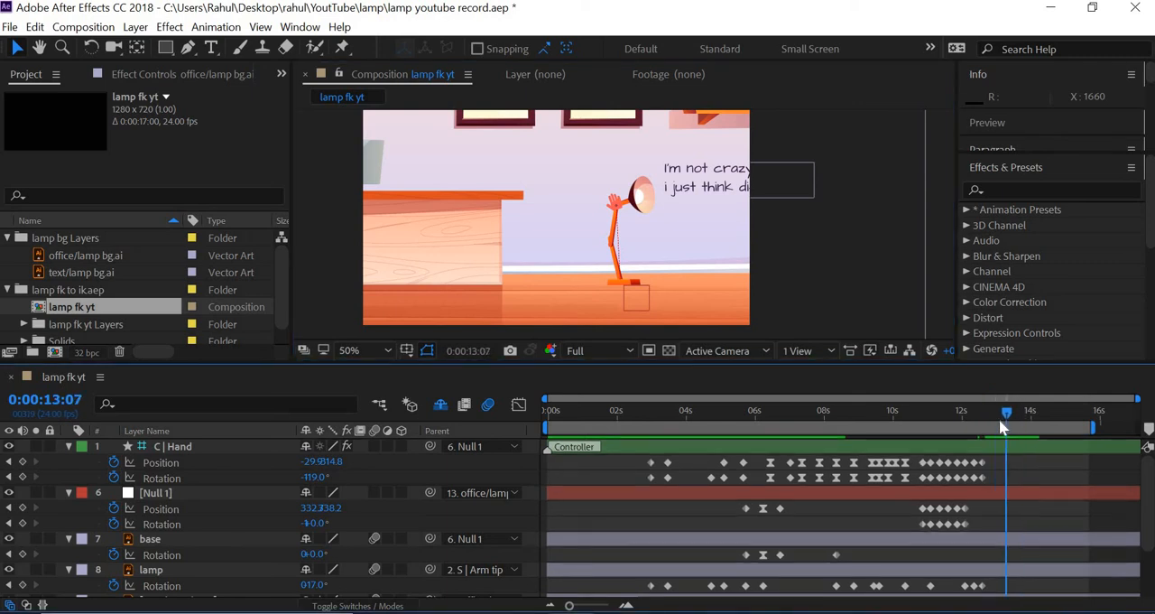
# At 0:00:13:00, move the office background left to an X position of 380 so the whole wall text is in frame
pyautogui.click(626, 606)
pyautogui.click(626, 605)
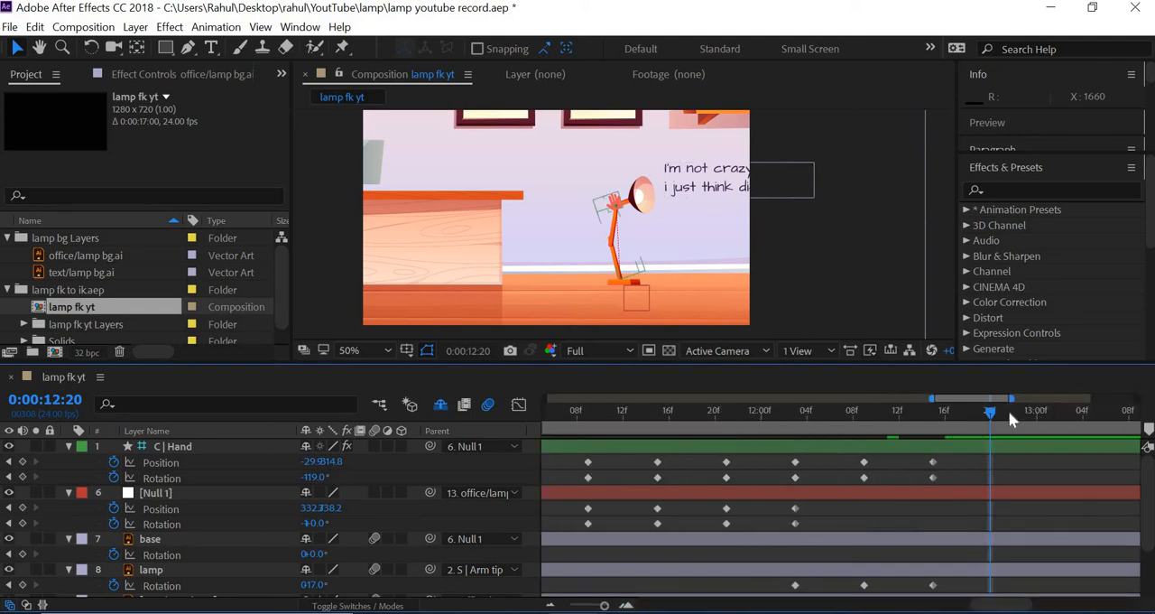
pyautogui.press('pageup')
pyautogui.press('pageup')
pyautogui.press('pageup')
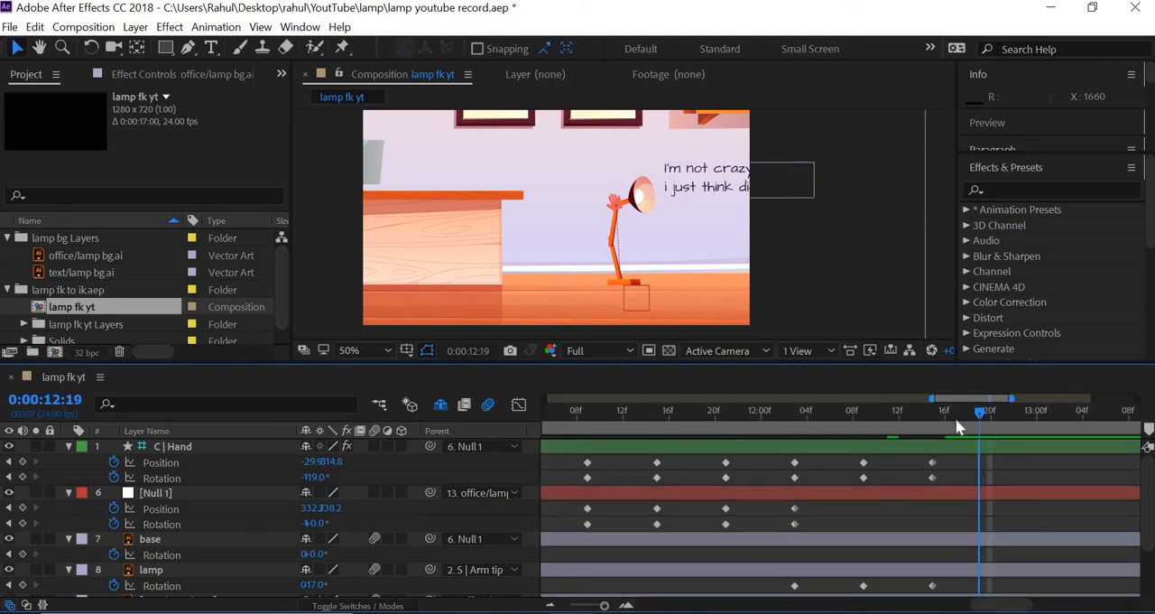
pyautogui.press('pagedown')
pyautogui.press('pagedown')
pyautogui.press('pagedown')
pyautogui.press('pagedown')
pyautogui.press('pagedown')
pyautogui.press('pagedown')
pyautogui.click(838, 262)
pyautogui.hscroll(2, 837, 262)
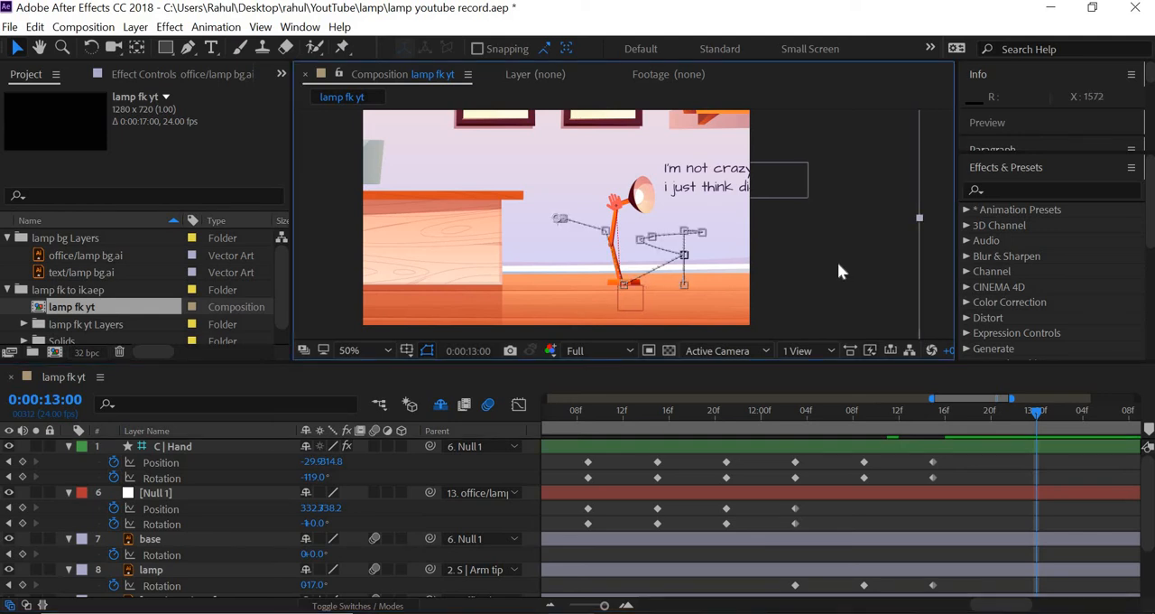
pyautogui.hscroll(3, 837, 262)
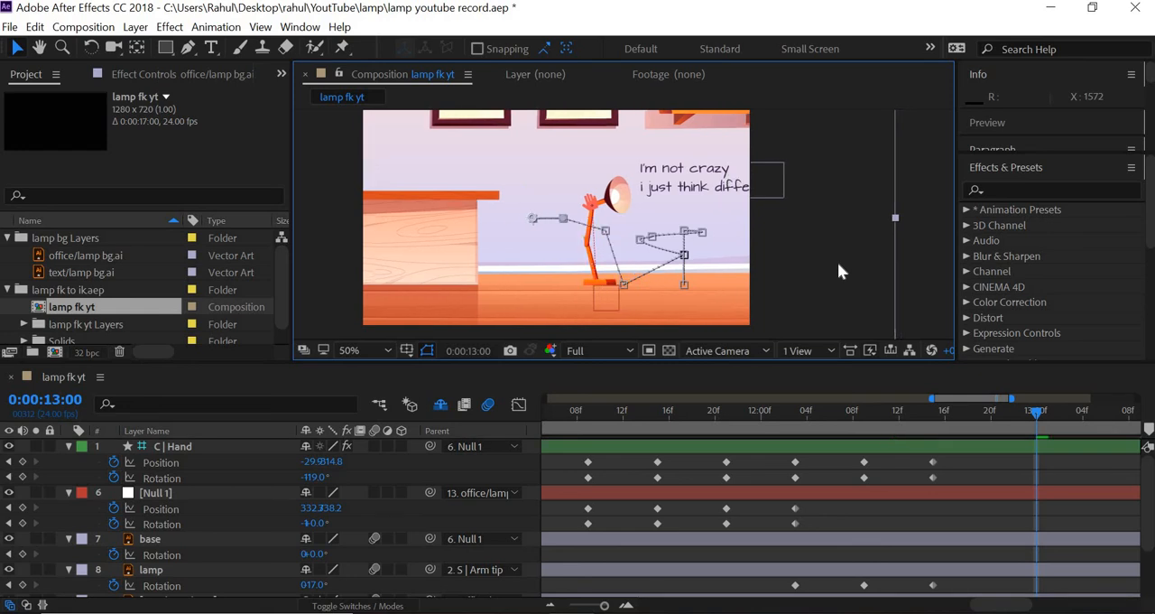
pyautogui.hscroll(2, 837, 262)
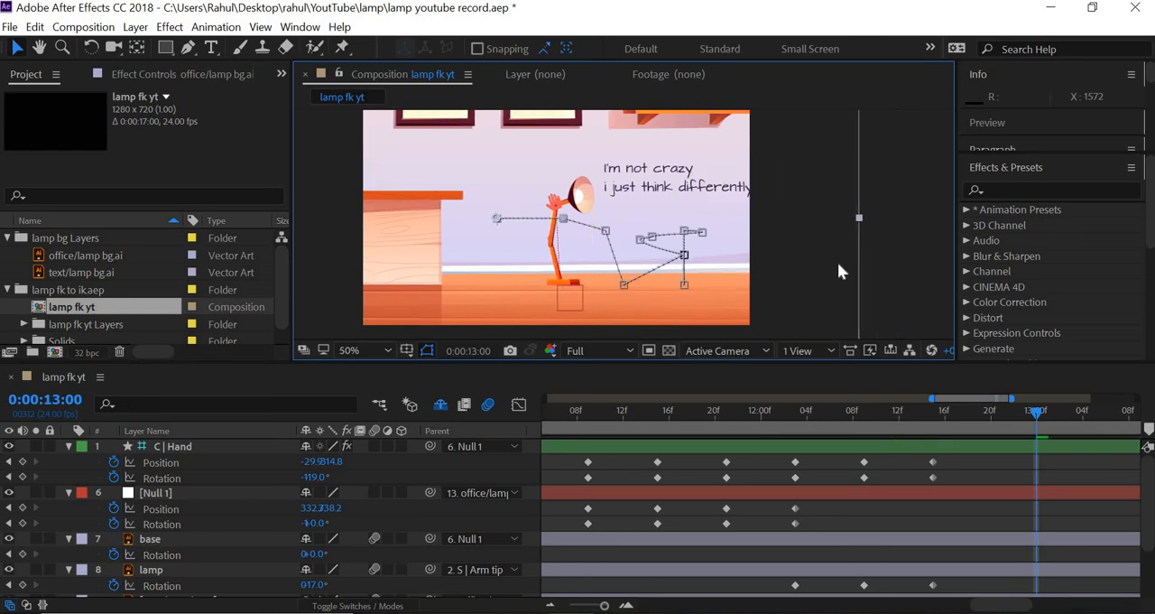
pyautogui.hotkey('shift', 'Left')
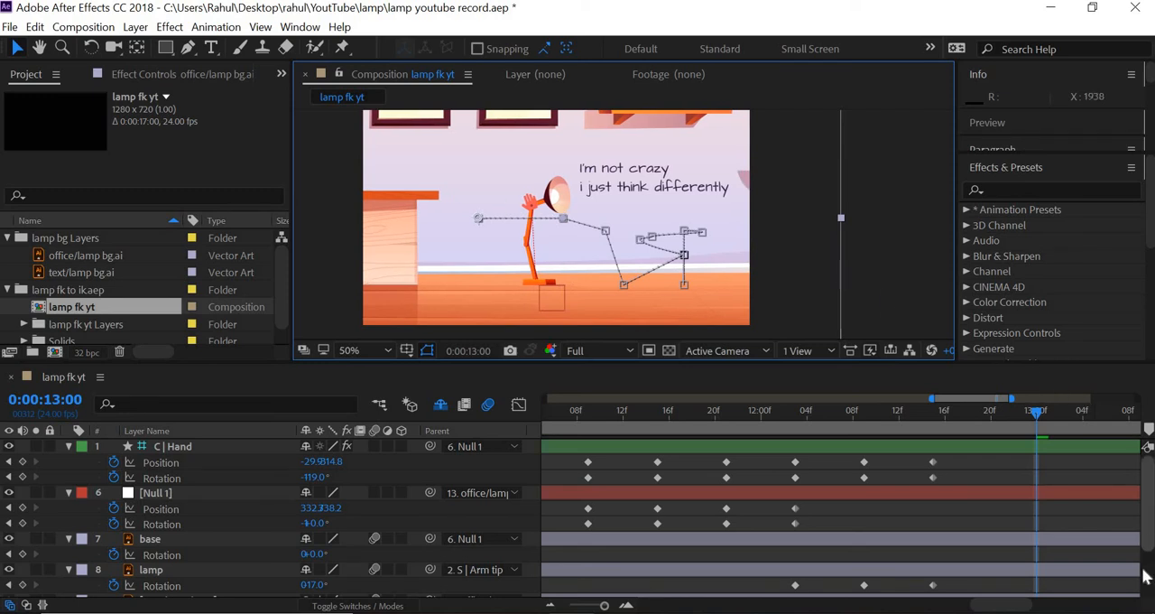
pyautogui.scroll(-2, 1143, 577)
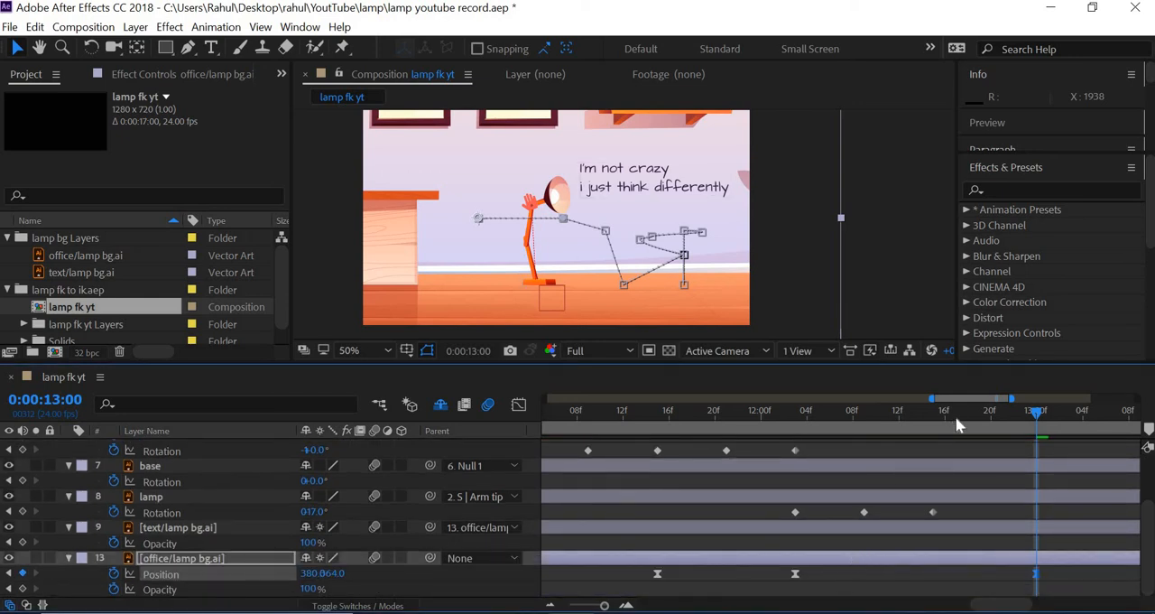
# Try holding the office background by copying its 0:00:12:03 position keyframe to 0:00:12:15, and delete the copy after previewing
pyautogui.click(794, 573)
pyautogui.moveTo(958, 415); pyautogui.dragTo(933, 412)
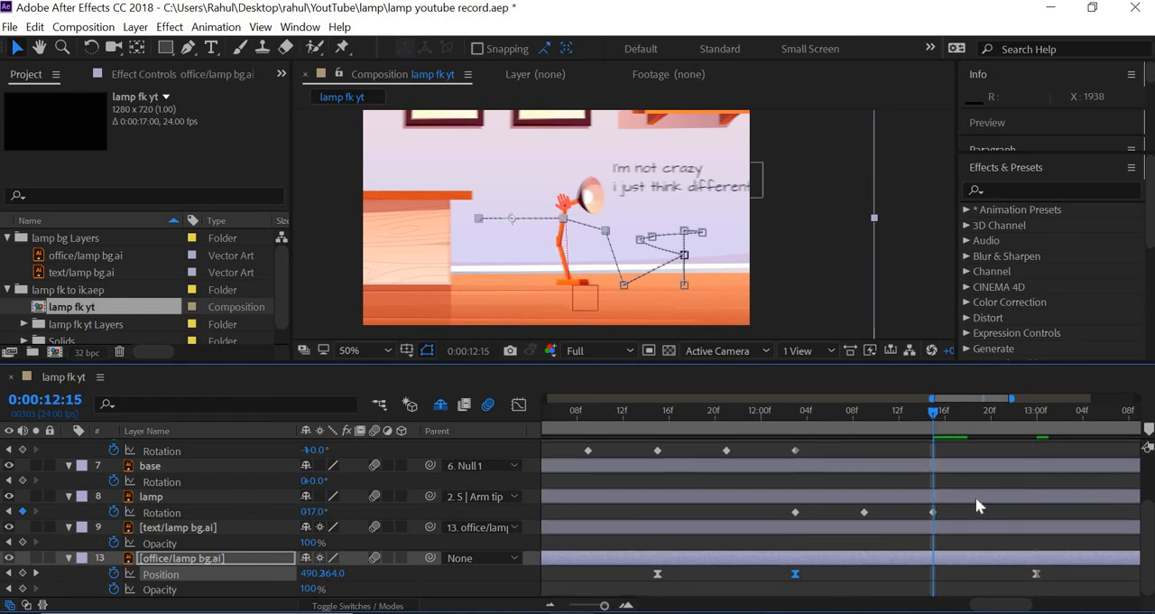
pyautogui.hotkey('ctrl', 'v')
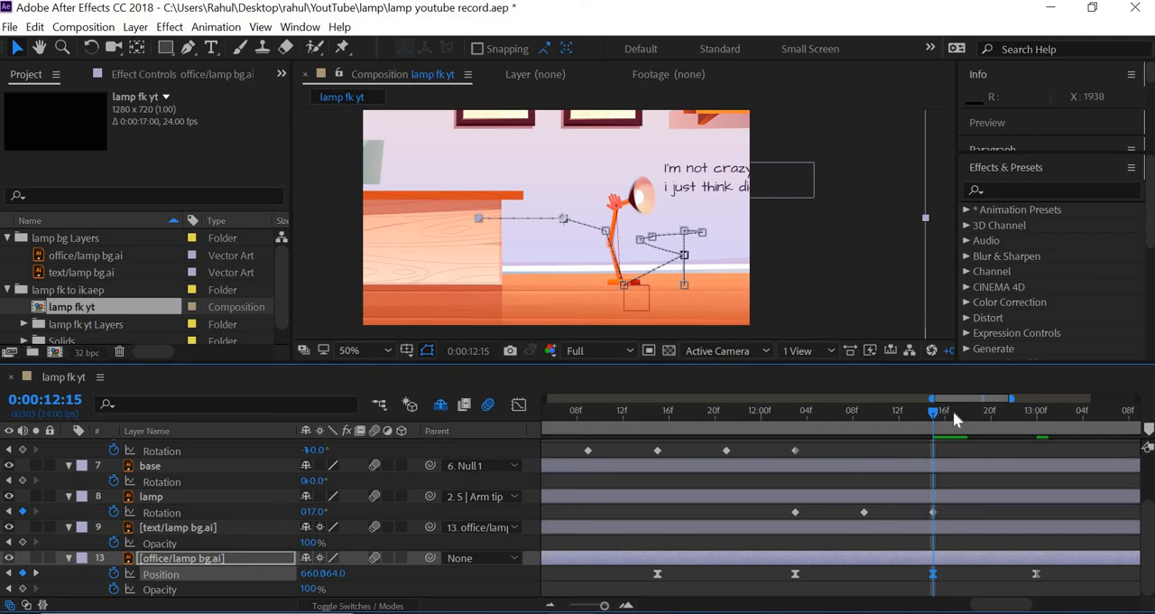
pyautogui.moveTo(990, 424); pyautogui.dragTo(827, 429)
pyautogui.press('space')
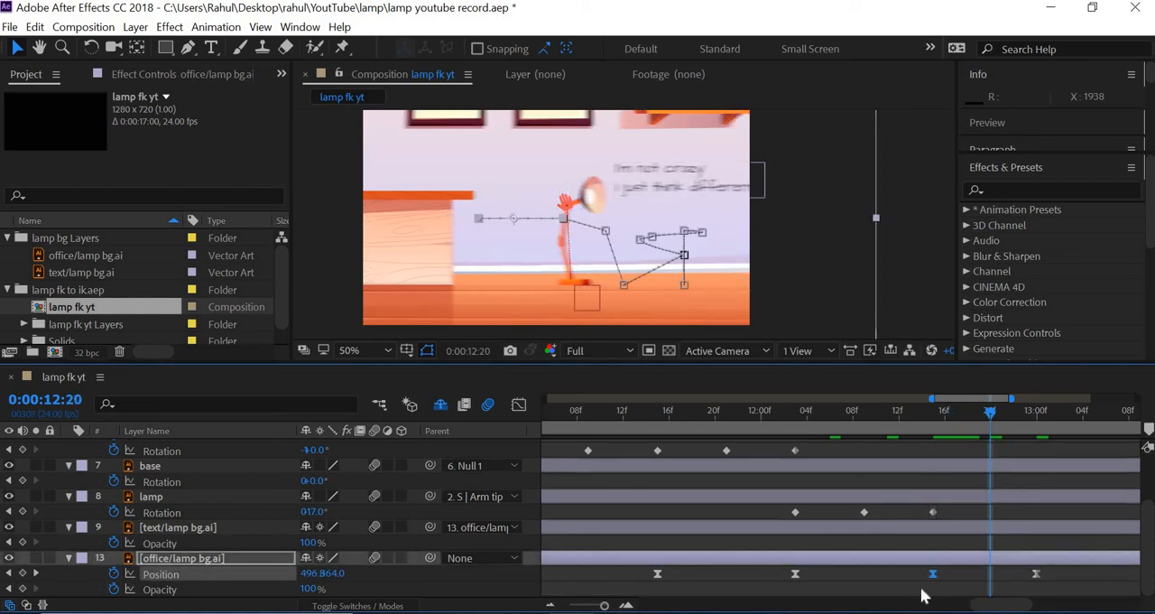
pyautogui.press('Delete')
# Turn off the composition's motion blur and scrub through the office background's final move between 0:00:12:01 and 0:00:13:00
pyautogui.click(794, 410)
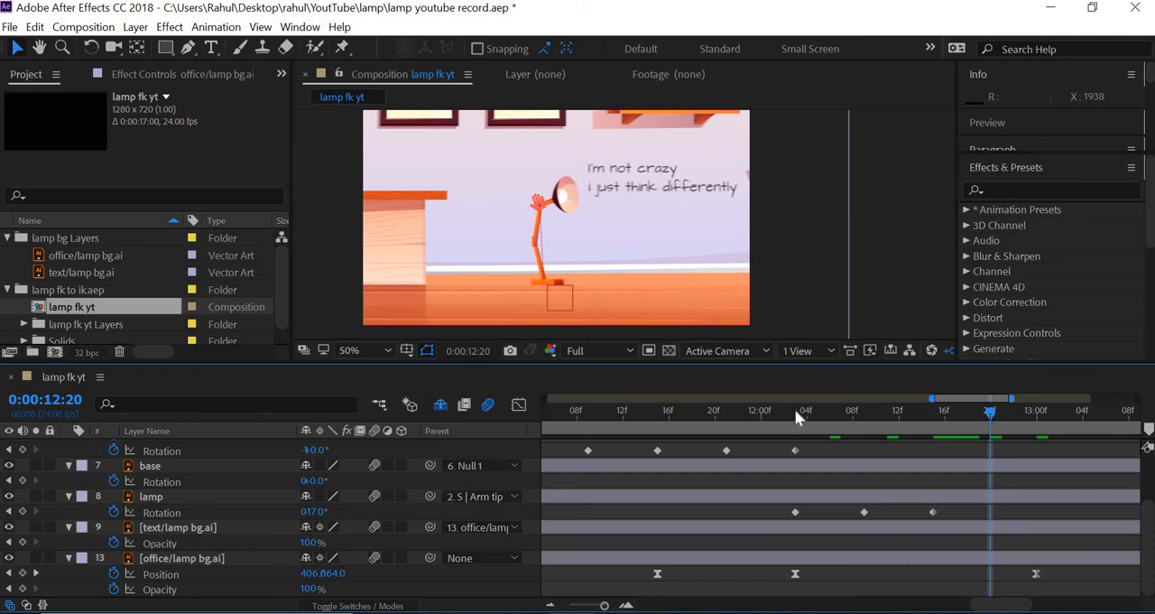
pyautogui.moveTo(835, 420); pyautogui.dragTo(938, 421)
pyautogui.press('space')
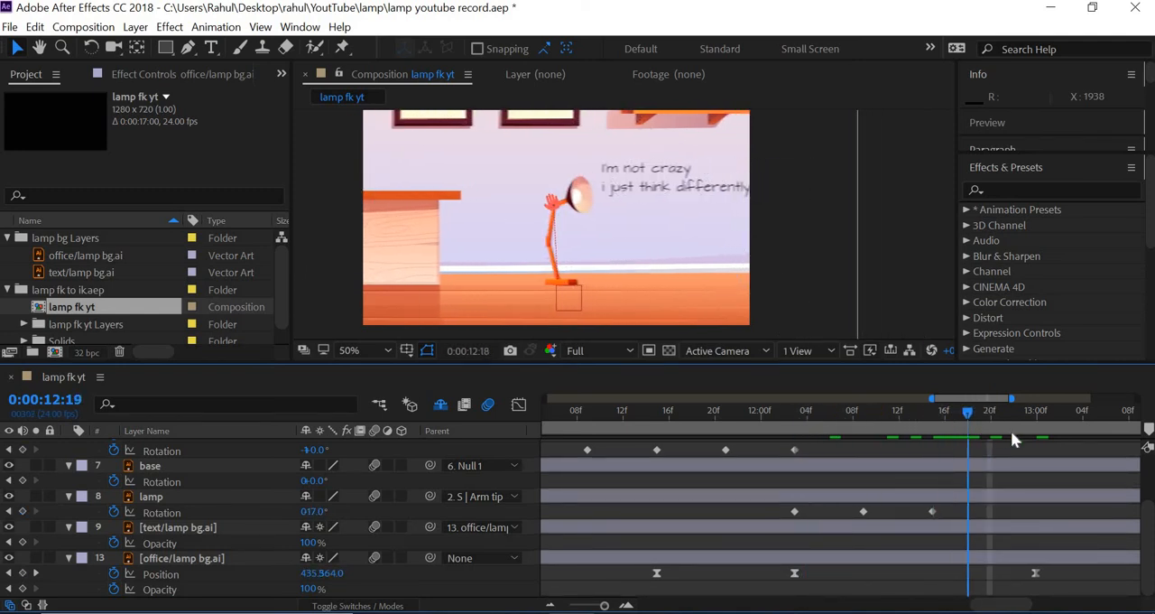
pyautogui.moveTo(1020, 432); pyautogui.dragTo(776, 449)
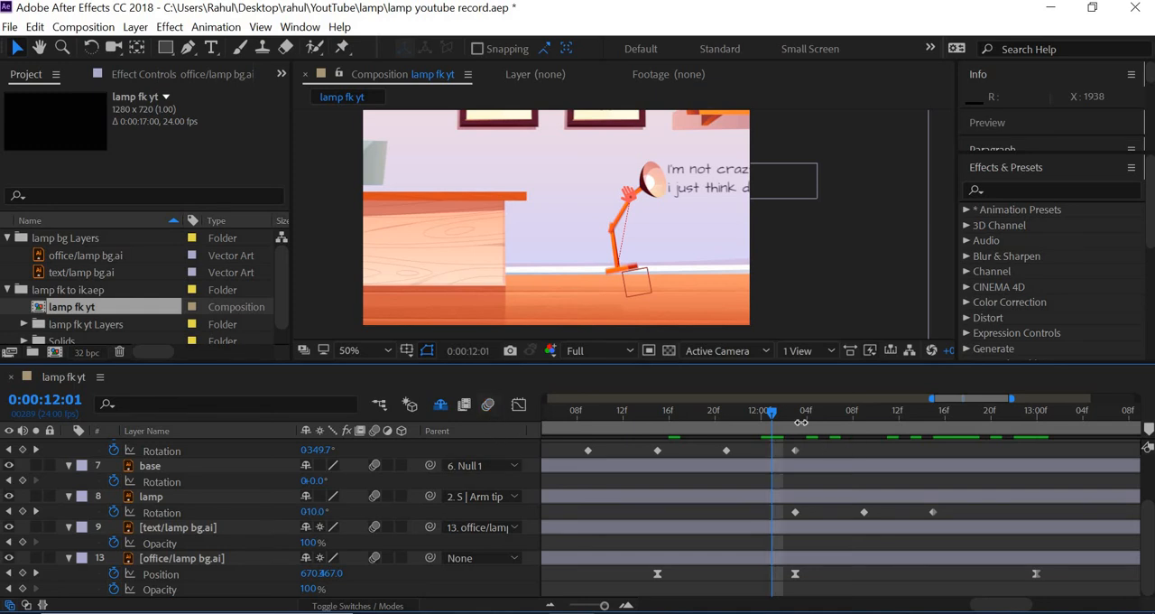
# Copy the office background's position keyframe from 0:00:12:03 and paste it at 0:00:12:15
pyautogui.moveTo(806, 416); pyautogui.dragTo(934, 446)
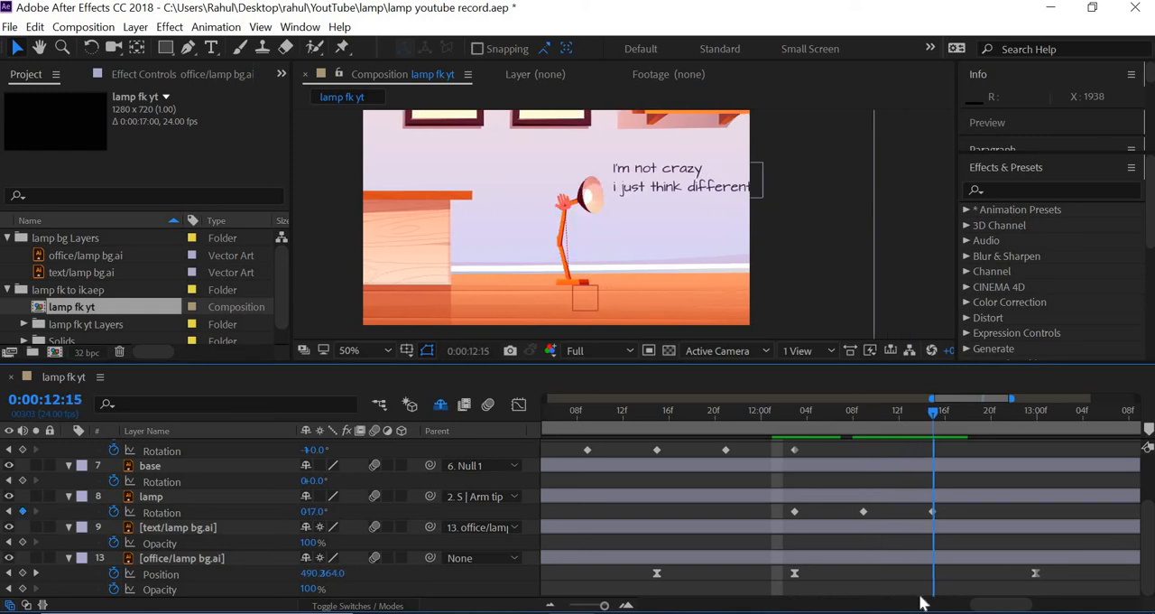
pyautogui.click(793, 576)
pyautogui.hotkey('ctrl', 'c')
pyautogui.hotkey('ctrl', 'v')
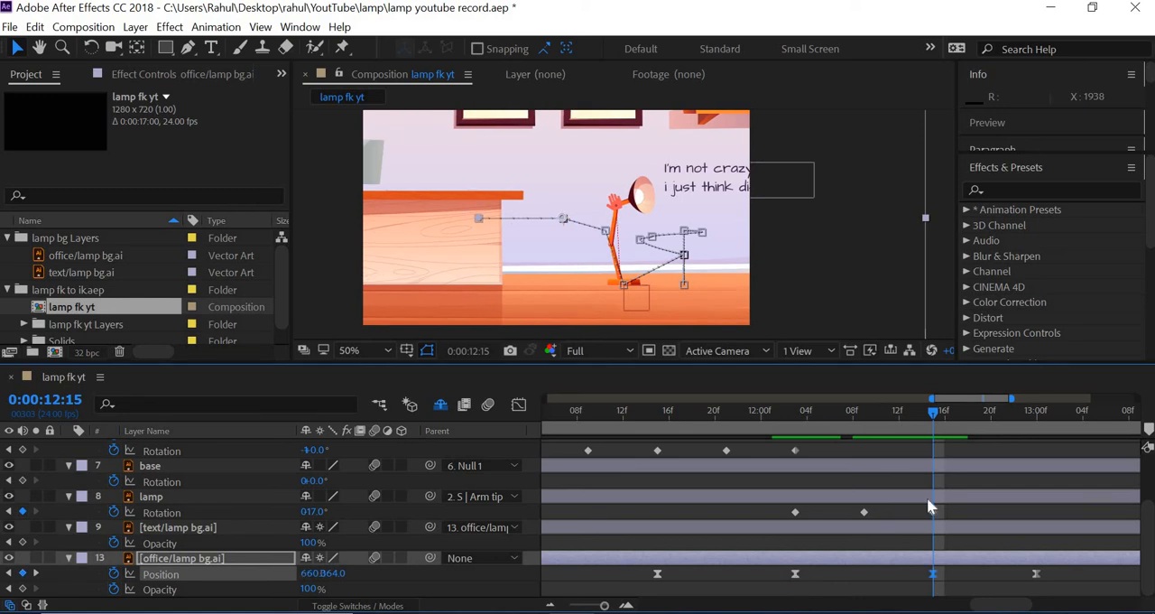
# Preview the background hold, and at 0:00:13:00 keyframe the C | Hand controller's position slightly to the left so the lamp leans back
pyautogui.press('space')
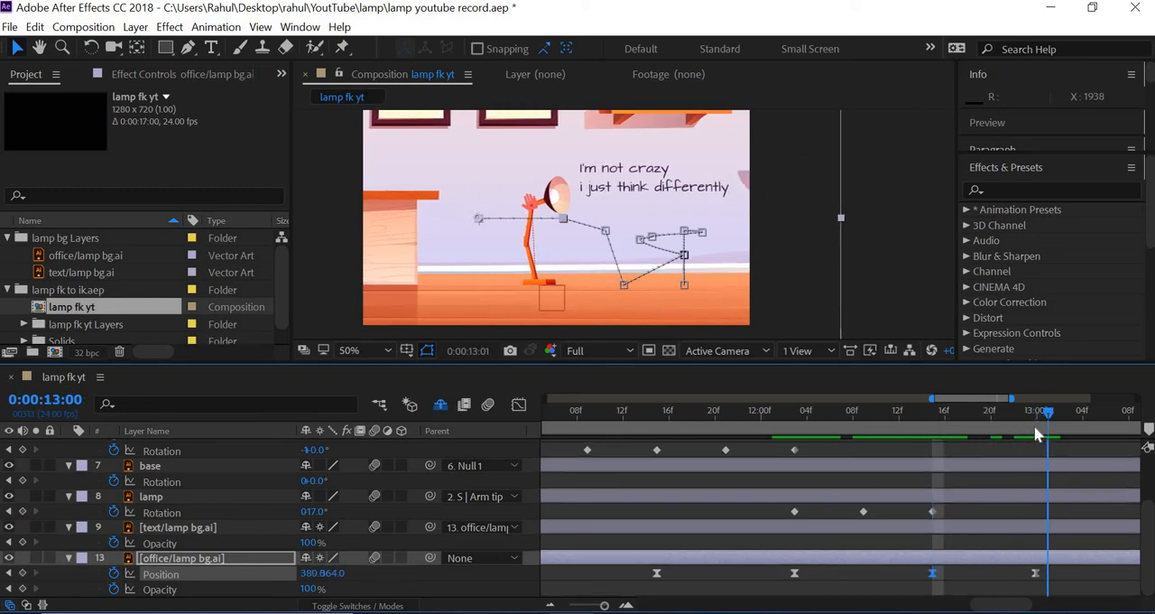
pyautogui.click(1036, 433)
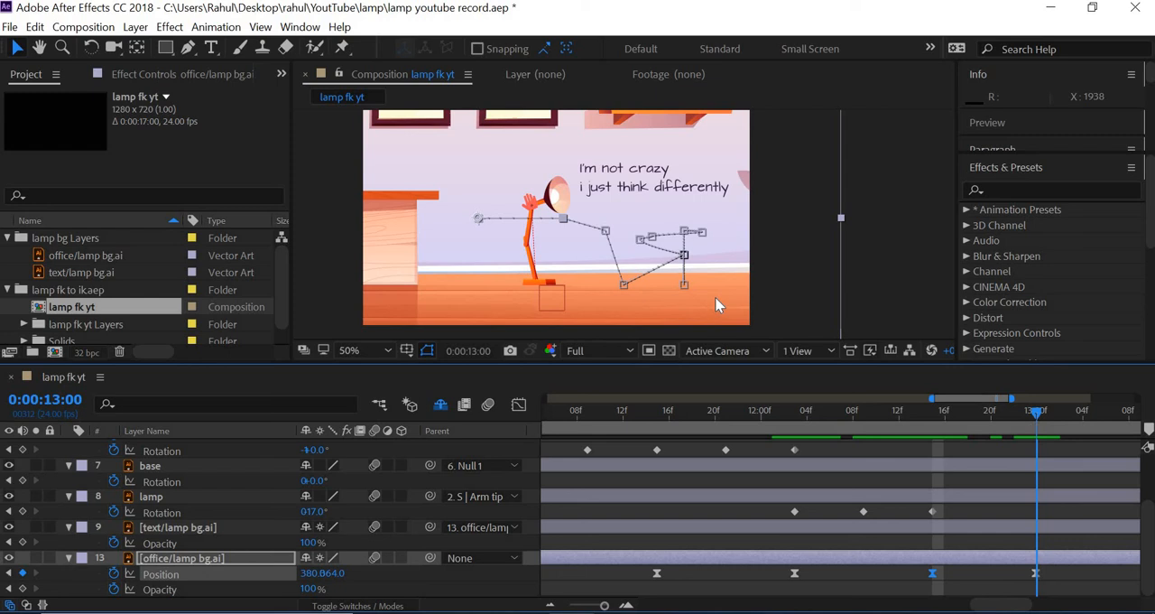
pyautogui.click(551, 206)
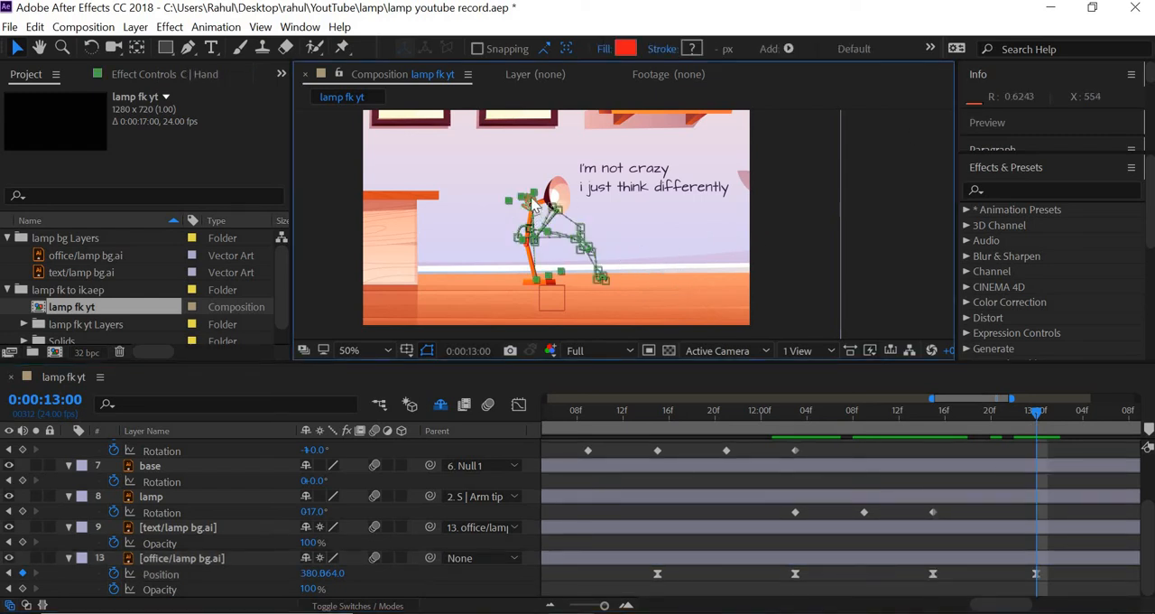
pyautogui.moveTo(524, 196); pyautogui.dragTo(523, 197)
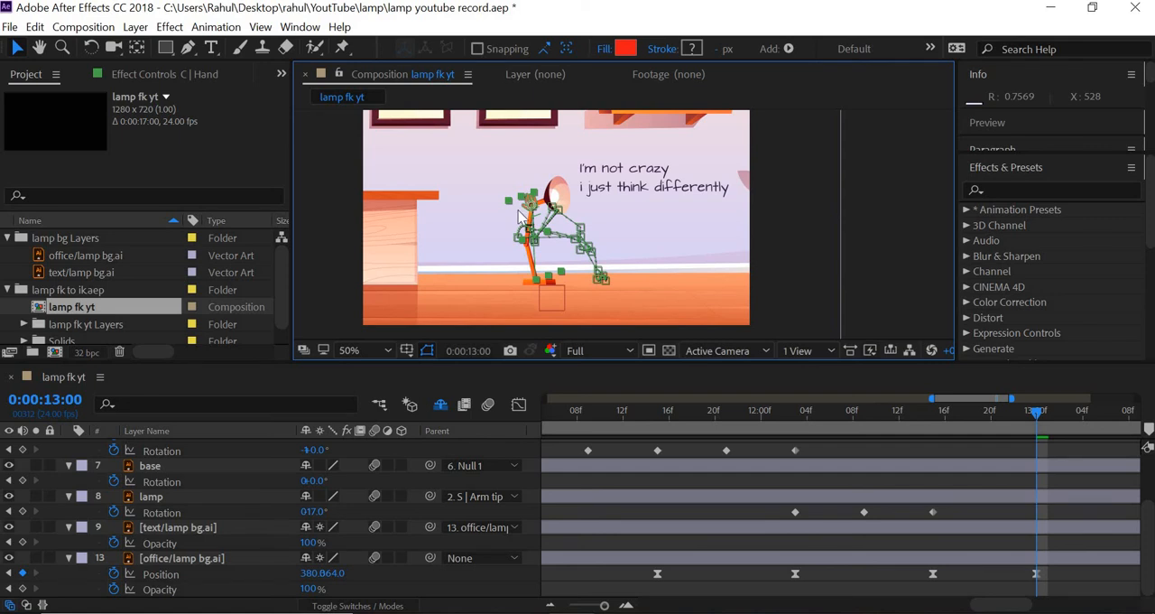
pyautogui.scroll(4, 521, 215)
pyautogui.scroll(-2, 524, 216)
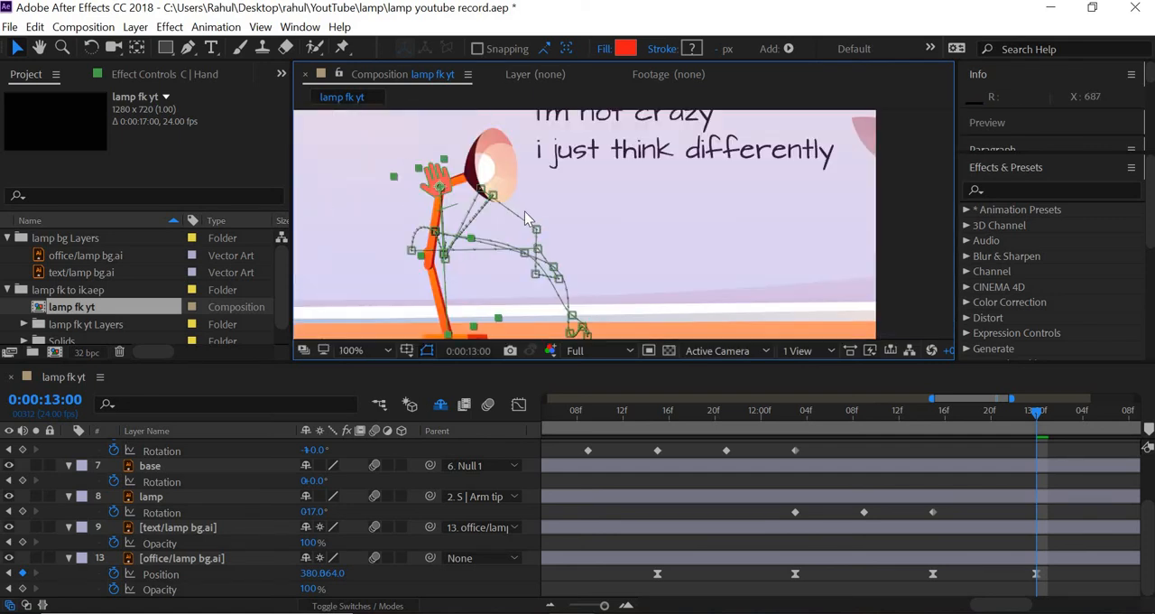
pyautogui.moveTo(478, 205); pyautogui.dragTo(569, 259)
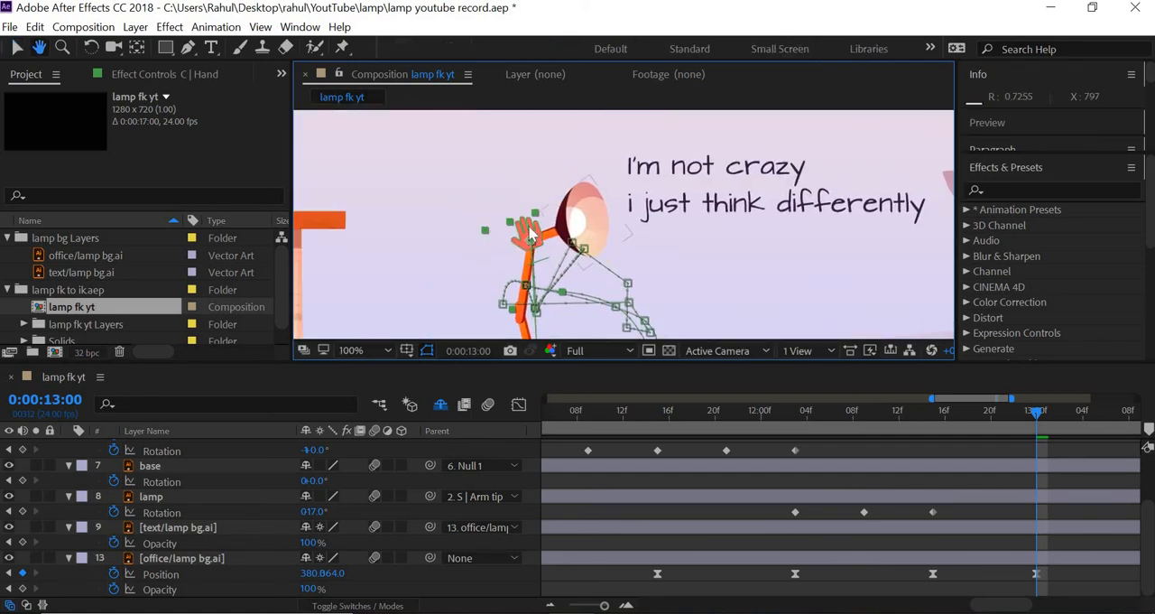
pyautogui.press('v')
pyautogui.moveTo(514, 233); pyautogui.dragTo(493, 235)
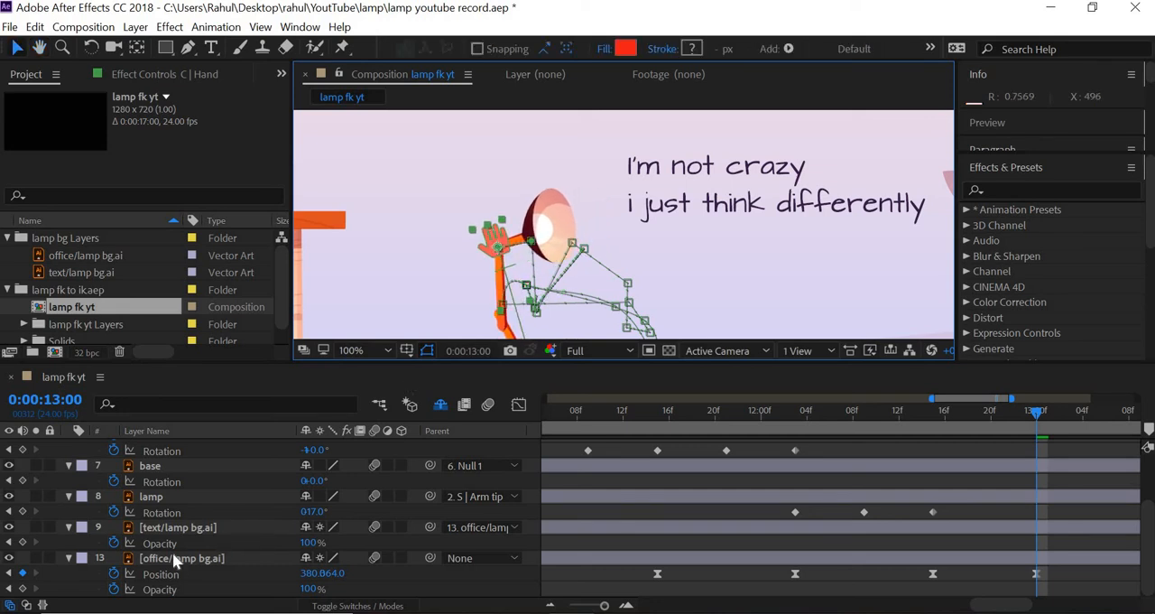
# Set the C | Hand controller's rotation to -136° at 0:00:13:00 and move it right to about -56, 311
pyautogui.scroll(3, 285, 482)
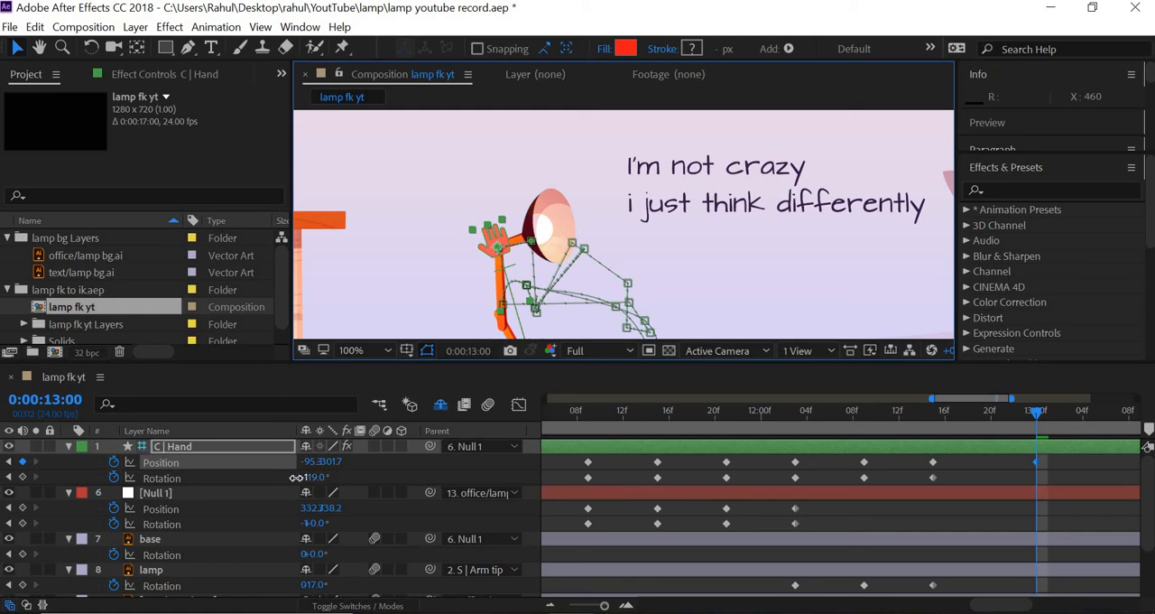
pyautogui.moveTo(296, 476); pyautogui.dragTo(292, 477)
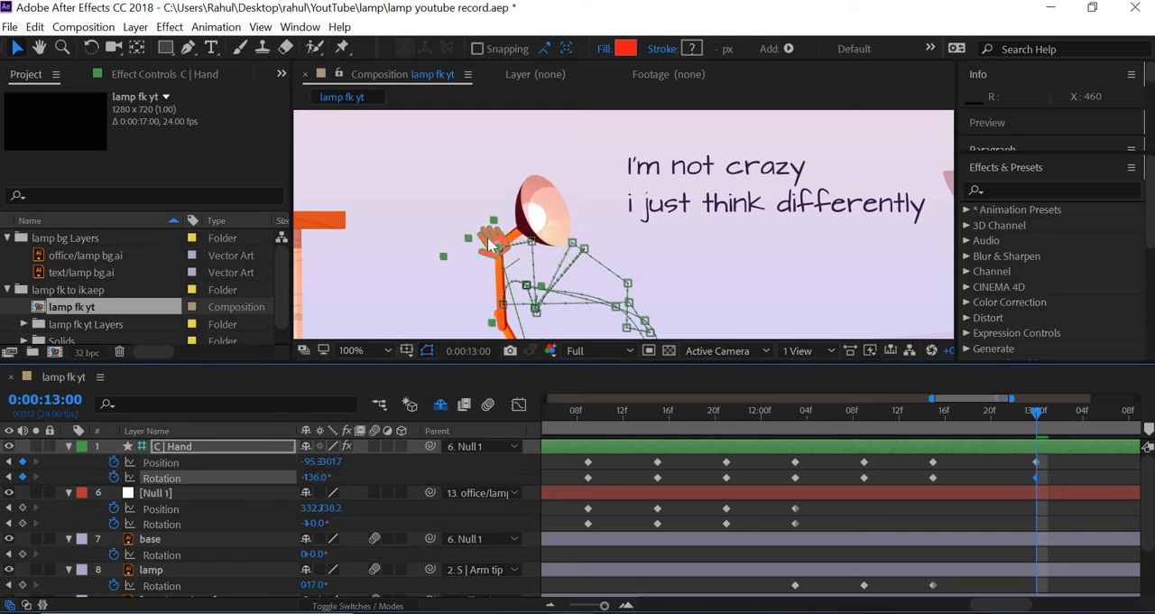
pyautogui.moveTo(492, 236); pyautogui.dragTo(511, 238)
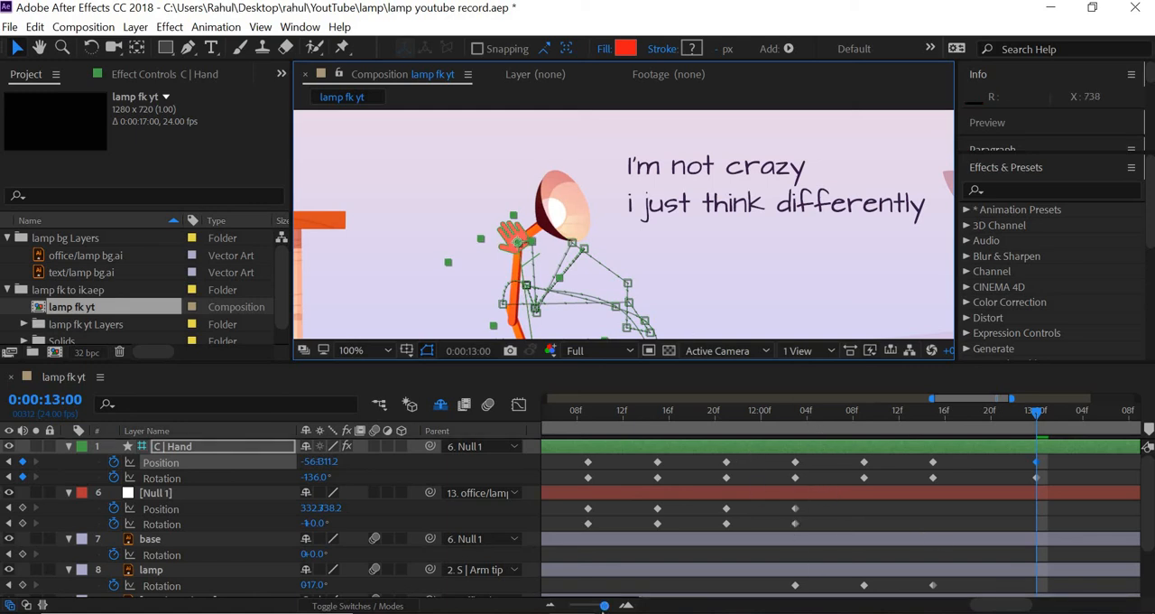
# End the work area at about 14 seconds and turn the composition's motion blur back on
pyautogui.click(566, 608)
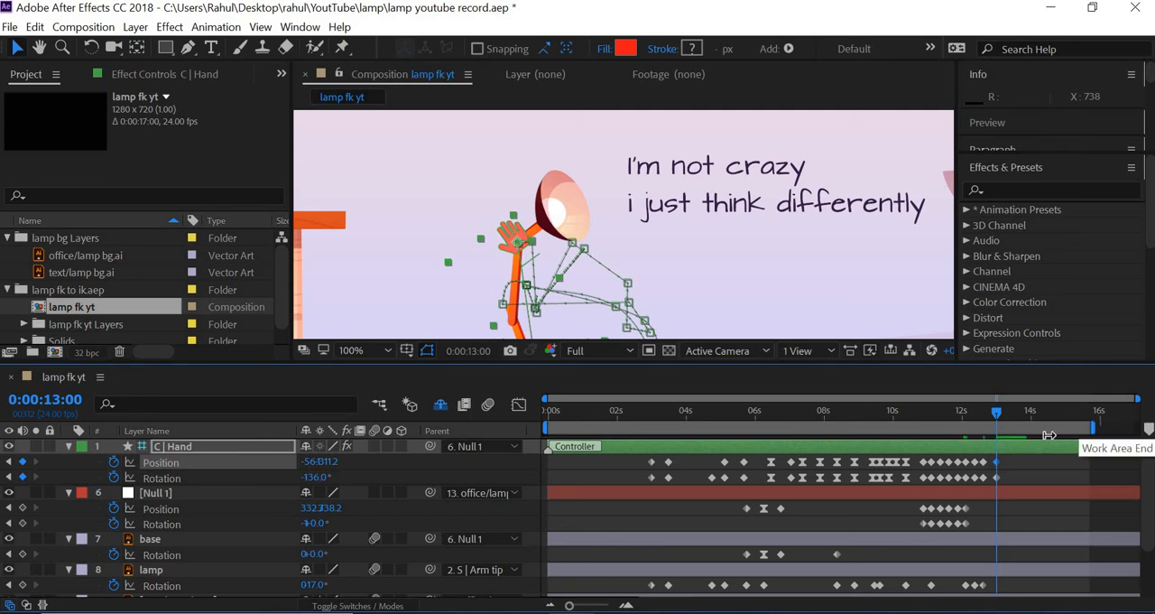
pyautogui.moveTo(1096, 425); pyautogui.dragTo(1040, 435)
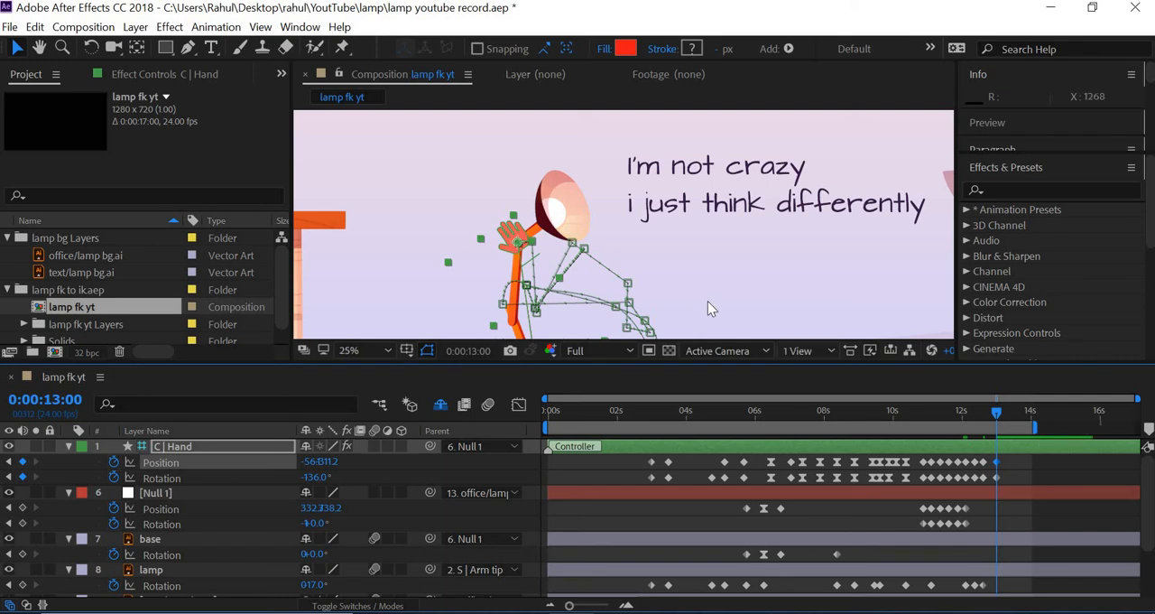
pyautogui.scroll(-3, 707, 305)
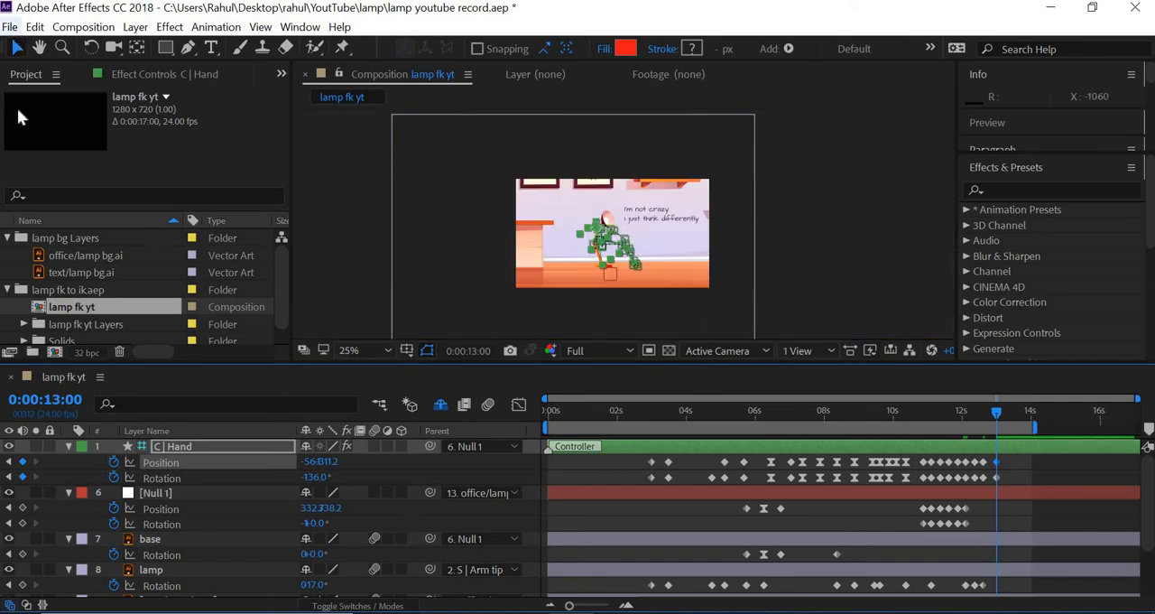
pyautogui.click(10, 26)
pyautogui.hotkey('ctrl', 's')
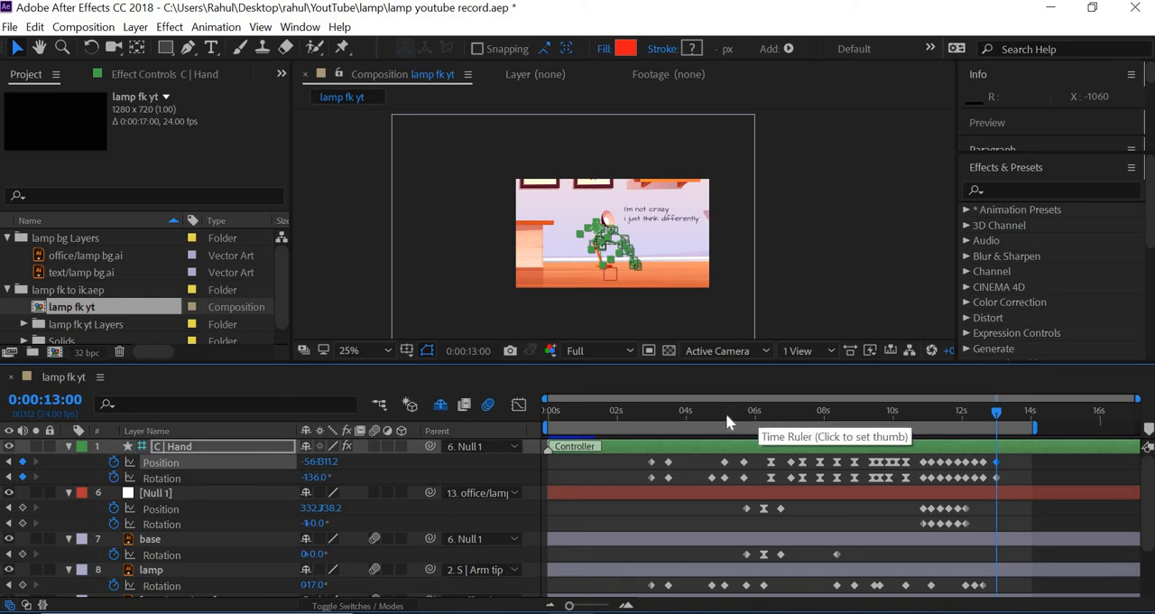
# Set the viewer resolution to Quarter, preview the whole animation, and scrub to 0:00:12:23 to check the final pose
pyautogui.click(698, 350)
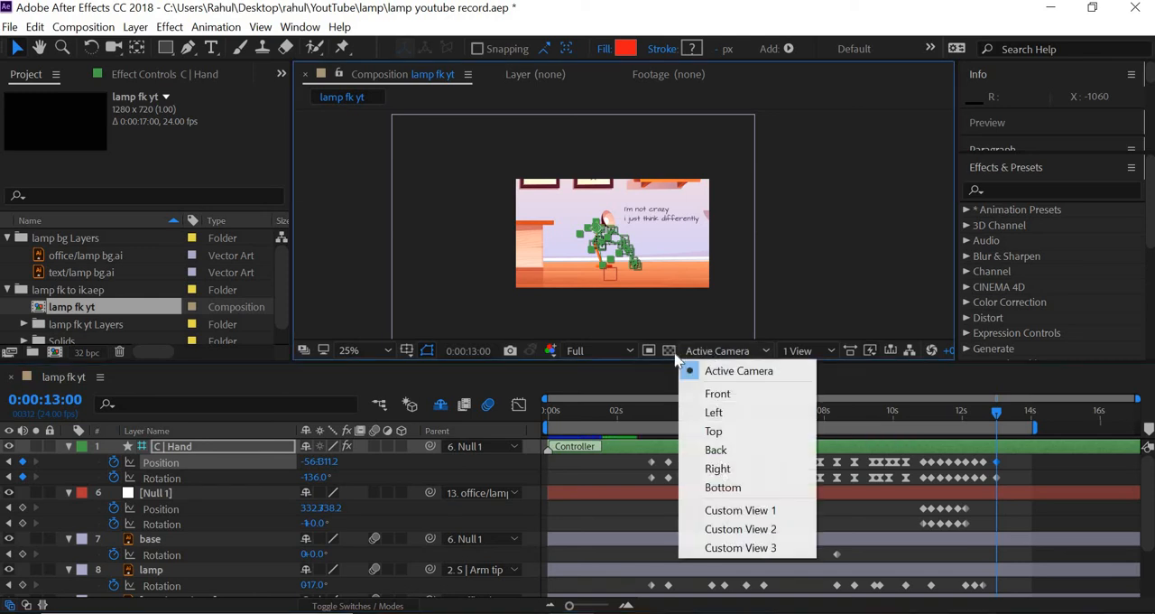
pyautogui.click(582, 351)
pyautogui.click(595, 455)
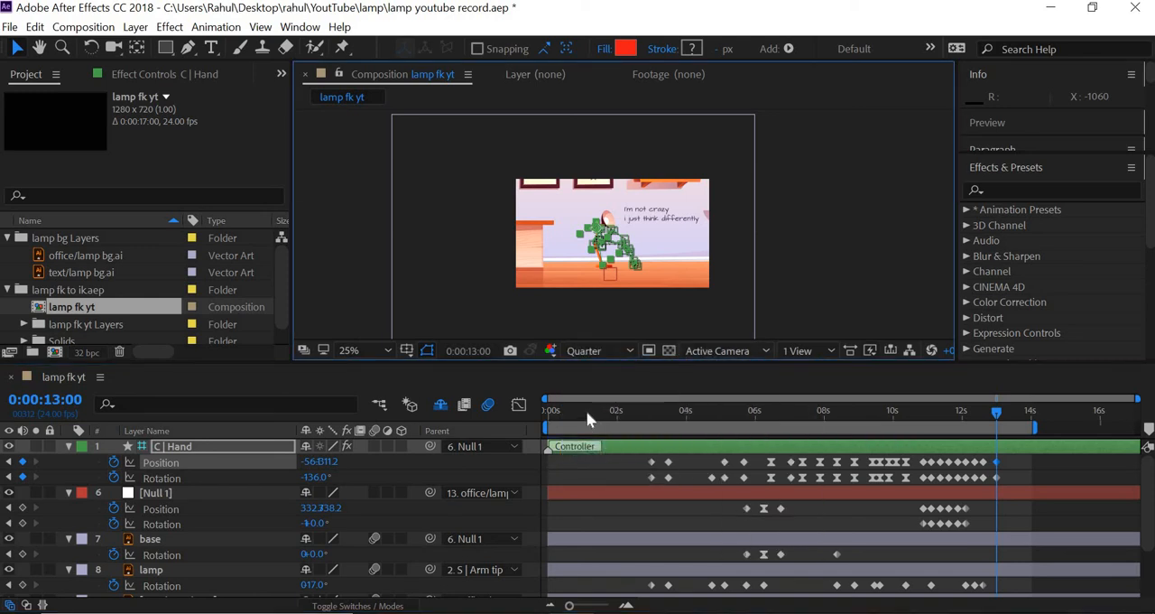
pyautogui.press('space')
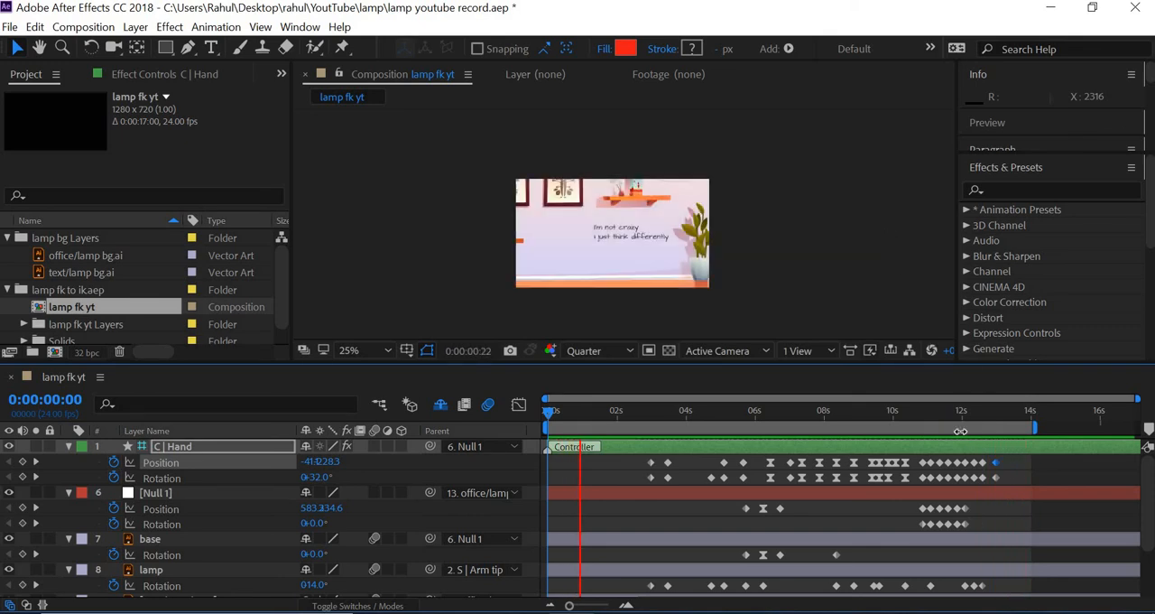
pyautogui.press('space')
pyautogui.moveTo(958, 414); pyautogui.dragTo(996, 417)
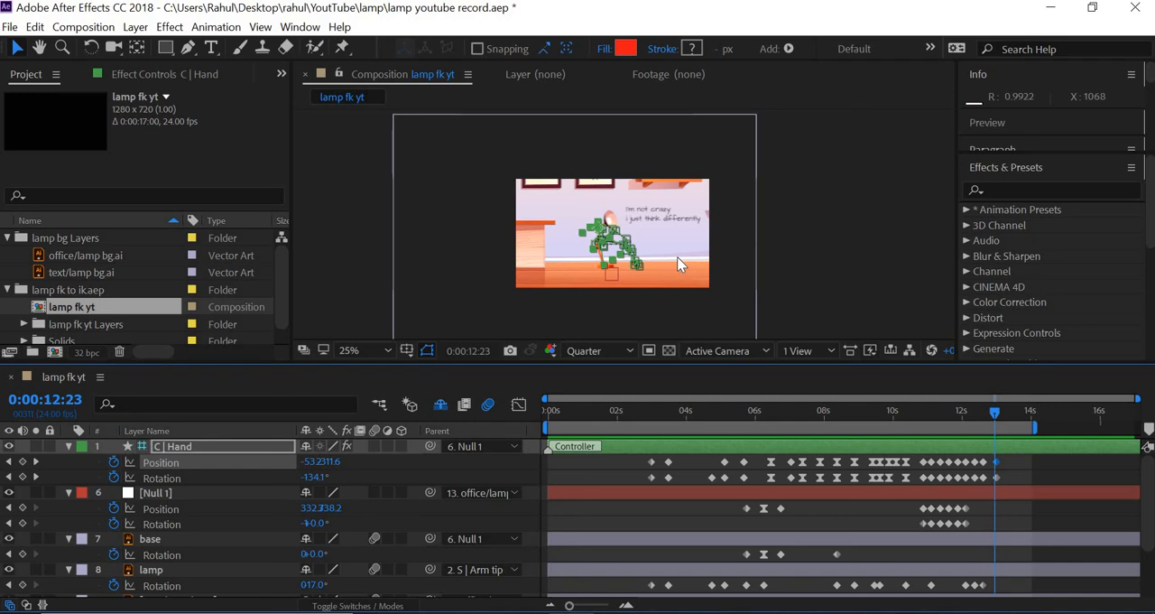
pyautogui.scroll(2, 678, 264)
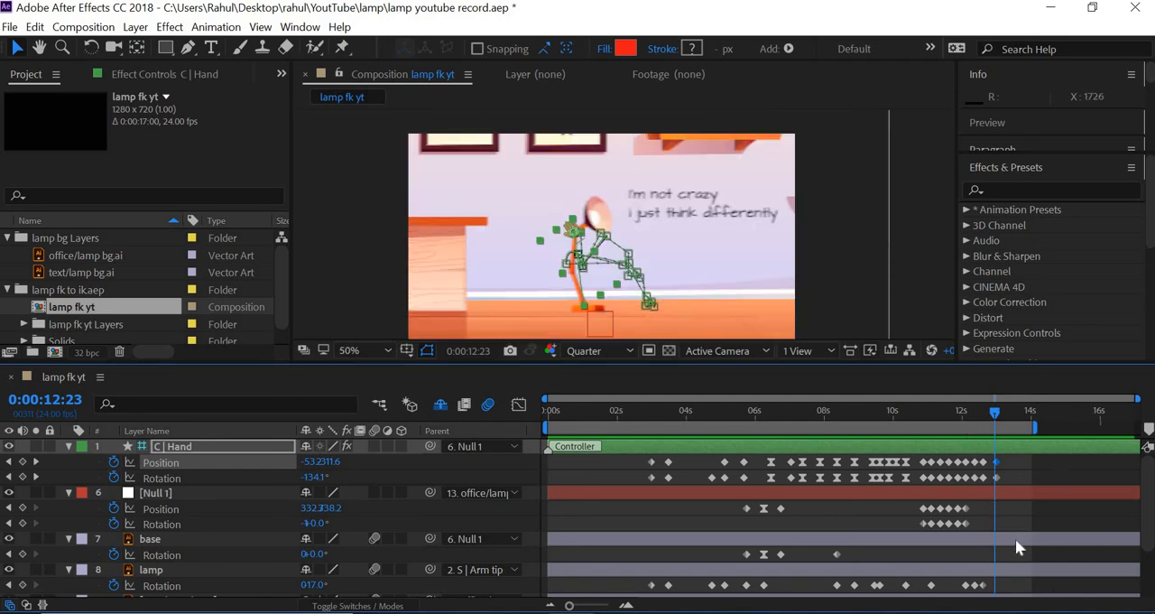
# Export the lamp fk yt composition to the Adobe Media Encoder queue
pyautogui.click(10, 27)
pyautogui.moveTo(46, 290)
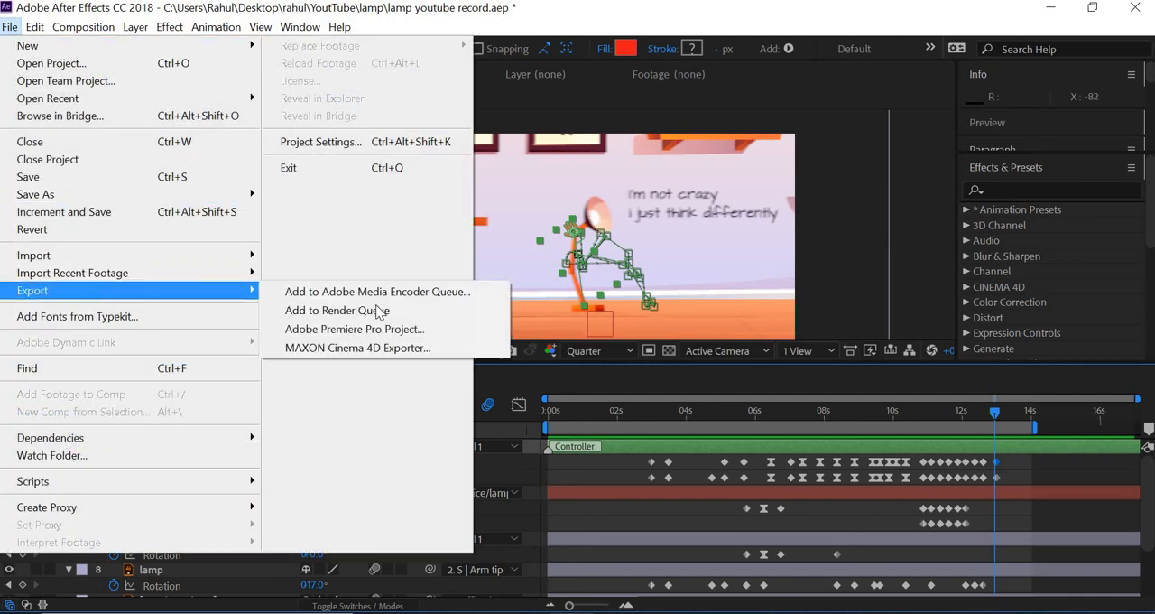
pyautogui.click(390, 291)
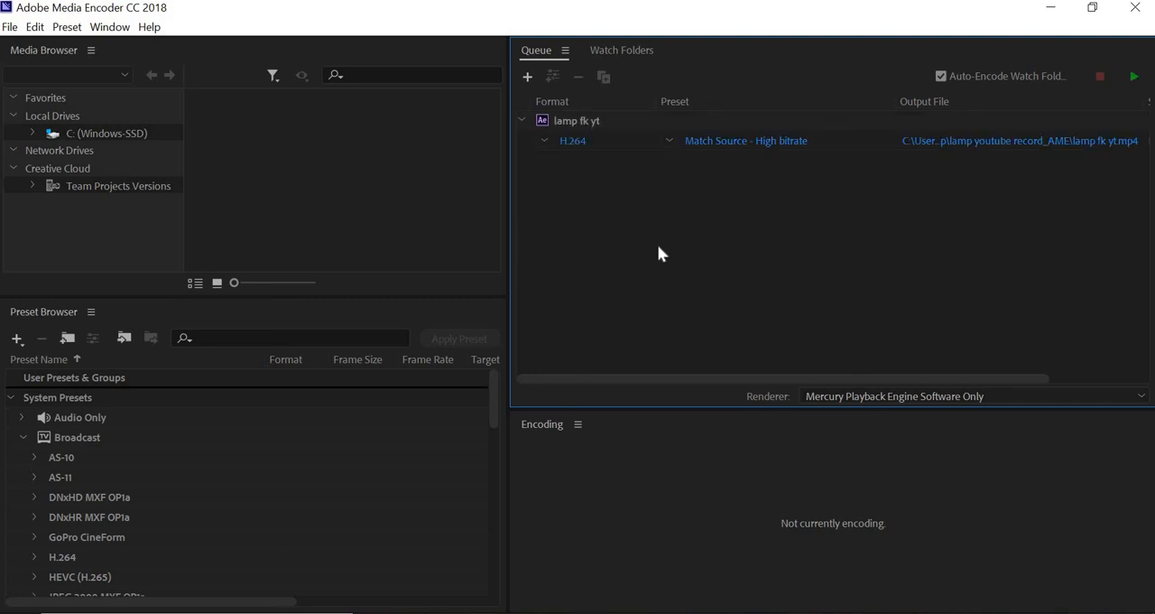
# Choose the YoutTube\lamp project folder on the desktop as the H.264 export's output location
pyautogui.click(977, 145)
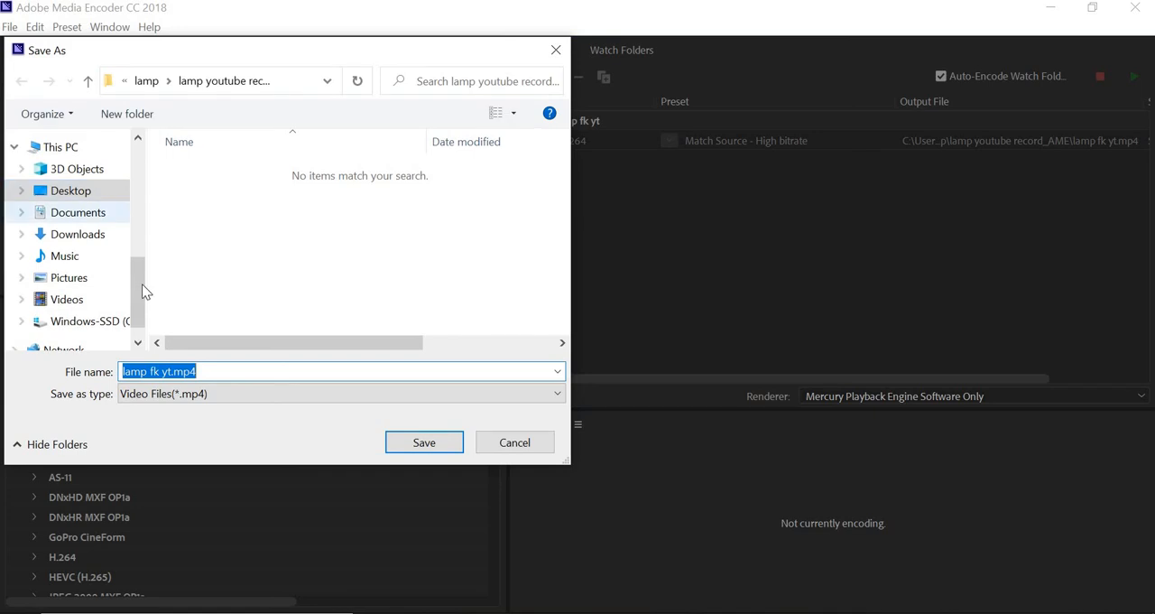
pyautogui.moveTo(141, 283); pyautogui.dragTo(142, 176)
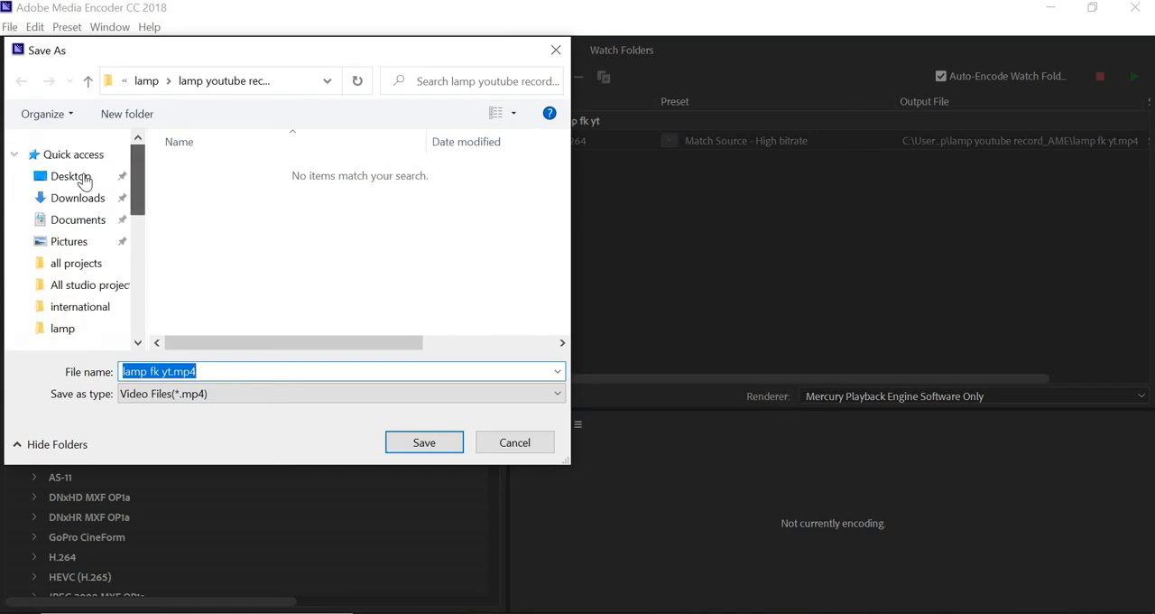
pyautogui.click(59, 177)
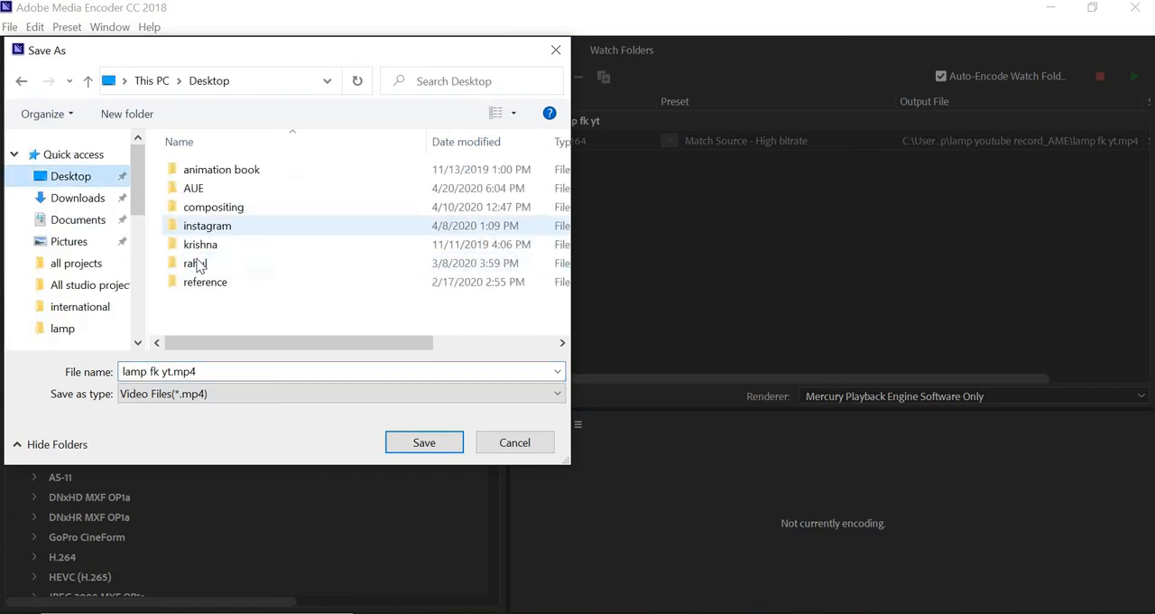
pyautogui.click(203, 264)
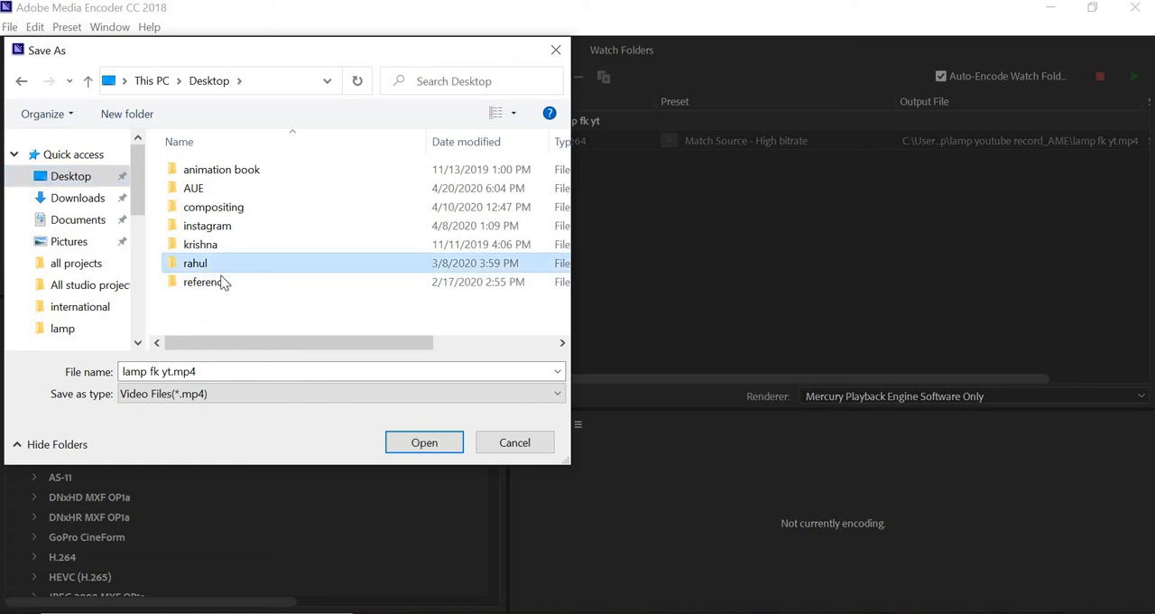
pyautogui.press('Return')
pyautogui.scroll(-2, 221, 315)
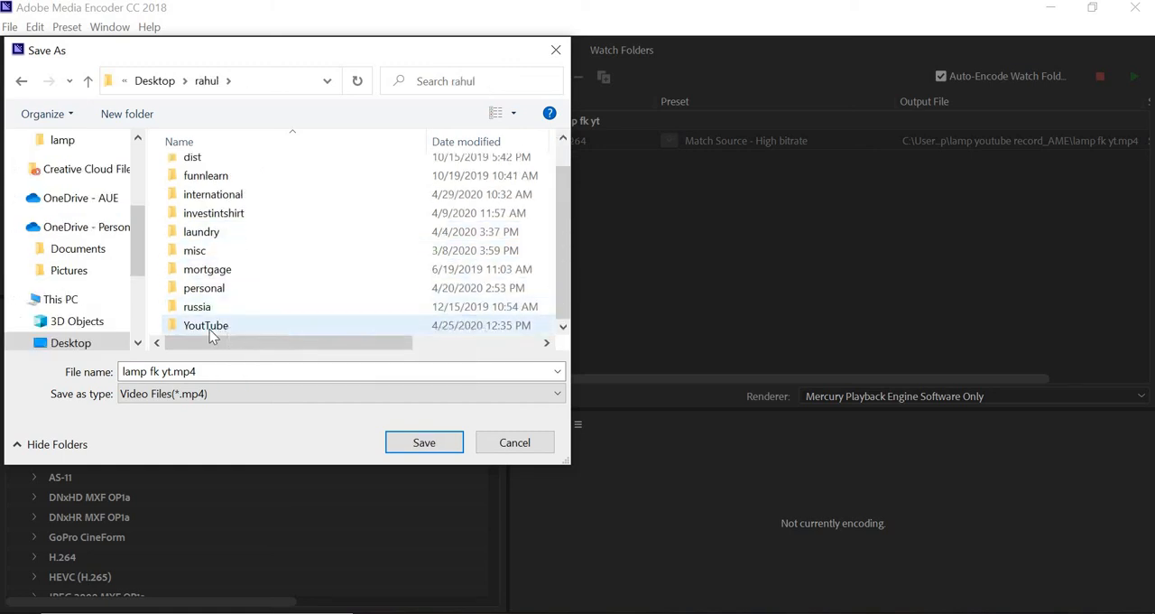
pyautogui.click(211, 331)
pyautogui.press('Return')
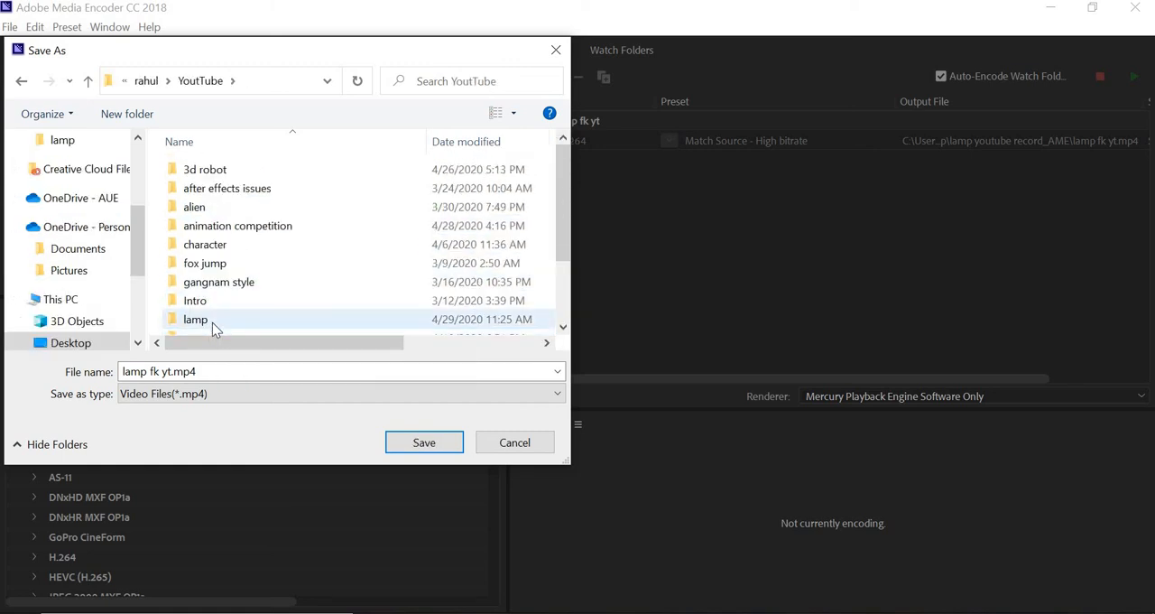
pyautogui.click(212, 322)
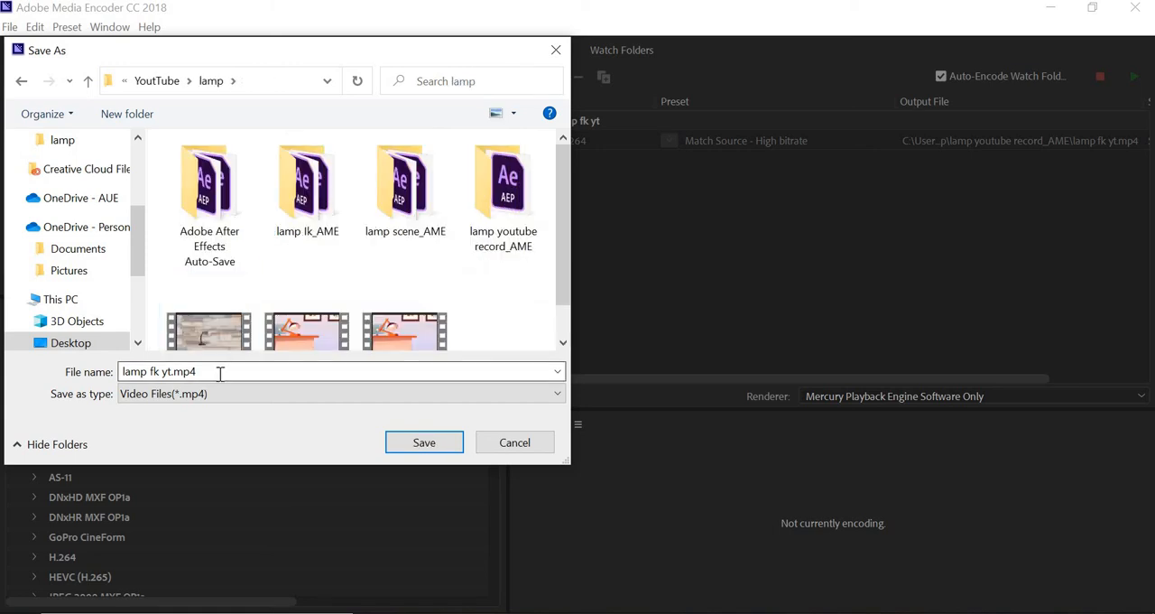
pyautogui.scroll(-1, 542, 334)
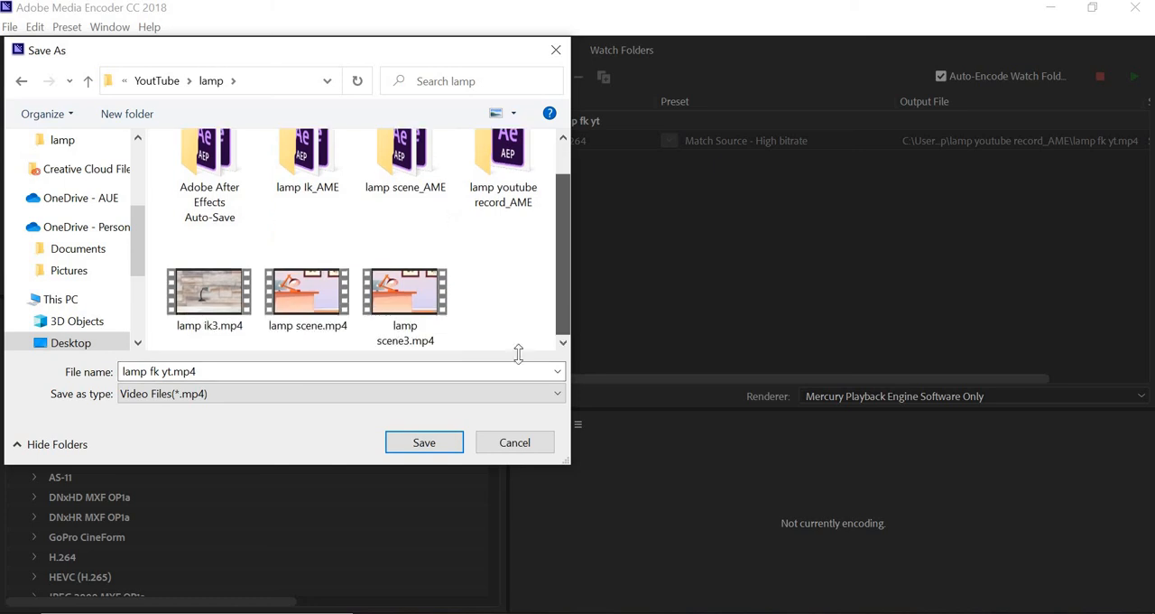
# Save the output file as "lamp flip yt" in MP4 format and start encoding the queue
pyautogui.click(231, 370)
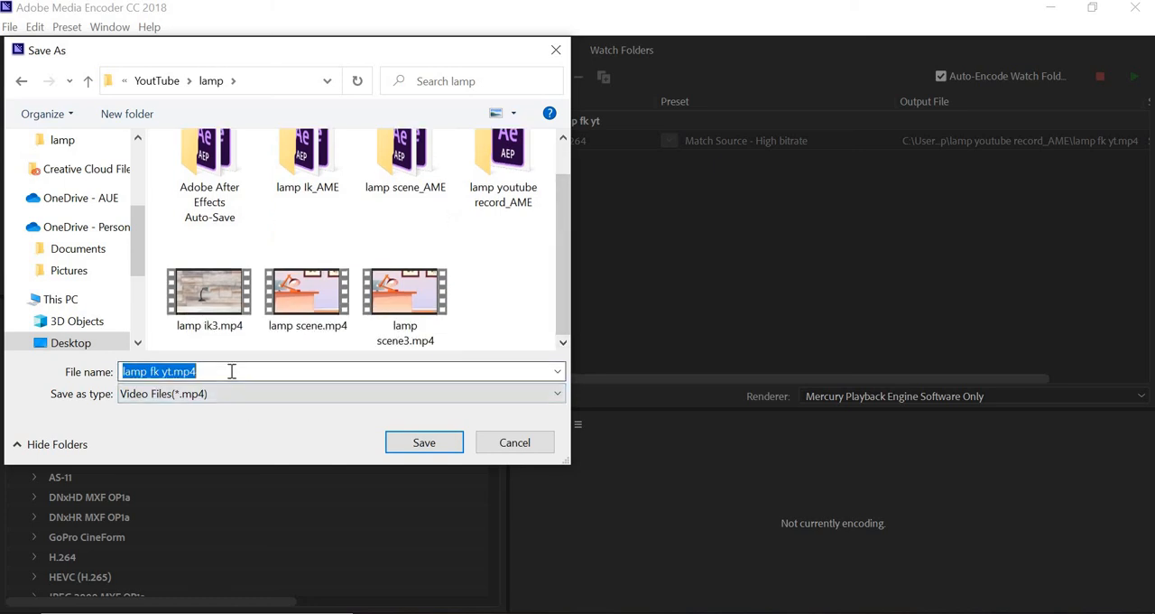
pyautogui.press('BackSpace')
pyautogui.write('lamp')
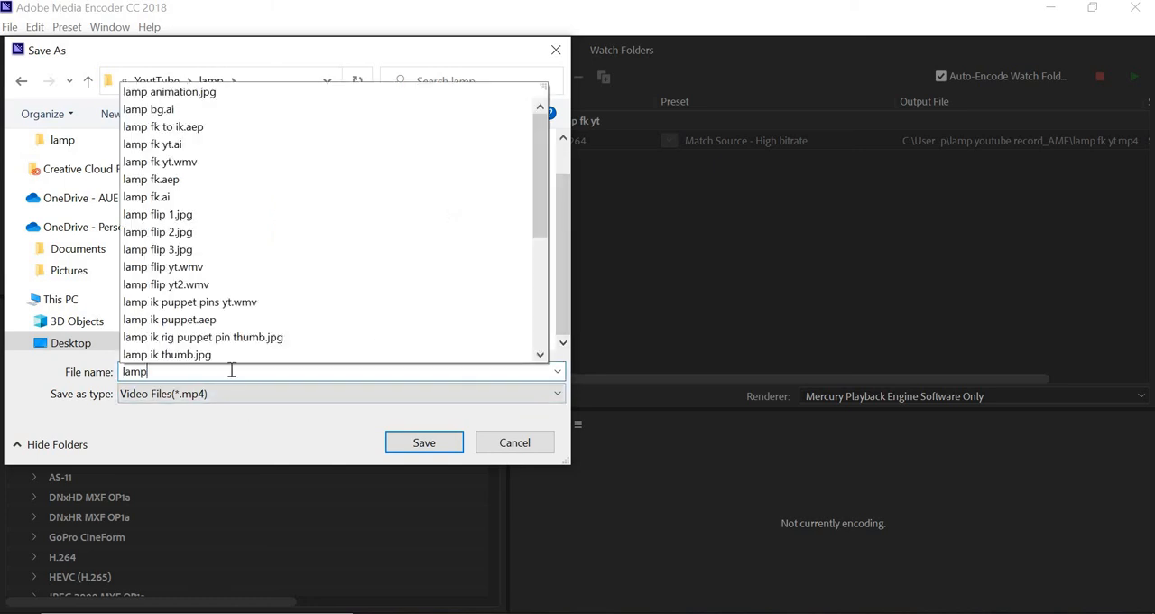
pyautogui.write(' flip yt')
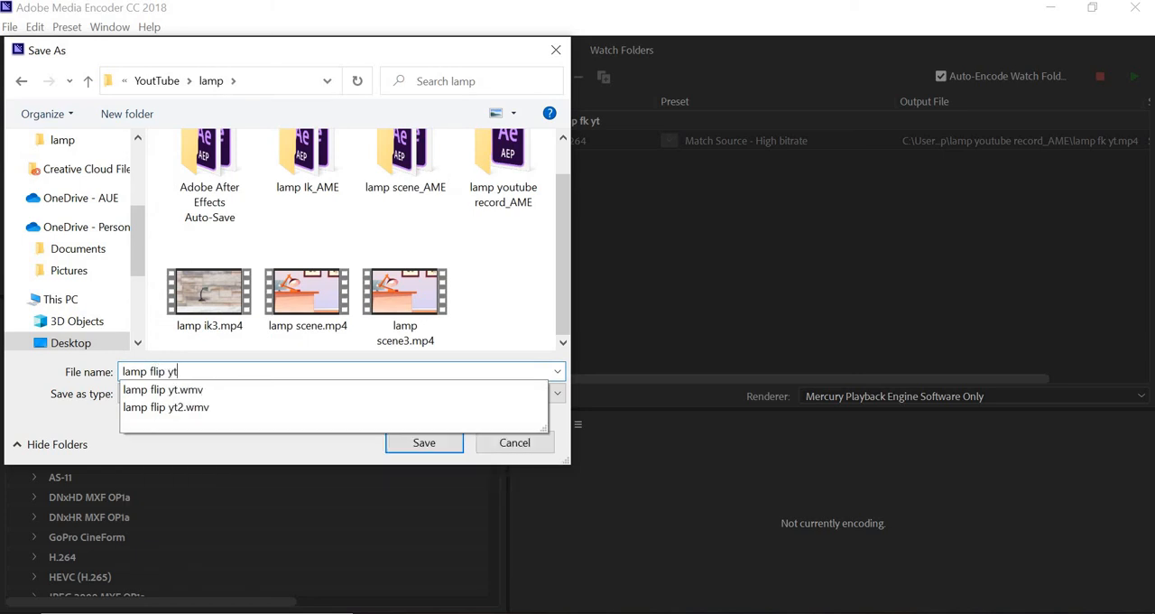
pyautogui.press('Return')
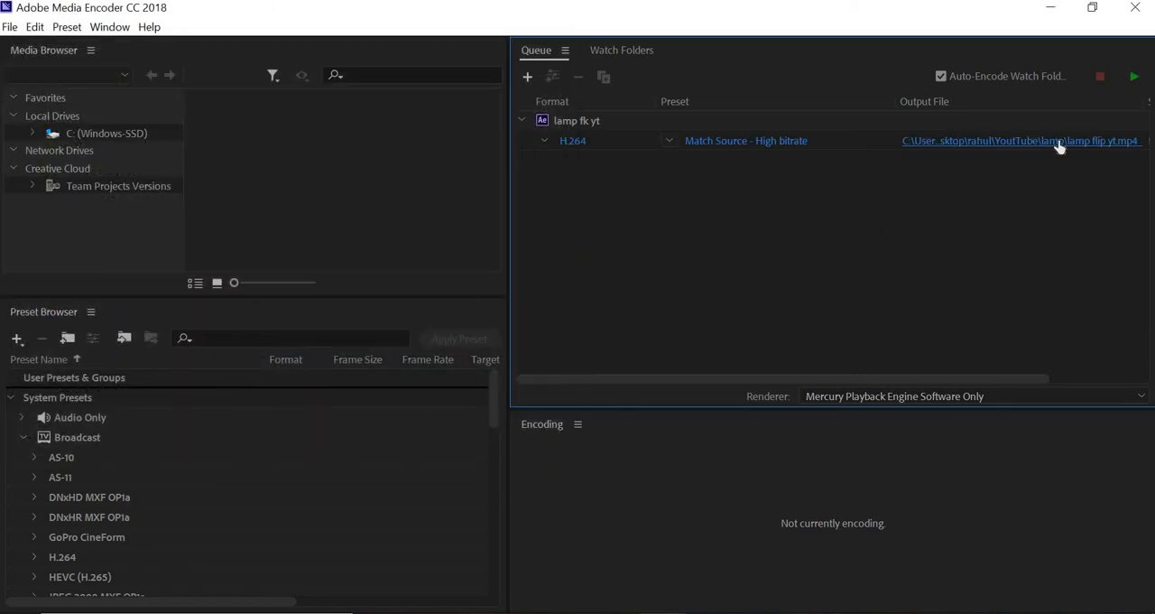
pyautogui.press('Return')
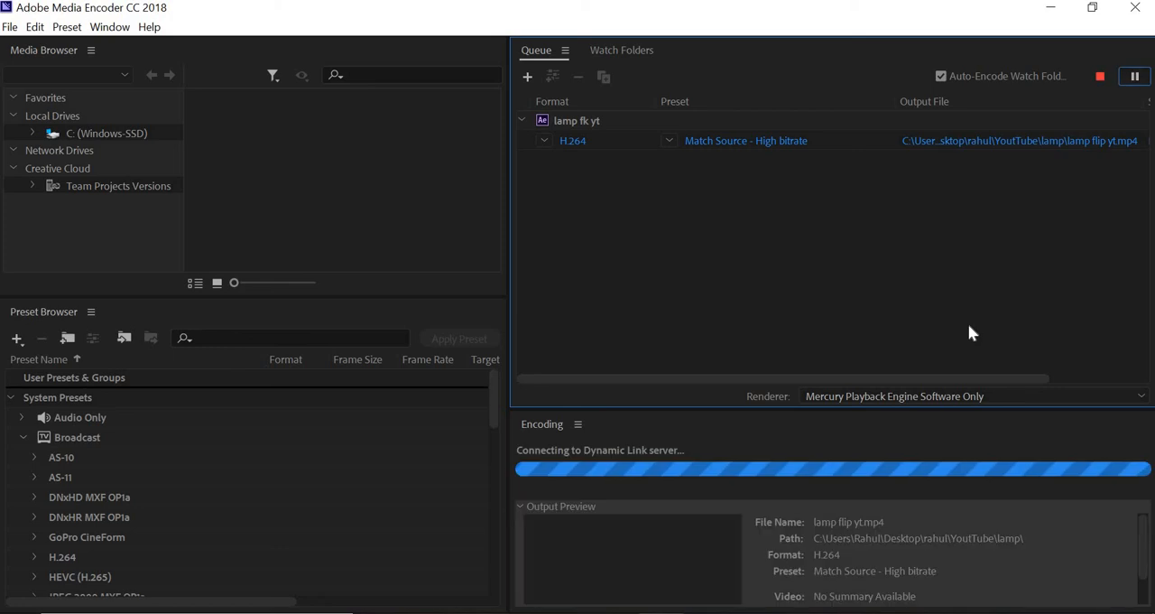